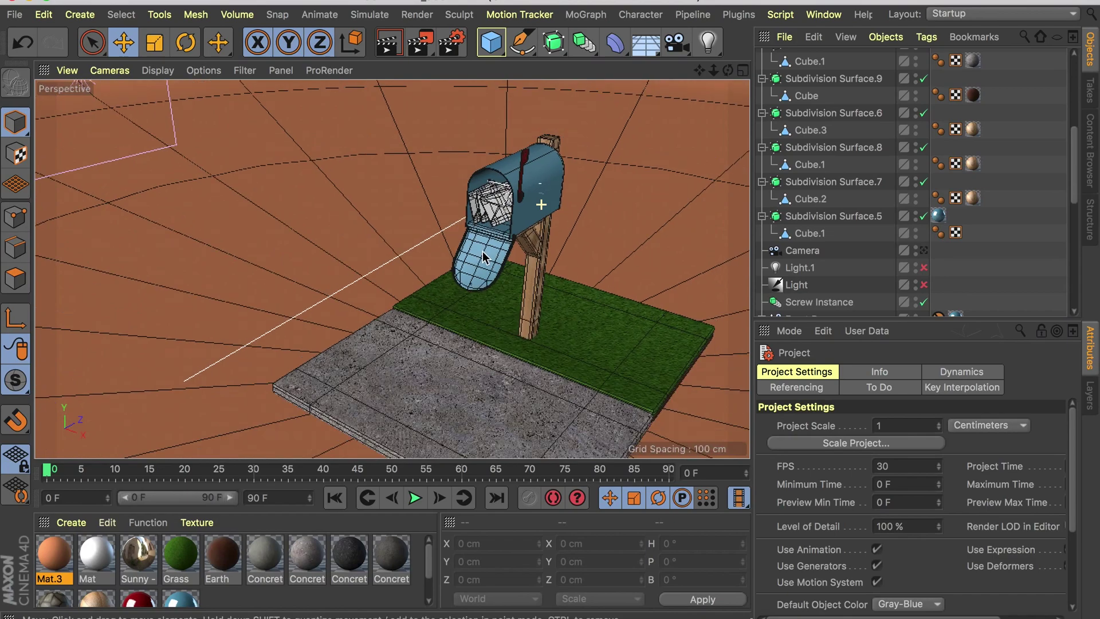
{"action": "left_click_drag", "start_coordinate": [483, 258], "coordinate": [450, 230], "text": "alt"}
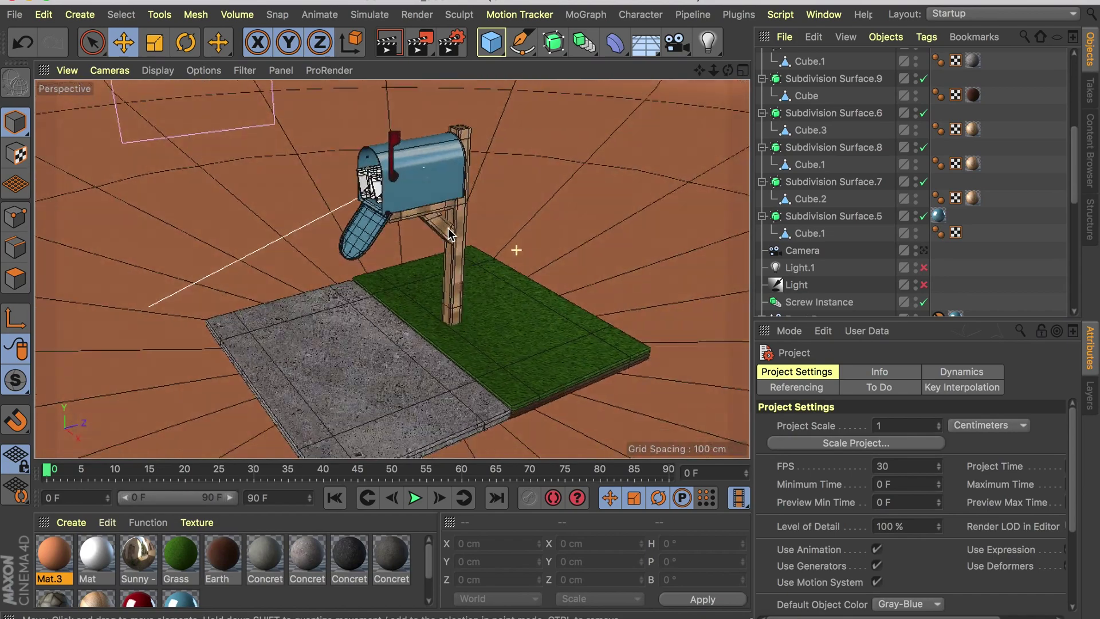
{"action": "right_click_drag", "start_coordinate": [447, 228], "coordinate": [462, 172], "text": "alt"}
{"action": "left_click_drag", "start_coordinate": [462, 172], "coordinate": [444, 98], "text": "alt"}
{"action": "left_click_drag", "start_coordinate": [446, 99], "coordinate": [606, 164], "text": "alt"}
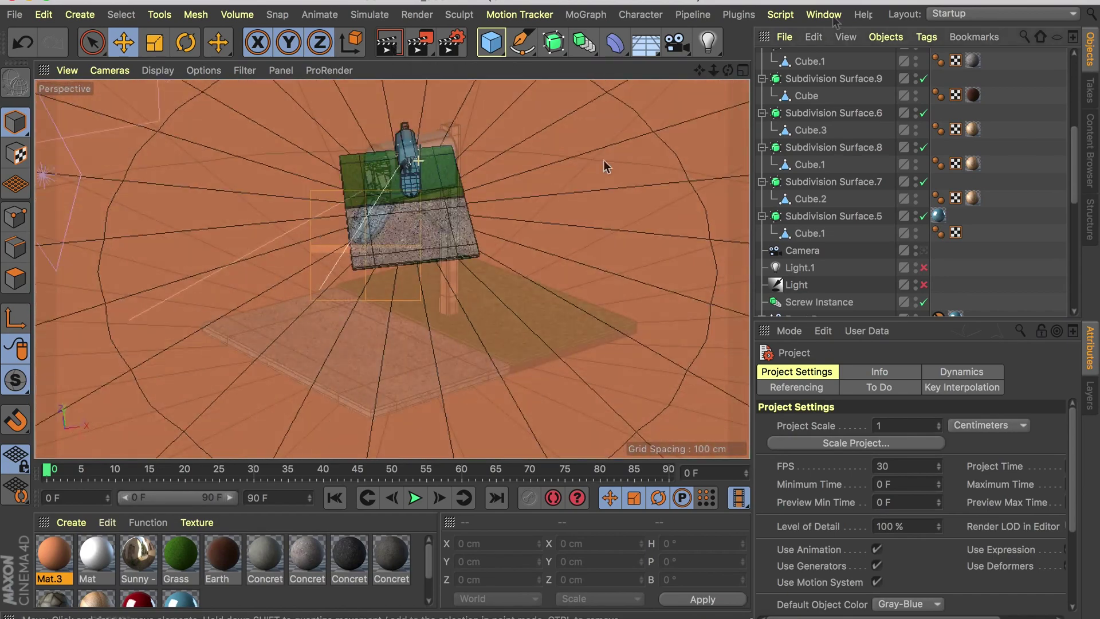
{"action": "left_click", "coordinate": [924, 250]}
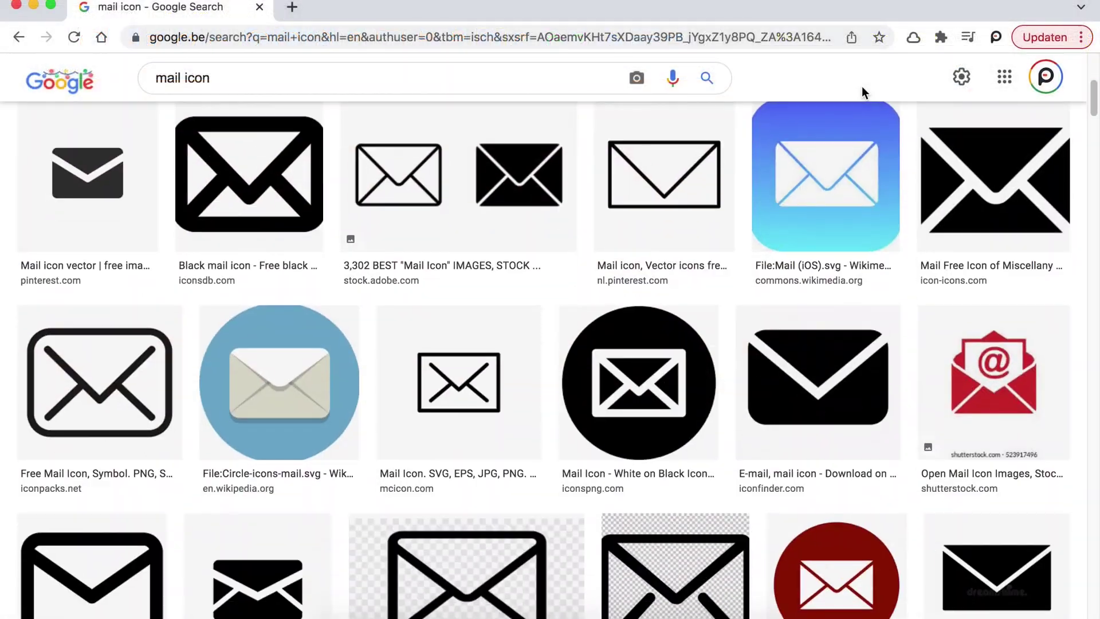
Browse the mail icon image results and open the grey 3D envelope with the red notification badge as reference
{"action": "scroll", "coordinate": [862, 87], "scroll_direction": "down", "scroll_amount": 20}
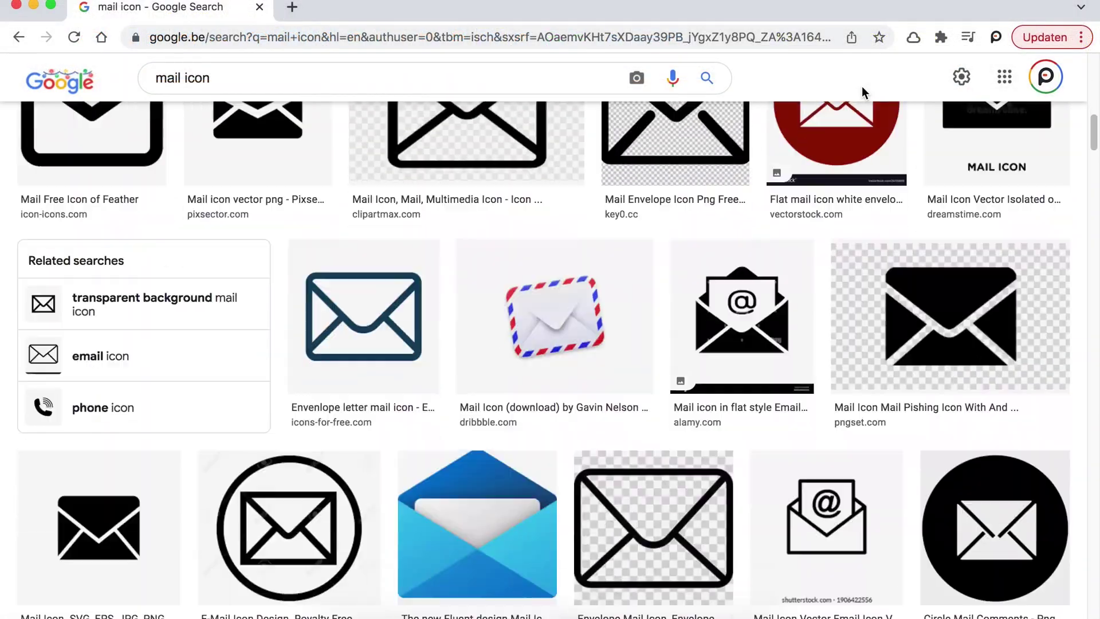
{"action": "scroll", "coordinate": [862, 86], "scroll_direction": "down", "scroll_amount": 20}
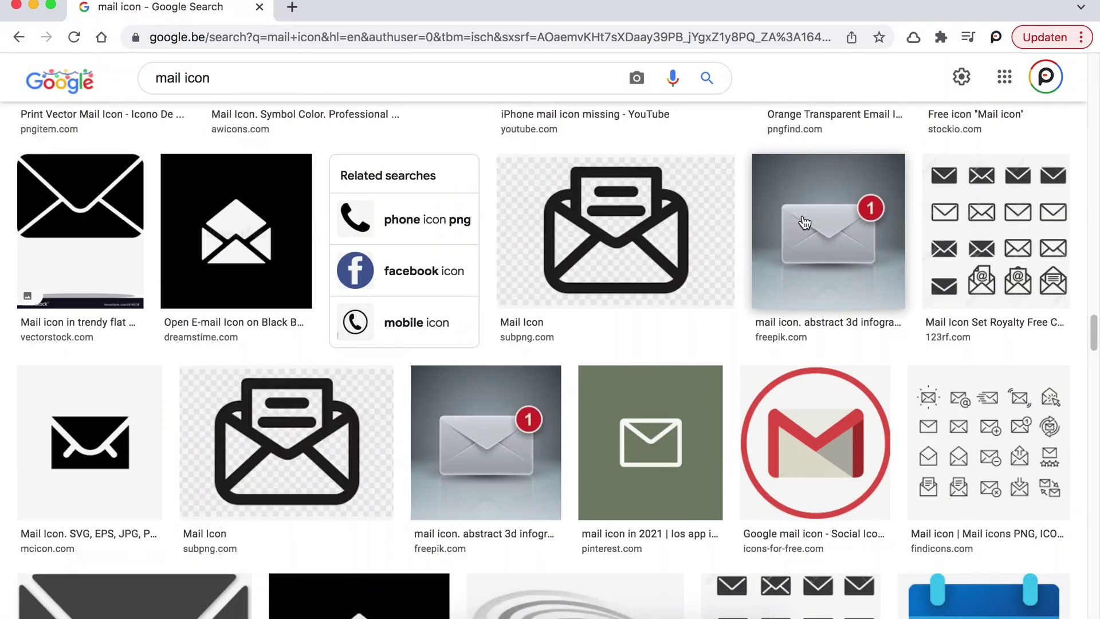
{"action": "left_click", "coordinate": [804, 223]}
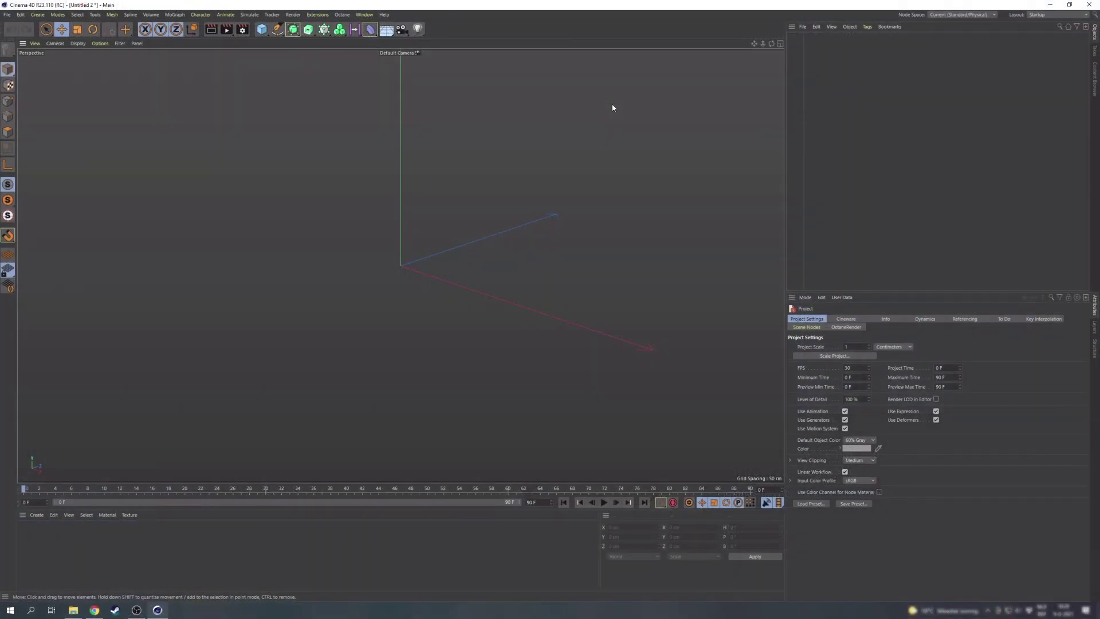
Load the envelope picture as the Front view's background image and set its transparency to about 93%
{"action": "middle_click", "coordinate": [420, 167]}
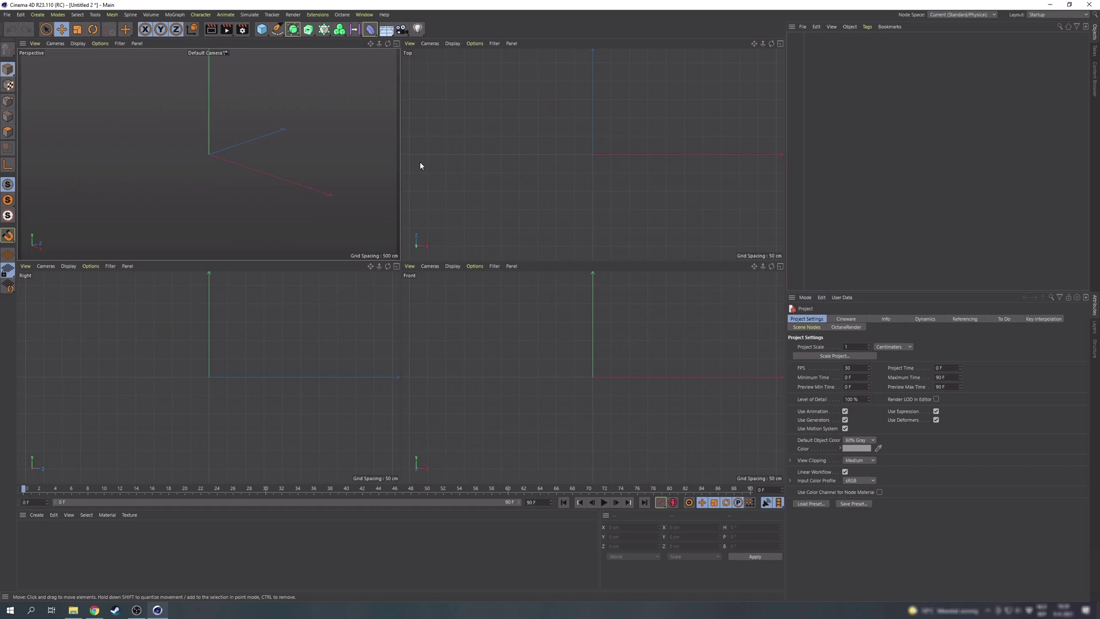
{"action": "middle_click", "coordinate": [480, 323]}
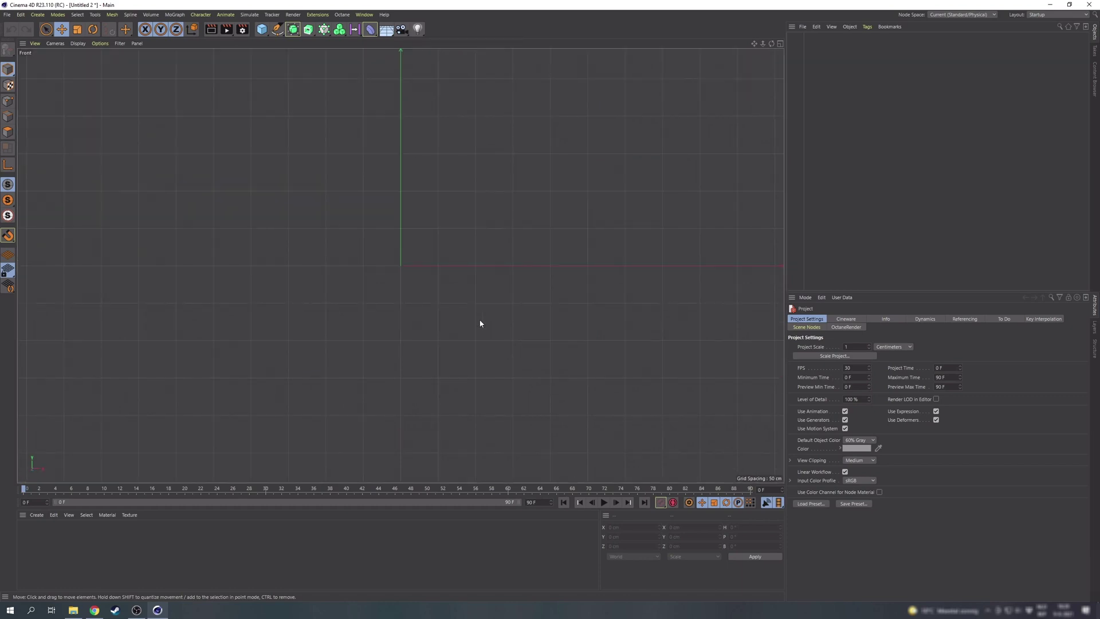
{"action": "key", "text": "shift+v"}
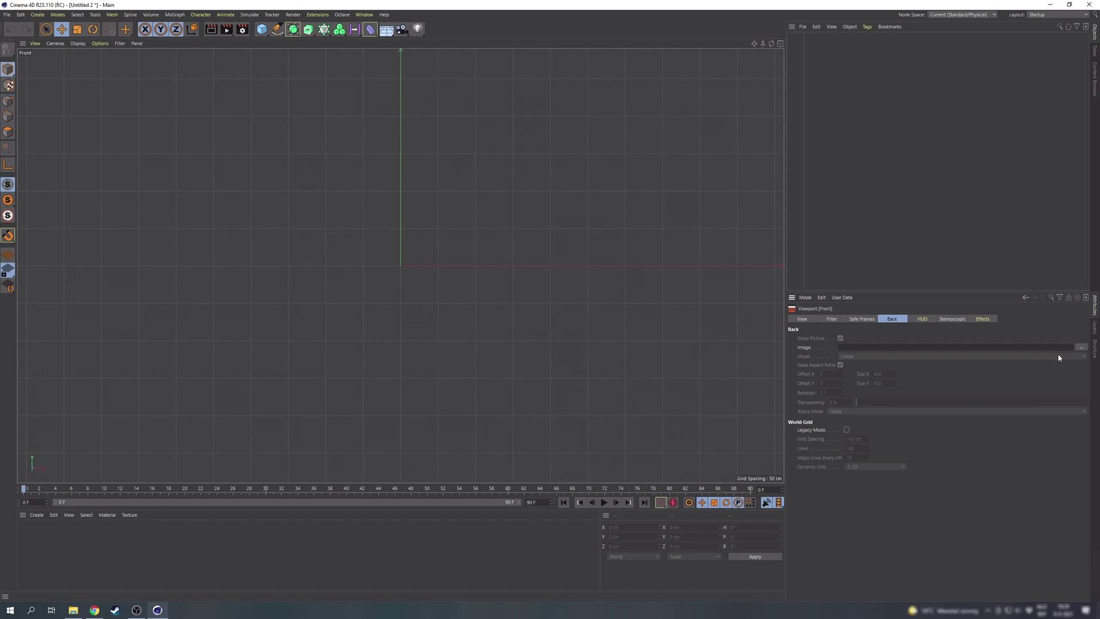
{"action": "left_click", "coordinate": [1081, 347]}
{"action": "double_click", "coordinate": [108, 157]}
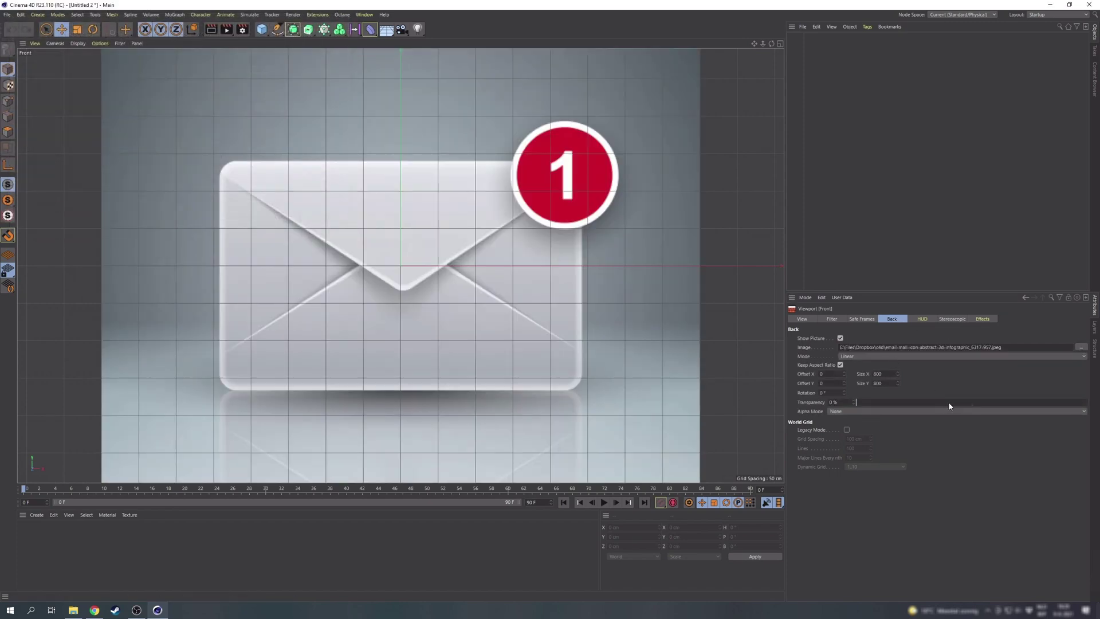
{"action": "left_click_drag", "start_coordinate": [857, 403], "coordinate": [1074, 404]}
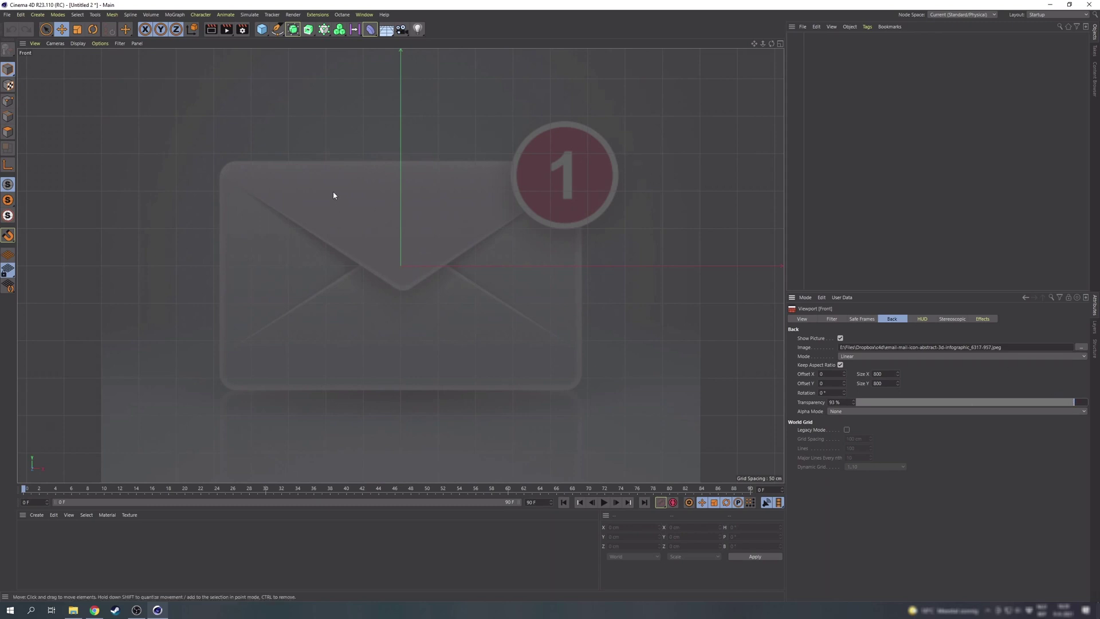
Add a cube and size it 480 cm in X, 310 cm in Y and 3 cm in Z
{"action": "left_click", "coordinate": [262, 30]}
{"action": "double_click", "coordinate": [824, 338]}
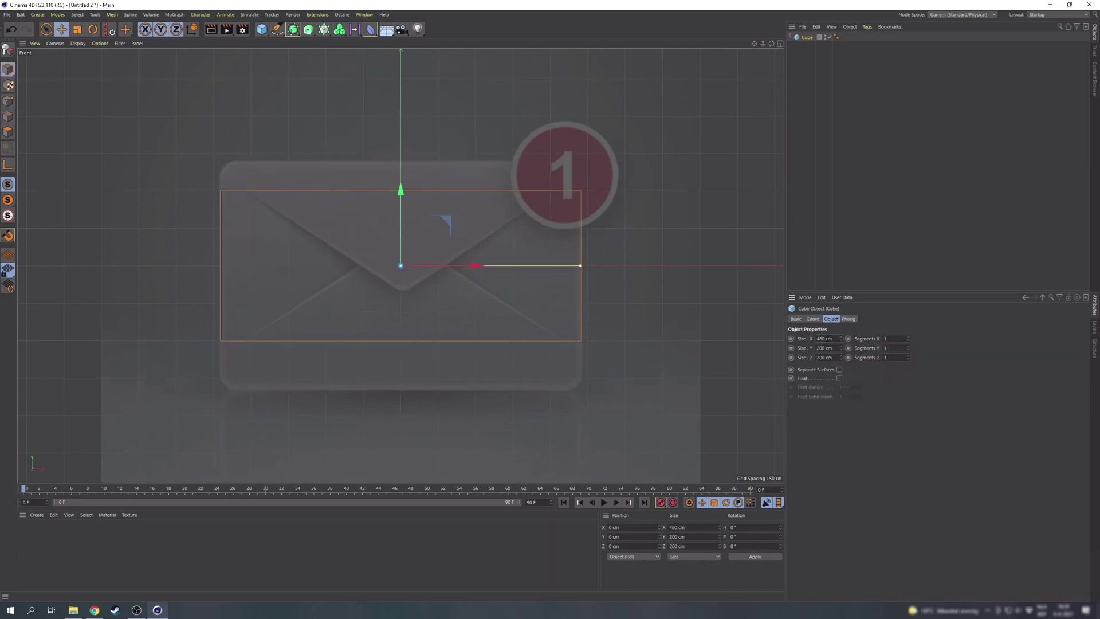
{"action": "double_click", "coordinate": [827, 339]}
{"action": "key", "text": "Tab"}
{"action": "type", "text": "3110"}
{"action": "key", "text": "Tab"}
{"action": "type", "text": "3"}
{"action": "key", "text": "Return"}
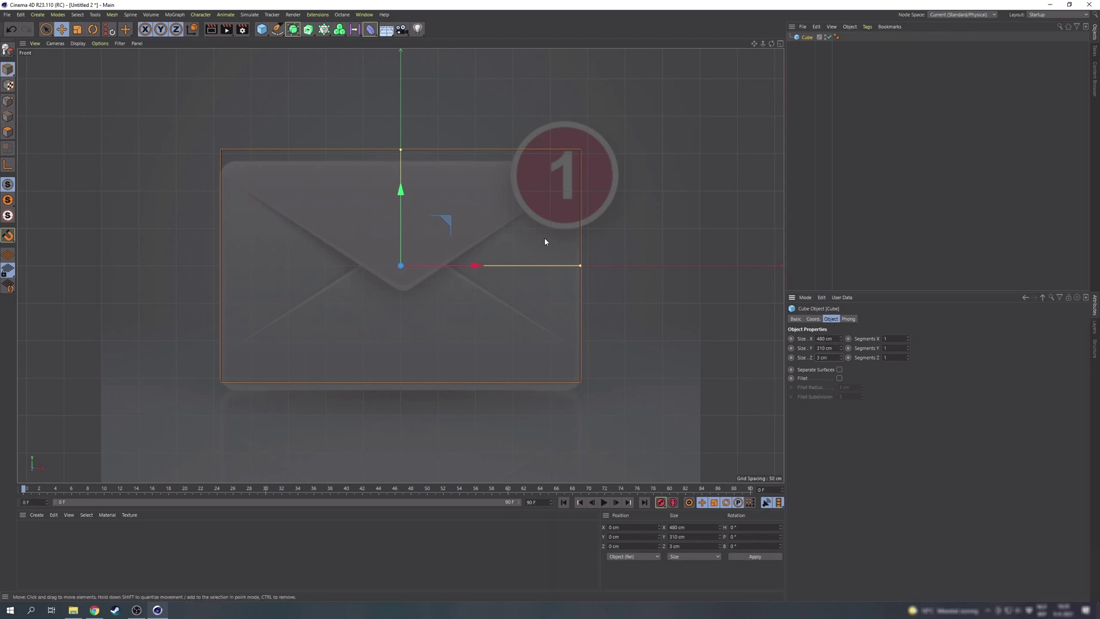
Set the Front view background's Y offset to 13 so the reference envelope lines up with the cube
{"action": "key", "text": "shift+v"}
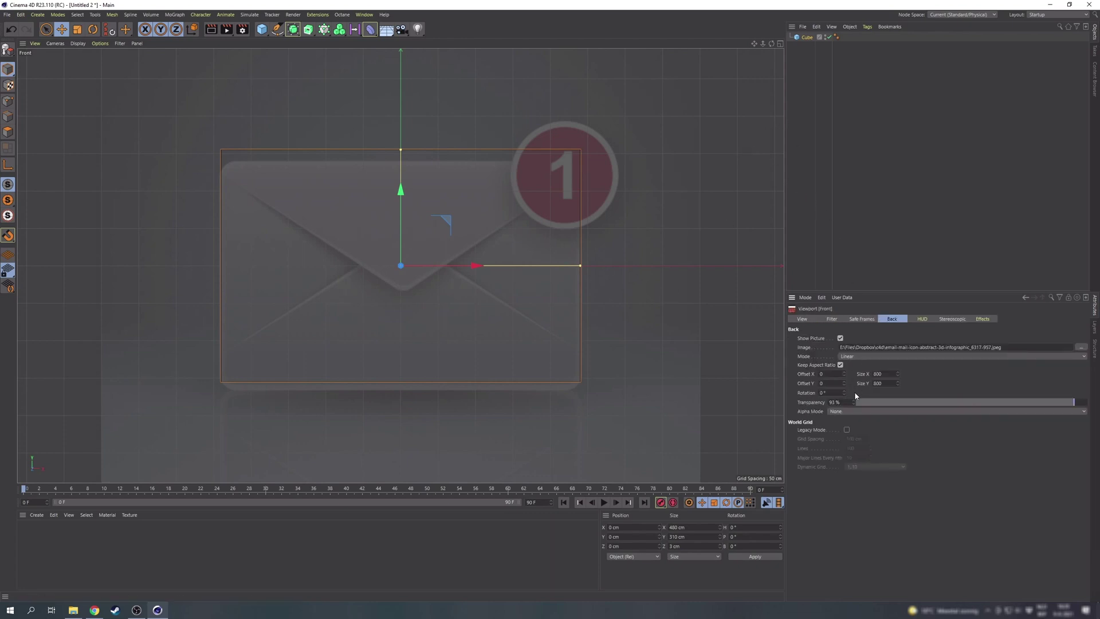
{"action": "left_click", "coordinate": [843, 382]}
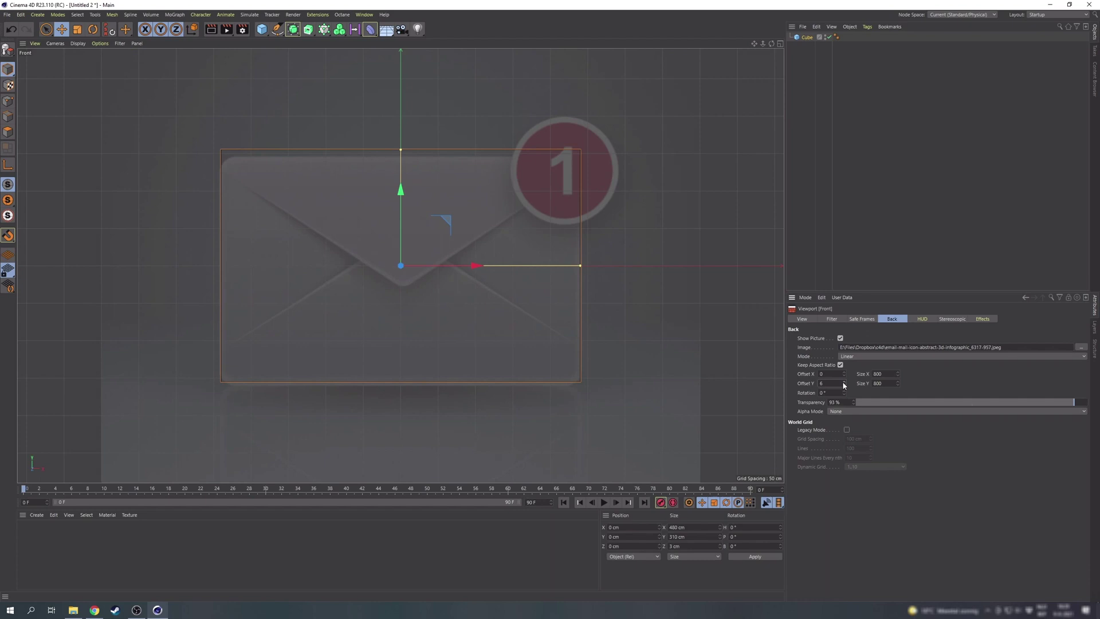
{"action": "left_click", "coordinate": [843, 385]}
{"action": "left_click", "coordinate": [844, 385]}
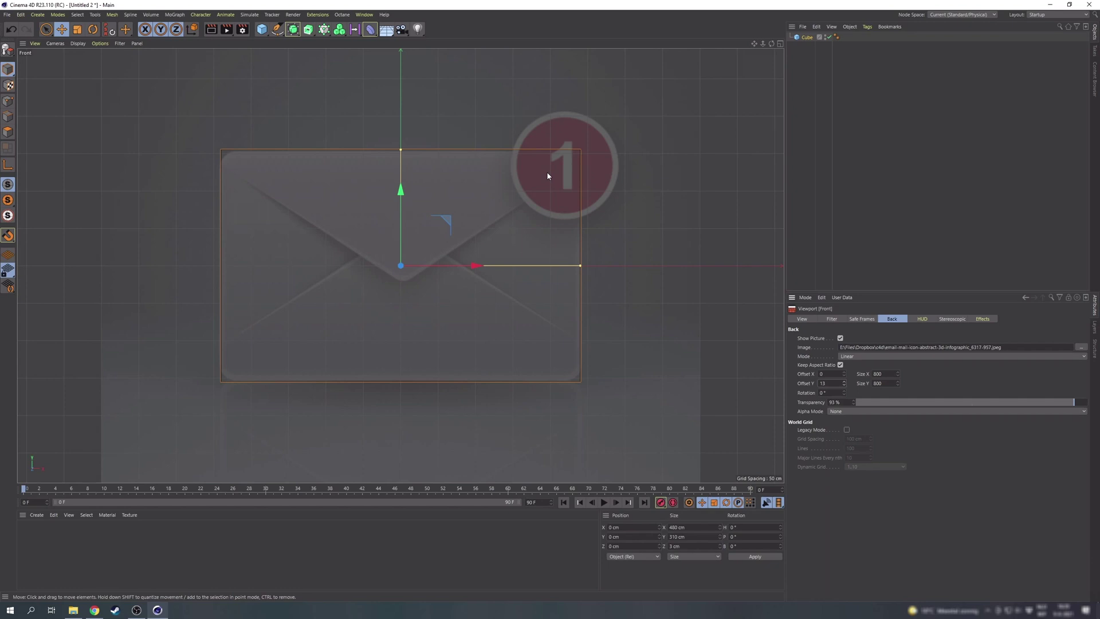
Make the cube editable and cut a vertical edge loop 40 cm from its right edge
{"action": "key", "text": "c"}
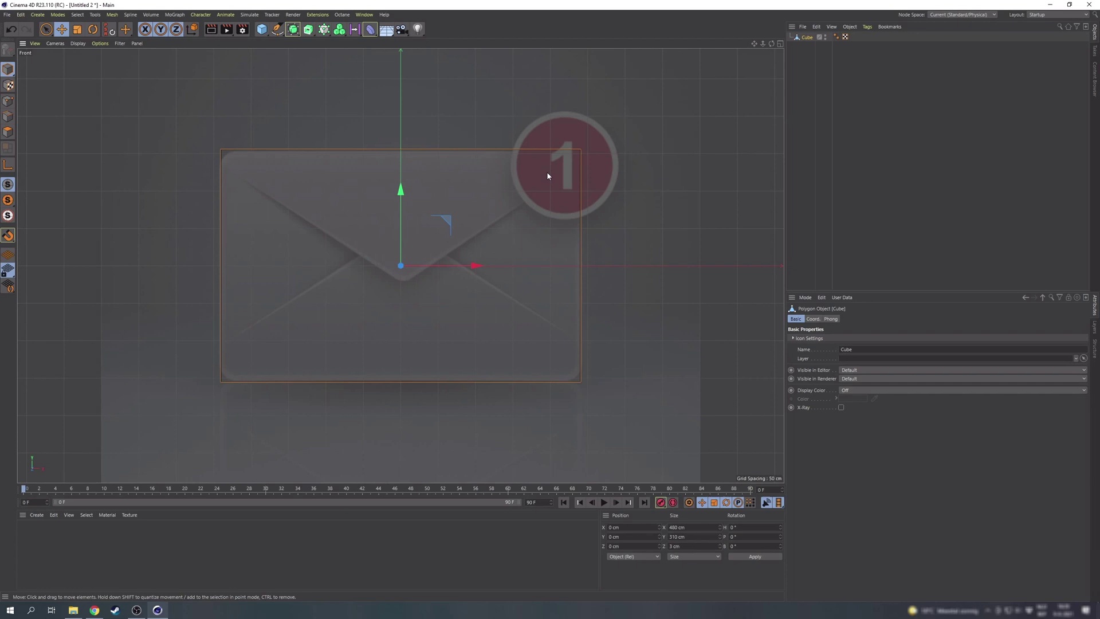
{"action": "key", "text": "k"}
{"action": "key", "text": "l"}
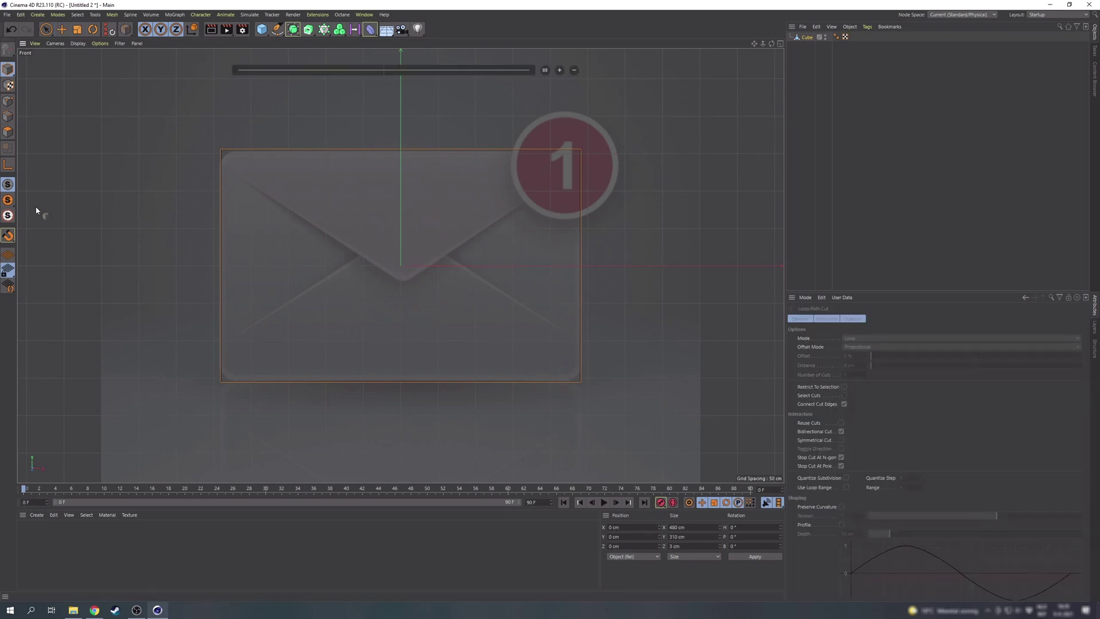
{"action": "left_click", "coordinate": [9, 123]}
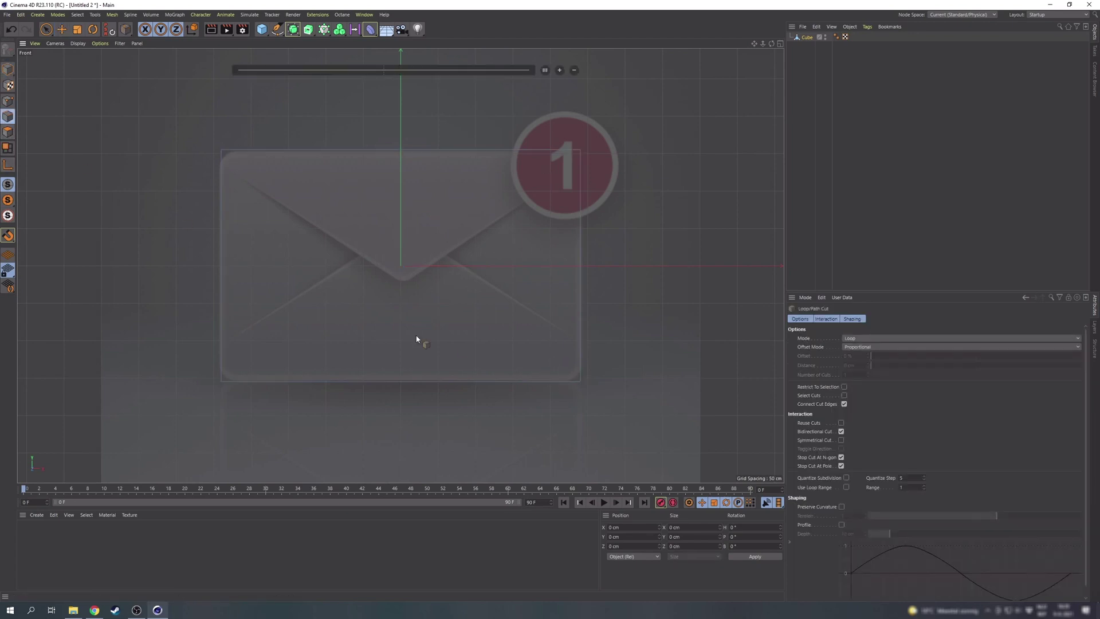
{"action": "left_click", "coordinate": [552, 382]}
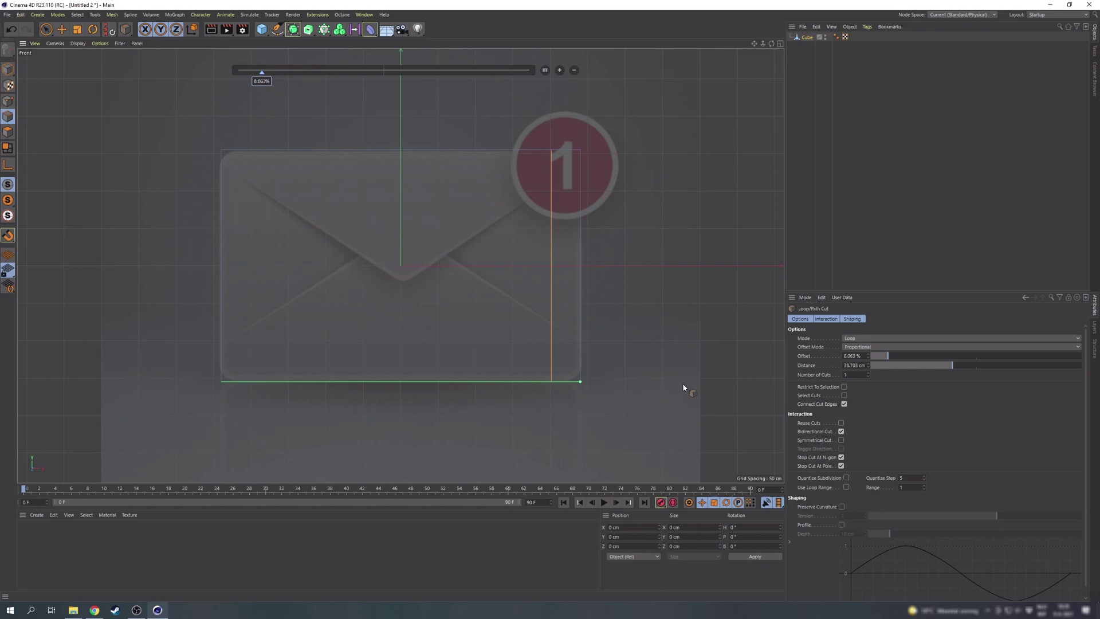
{"action": "left_click", "coordinate": [855, 366]}
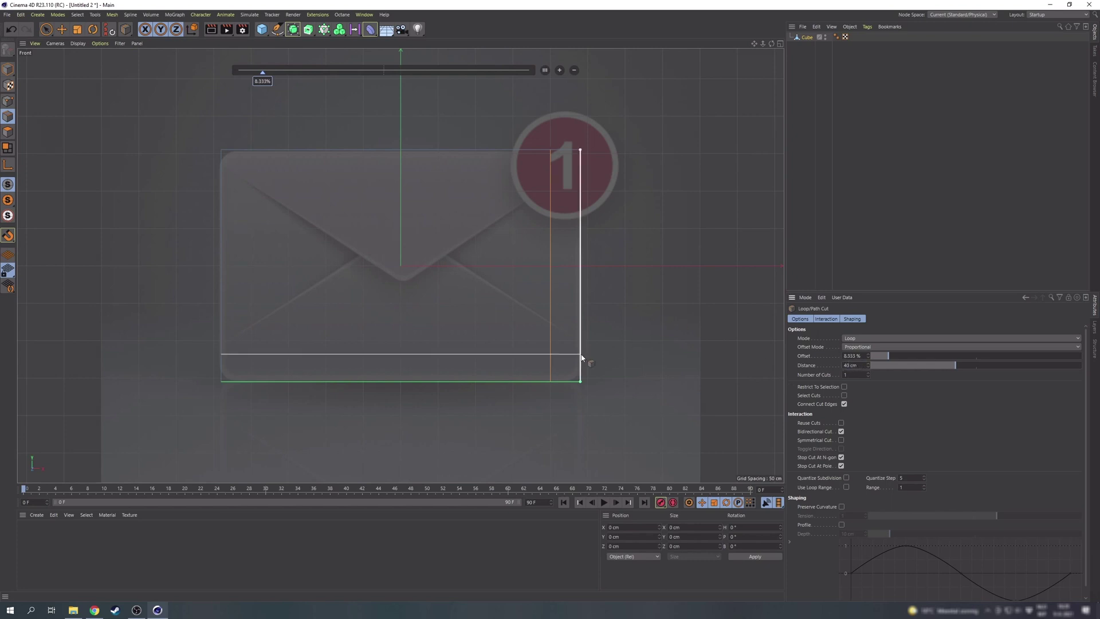
Cut two horizontal edge loops across the cube, 40 cm from its top and bottom edges
{"action": "left_click", "coordinate": [582, 354]}
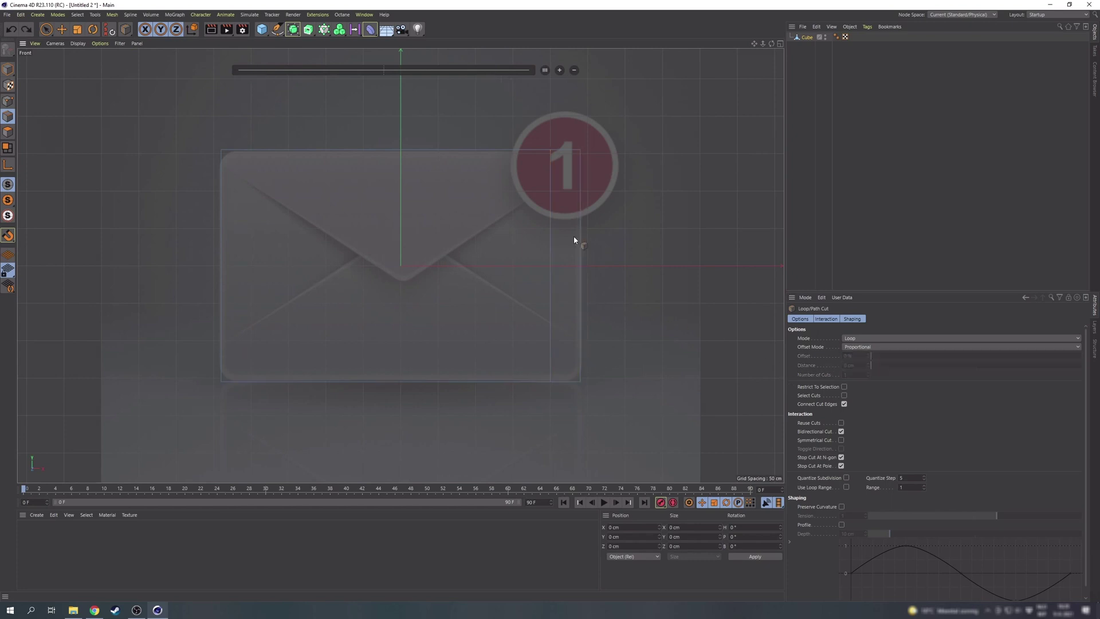
{"action": "left_click", "coordinate": [577, 177]}
{"action": "left_click", "coordinate": [854, 365]}
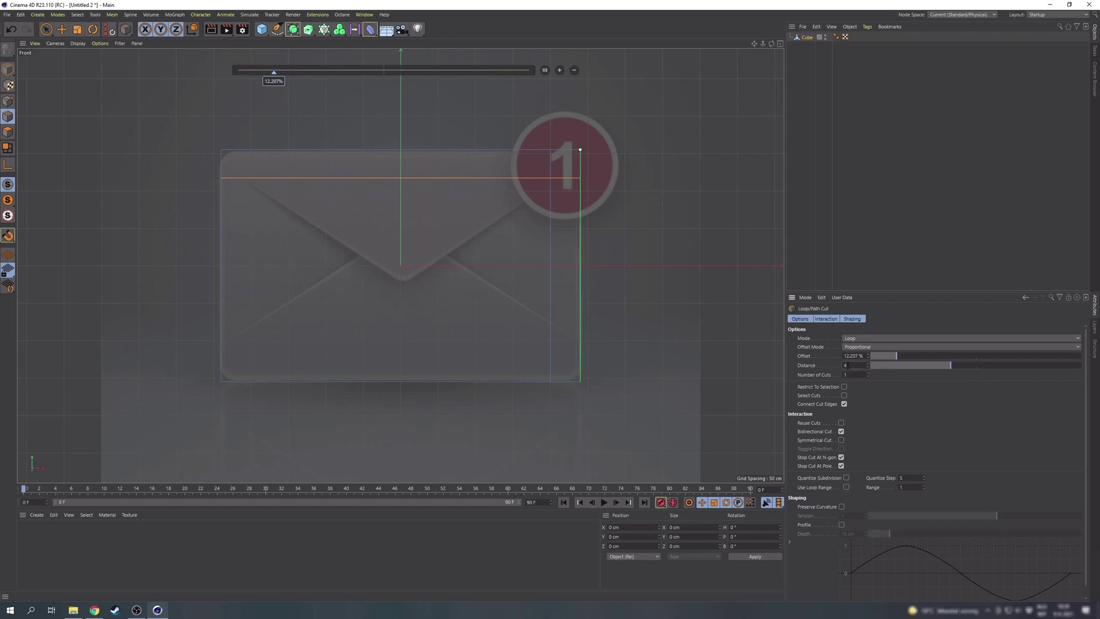
{"action": "left_click", "coordinate": [221, 353]}
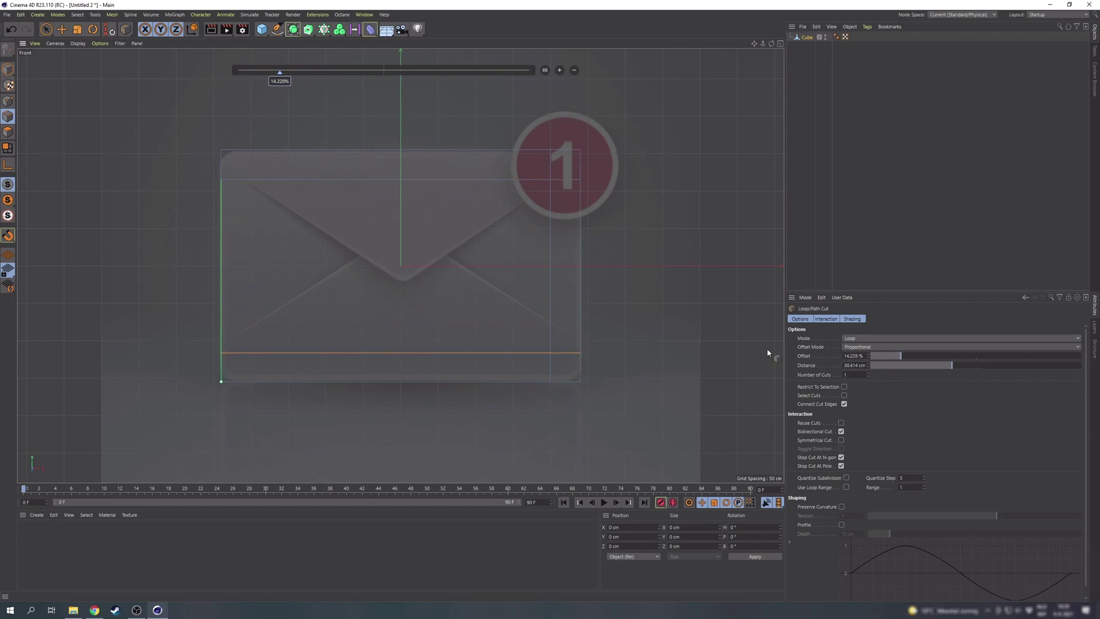
{"action": "left_click", "coordinate": [854, 365]}
{"action": "type", "text": "40"}
{"action": "key", "text": "Return"}
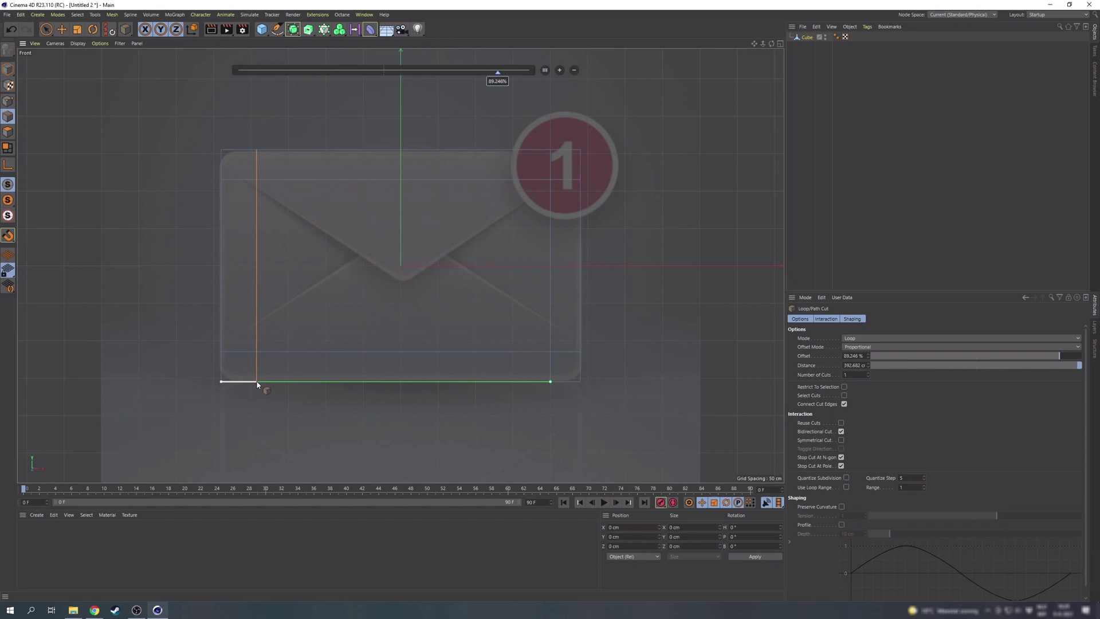
Cut a vertical edge loop 40 cm from the cube's left edge
{"action": "left_click", "coordinate": [255, 158]}
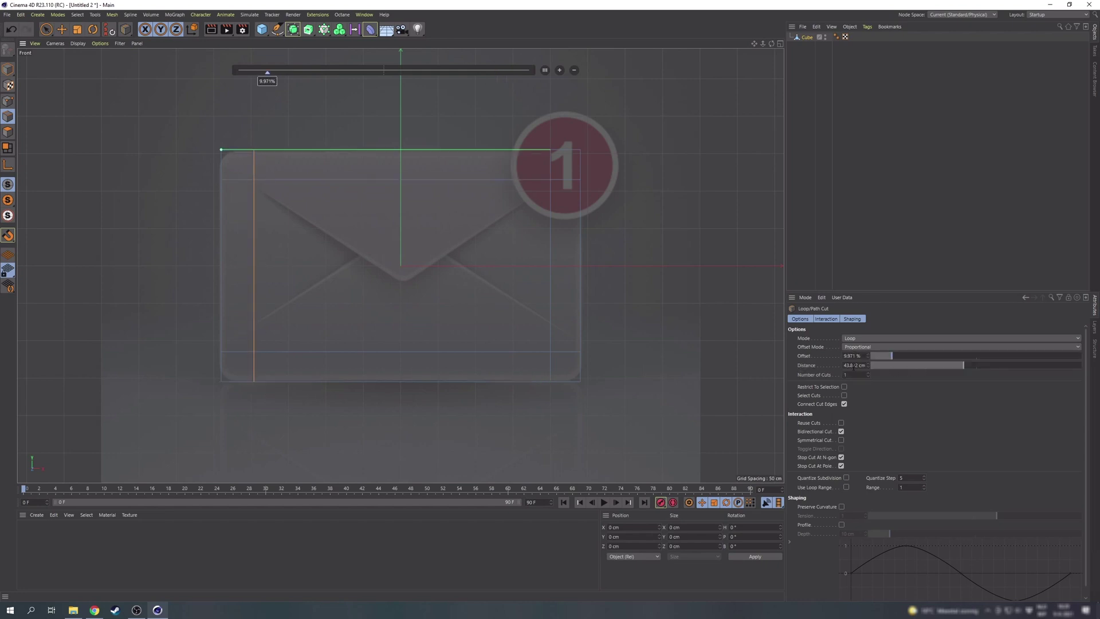
{"action": "left_click", "coordinate": [854, 366]}
{"action": "type", "text": "40"}
{"action": "key", "text": "Return"}
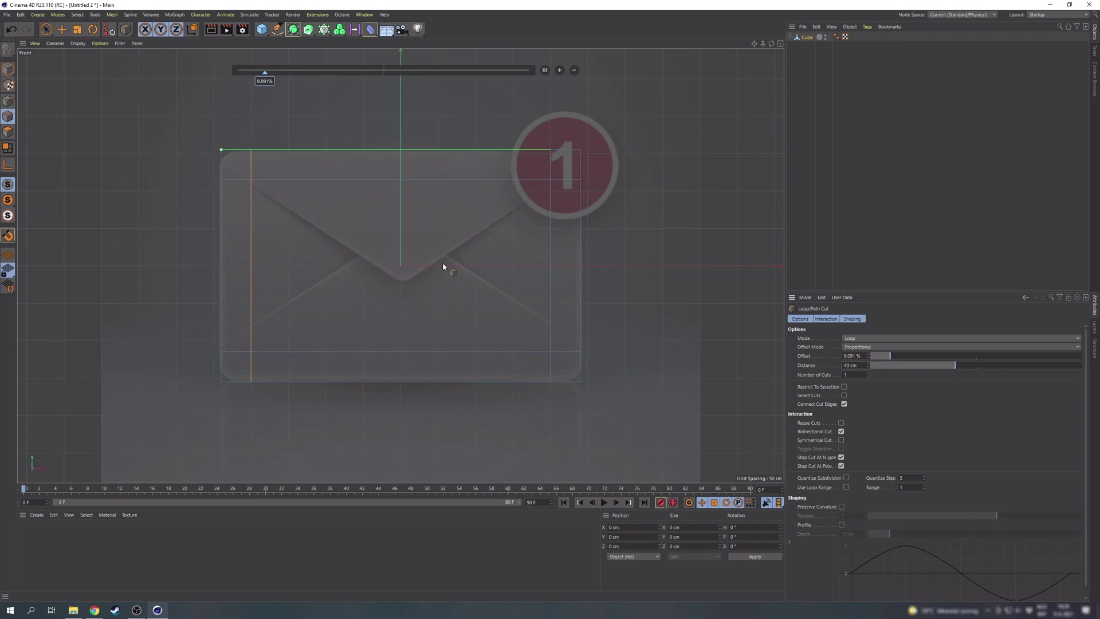
Cut a centred vertical edge loop through the cube and a horizontal loop at 50% of its top band
{"action": "left_click", "coordinate": [403, 182]}
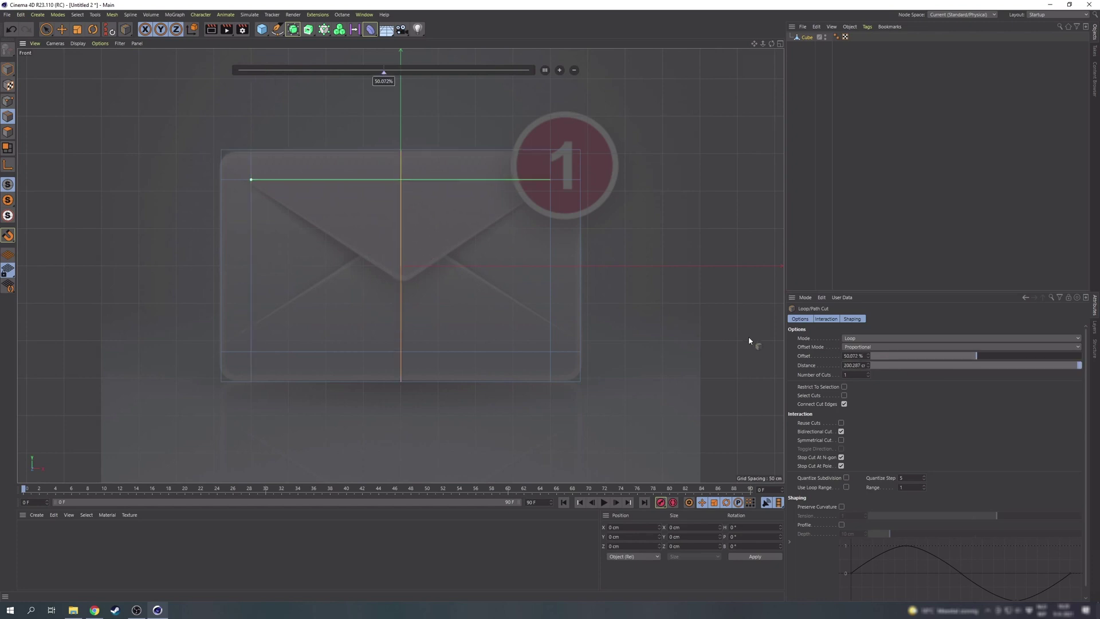
{"action": "left_click", "coordinate": [545, 70]}
{"action": "left_click", "coordinate": [580, 165]}
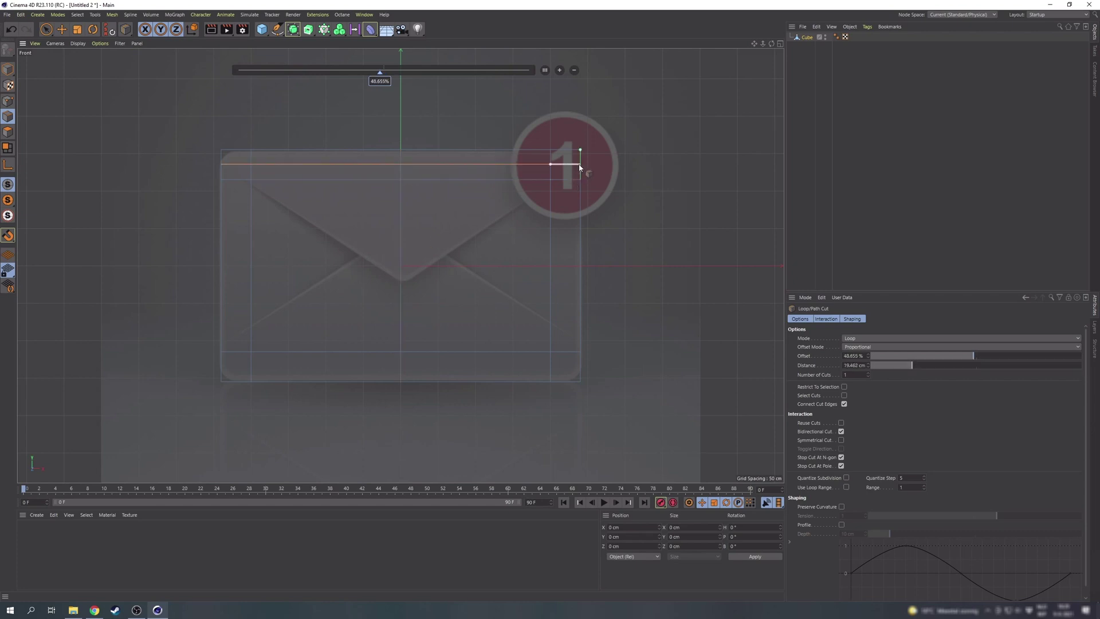
{"action": "left_click", "coordinate": [544, 70]}
Rename the cube as Main, duplicate it, and name the copy Top
{"action": "scroll", "coordinate": [226, 152], "scroll_direction": "up", "scroll_amount": 10}
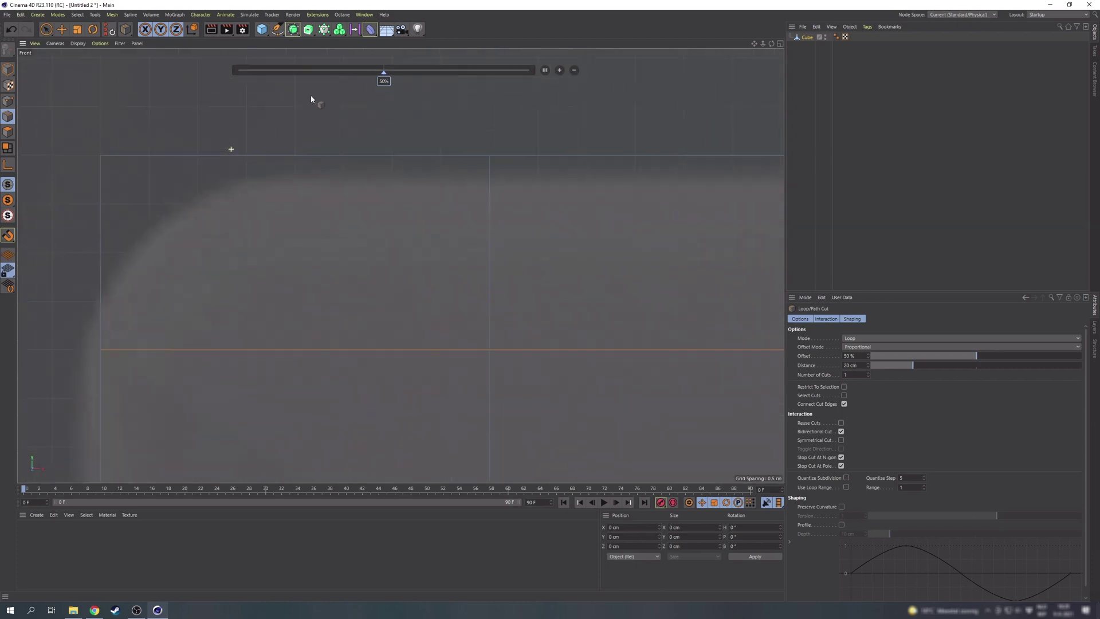
{"action": "scroll", "coordinate": [300, 113], "scroll_direction": "down", "scroll_amount": 1}
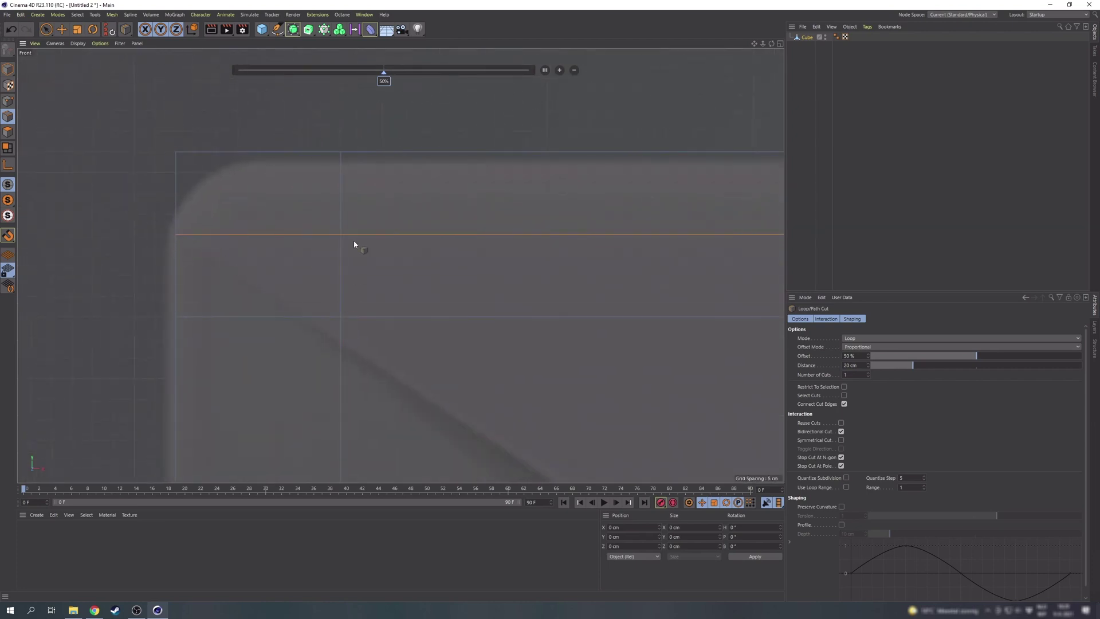
{"action": "scroll", "coordinate": [356, 243], "scroll_direction": "down", "scroll_amount": 8}
{"action": "scroll", "coordinate": [344, 277], "scroll_direction": "up", "scroll_amount": 3}
{"action": "left_click", "coordinate": [807, 37]}
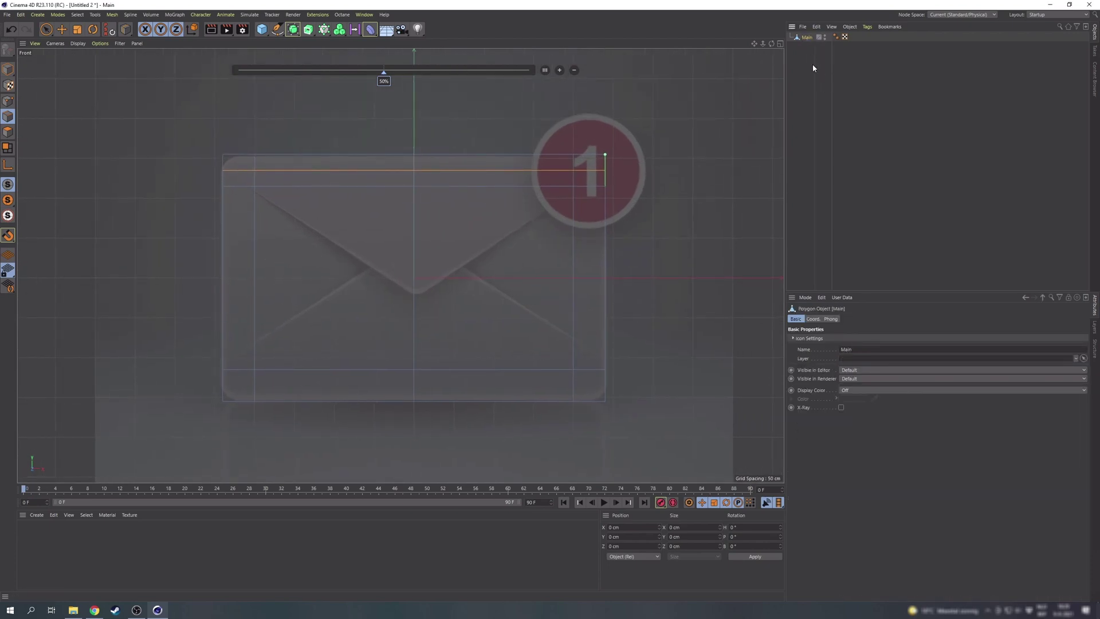
{"action": "key", "text": "ctrl+c"}
{"action": "key", "text": "ctrl+v"}
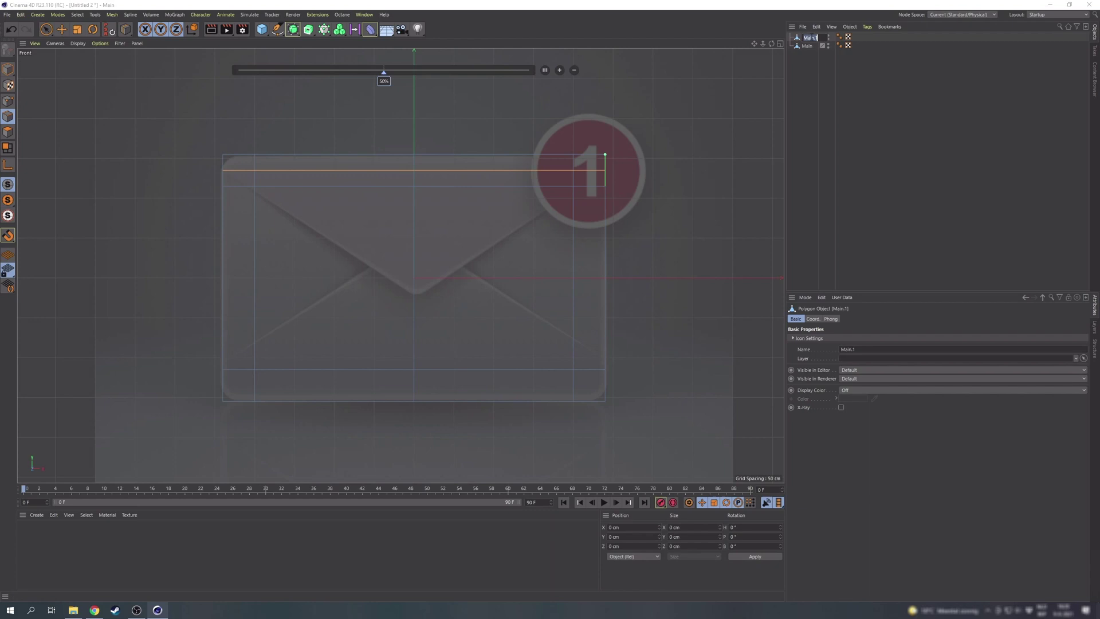
{"action": "type", "text": "Top"}
{"action": "key", "text": "Return"}
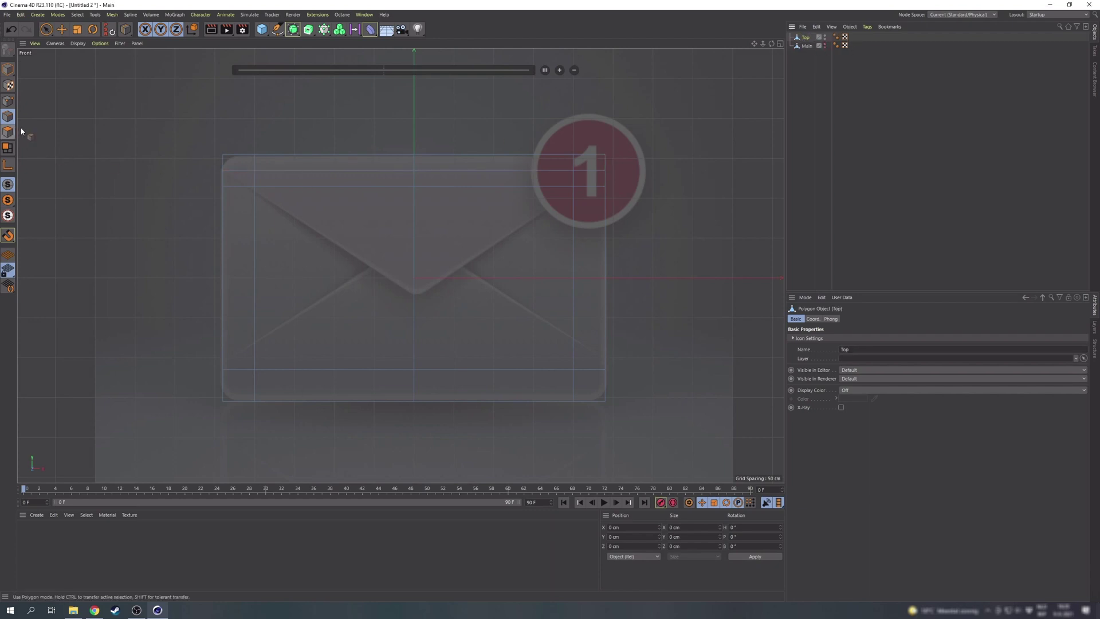
Line-cut a V through the whole Top object, from its upper side edges to the tip of the reference flap, with Visible Only disabled
{"action": "key", "text": "k"}
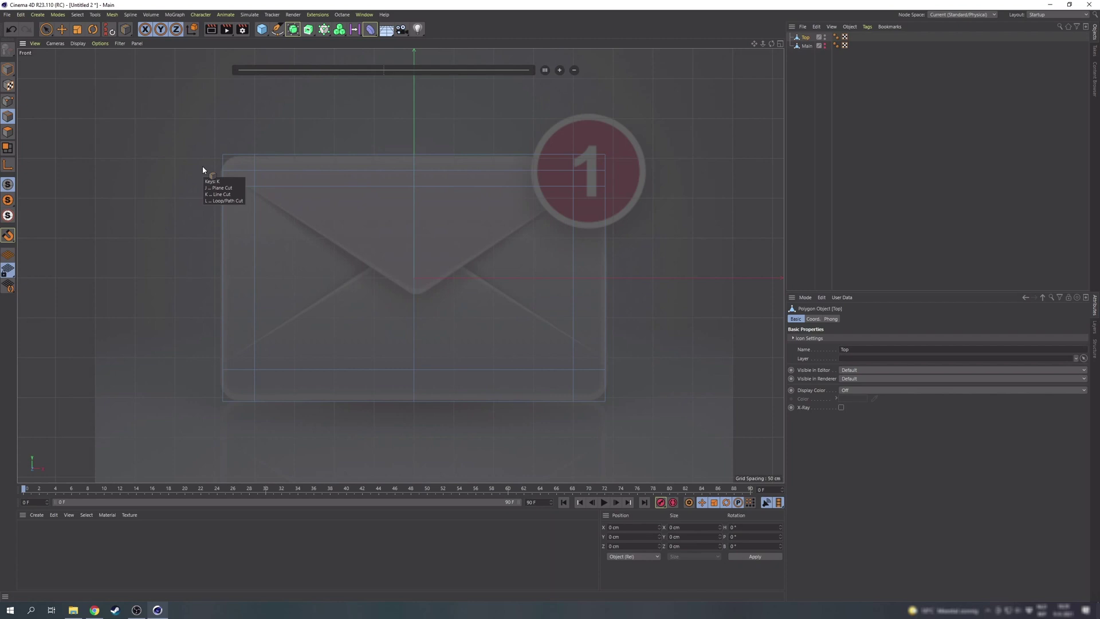
{"action": "key", "text": "k"}
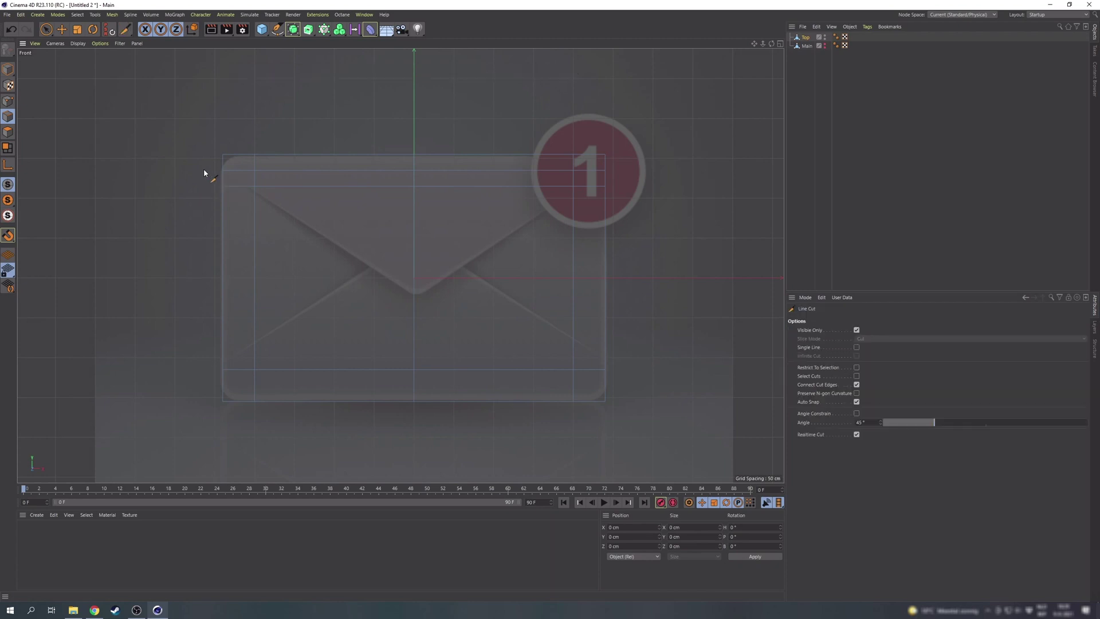
{"action": "left_click", "coordinate": [857, 331]}
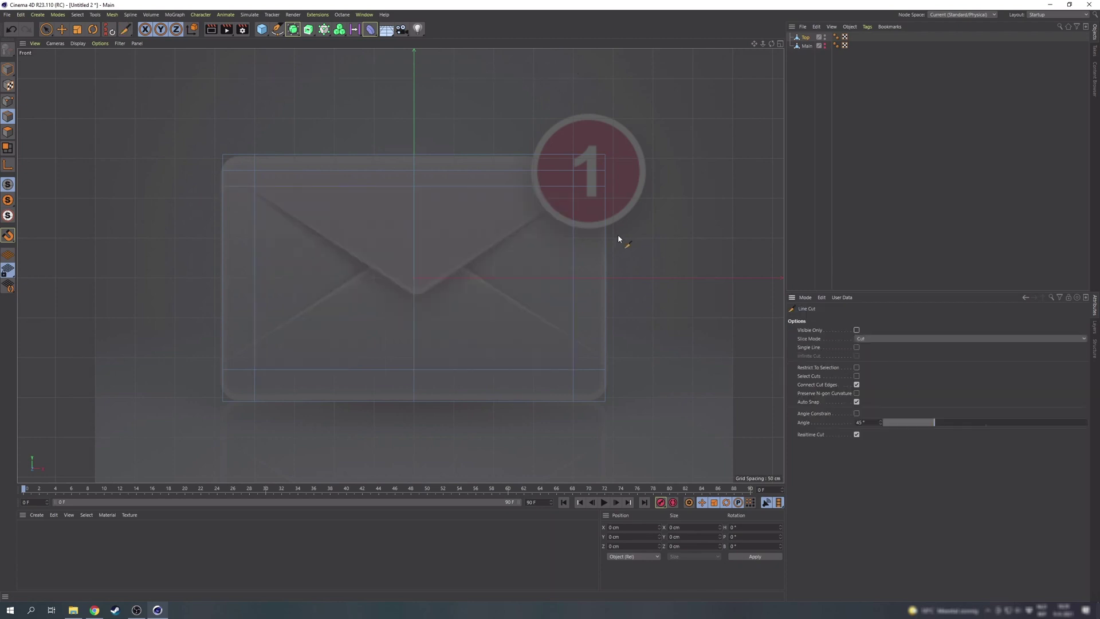
{"action": "left_click", "coordinate": [223, 171]}
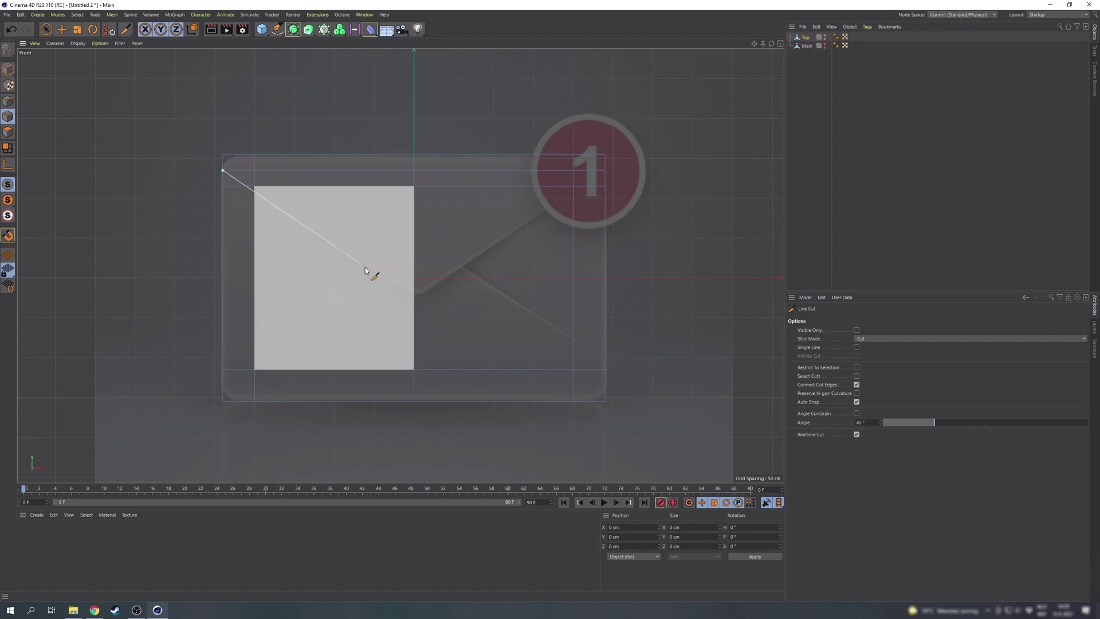
{"action": "left_click", "coordinate": [412, 295]}
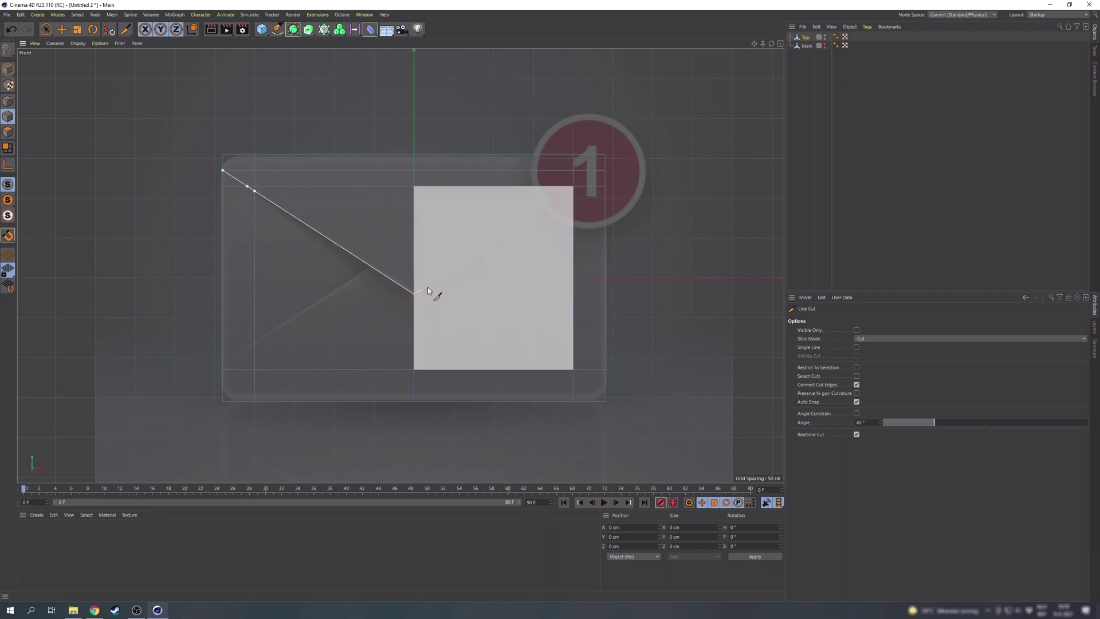
{"action": "left_click", "coordinate": [606, 171]}
{"action": "key", "text": "Escape"}
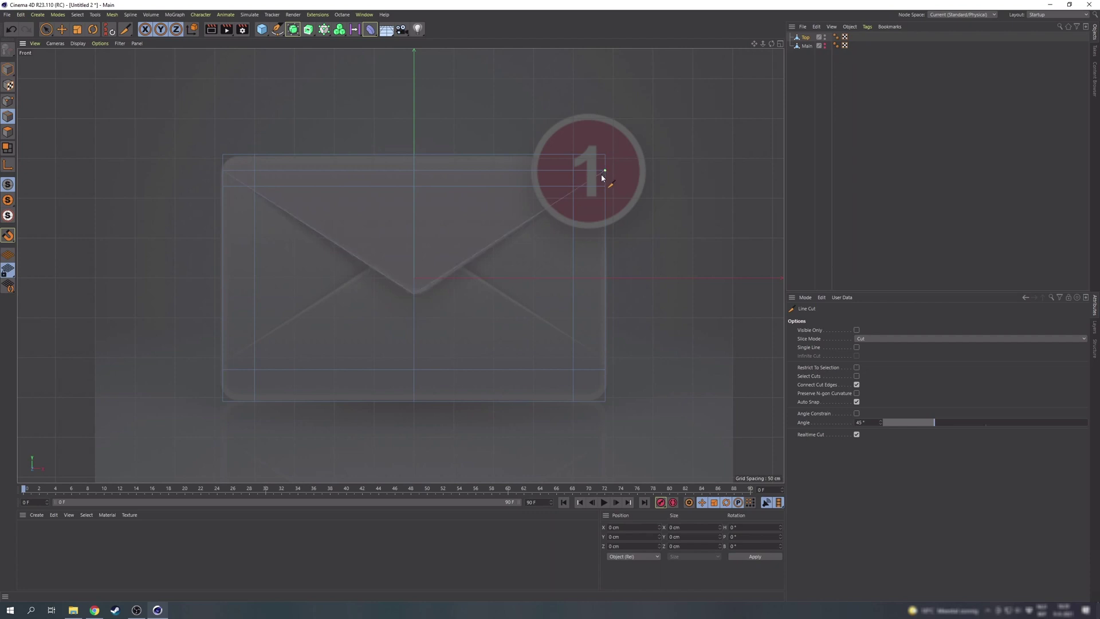
Delete all of Top's polygons below the V cut, front and back, with Only Select Visible Elements disabled
{"action": "key", "text": "space"}
{"action": "left_click", "coordinate": [8, 132]}
{"action": "left_click", "coordinate": [230, 241]}
{"action": "left_click", "coordinate": [218, 236]}
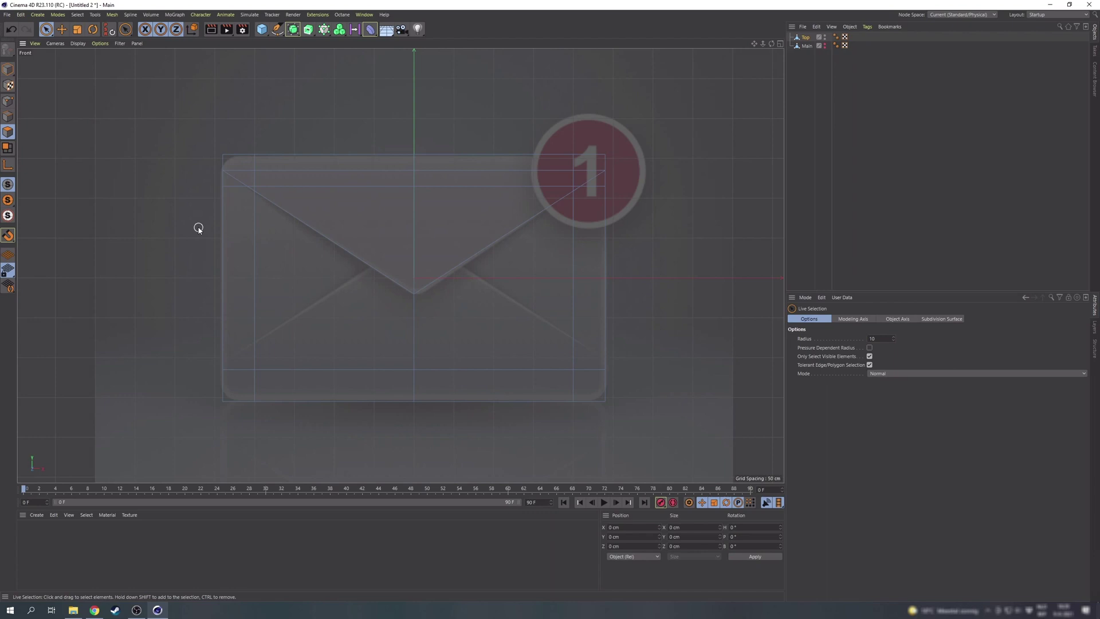
{"action": "left_click", "coordinate": [869, 355]}
{"action": "mouse_move", "coordinate": [186, 229]}
{"action": "left_mouse_down"}
{"action": "mouse_move", "coordinate": [224, 182]}
{"action": "mouse_move", "coordinate": [326, 317]}
{"action": "mouse_move", "coordinate": [218, 378]}
{"action": "left_mouse_up"}
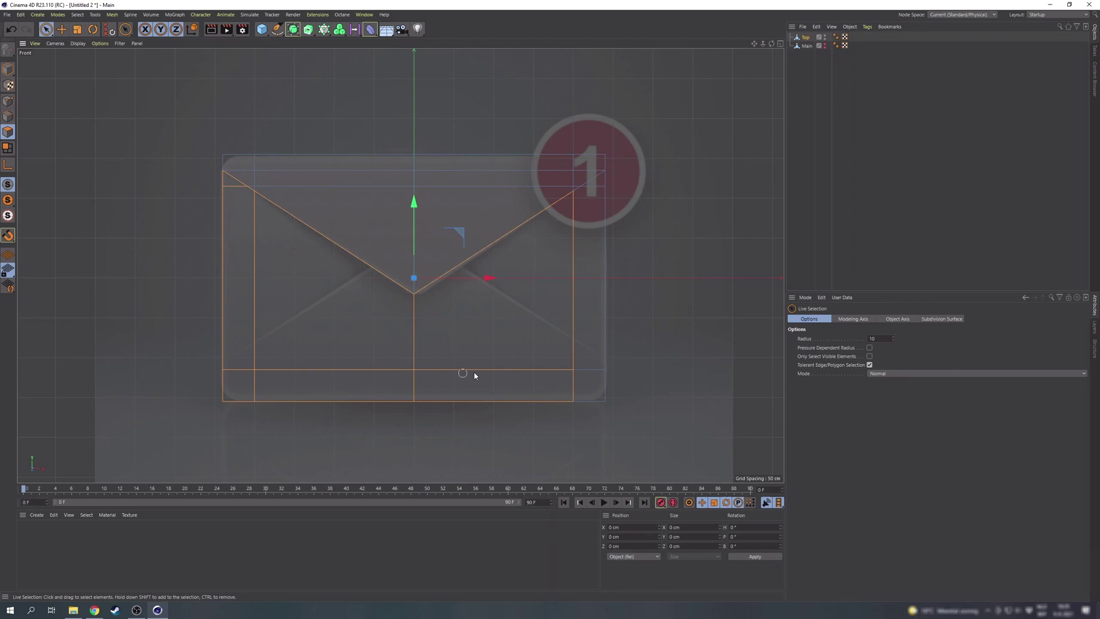
{"action": "mouse_move", "coordinate": [475, 374]}
{"action": "left_mouse_down"}
{"action": "mouse_move", "coordinate": [592, 246]}
{"action": "mouse_move", "coordinate": [609, 363]}
{"action": "mouse_move", "coordinate": [568, 396]}
{"action": "mouse_move", "coordinate": [367, 401]}
{"action": "left_mouse_up"}
{"action": "left_click", "coordinate": [181, 389]}
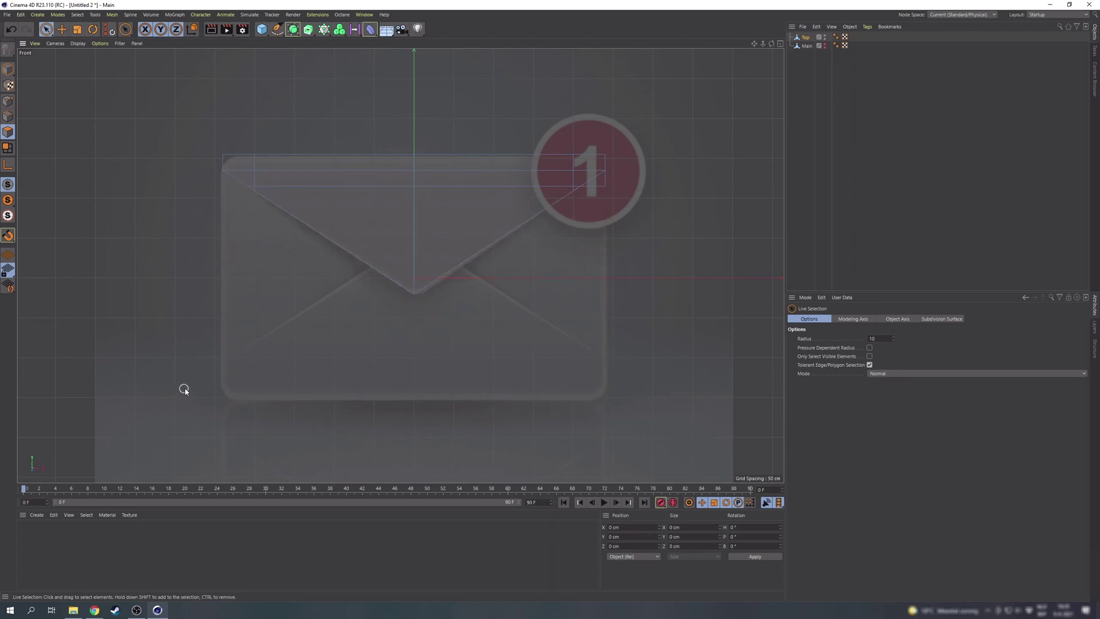
{"action": "left_click", "coordinate": [607, 182]}
{"action": "key", "text": "Delete"}
Duplicate the hidden Main object and make the copy visible in the viewport
{"action": "left_click", "coordinate": [806, 46]}
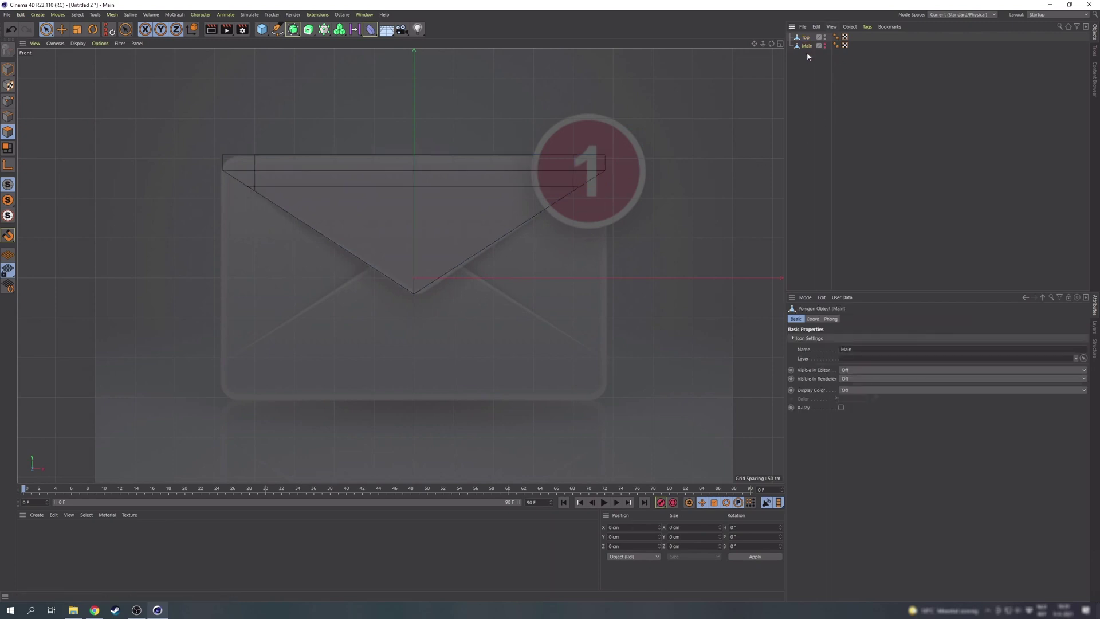
{"action": "key", "text": "ctrl+c"}
{"action": "key", "text": "ctrl+v"}
{"action": "left_click", "coordinate": [828, 36], "text": "alt"}
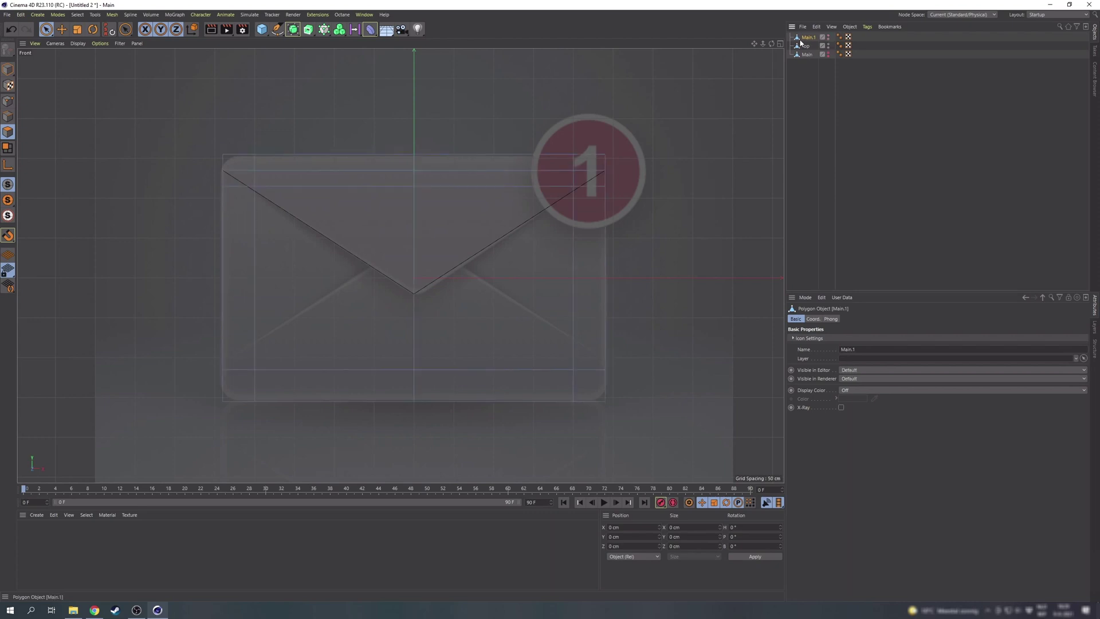
Line-cut an inverted V through the copy of Main, from the ends of its lower horizontal loop to a peak on the centre line
{"action": "key", "text": "k"}
{"action": "key", "text": "k"}
{"action": "left_click", "coordinate": [222, 370]}
{"action": "left_click", "coordinate": [414, 240]}
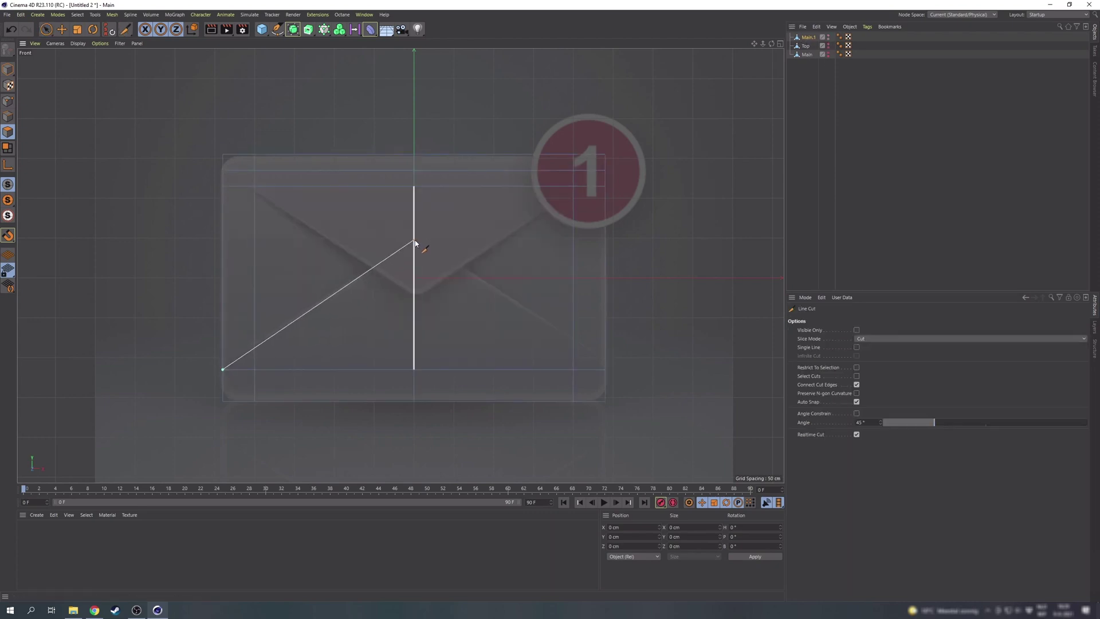
{"action": "left_click", "coordinate": [605, 369]}
Delete the copy's polygons above the inverted V, front and back, including the leftover top faces
{"action": "key", "text": "space"}
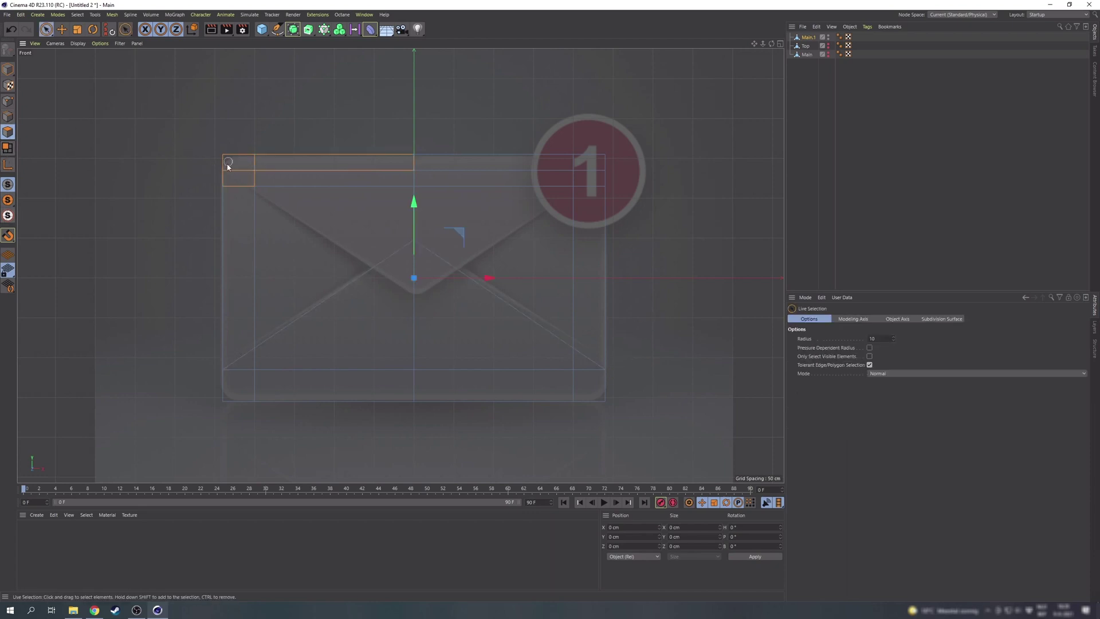
{"action": "left_click_drag", "start_coordinate": [495, 160], "coordinate": [444, 177]}
{"action": "key", "text": "Delete"}
{"action": "left_click", "coordinate": [254, 160]}
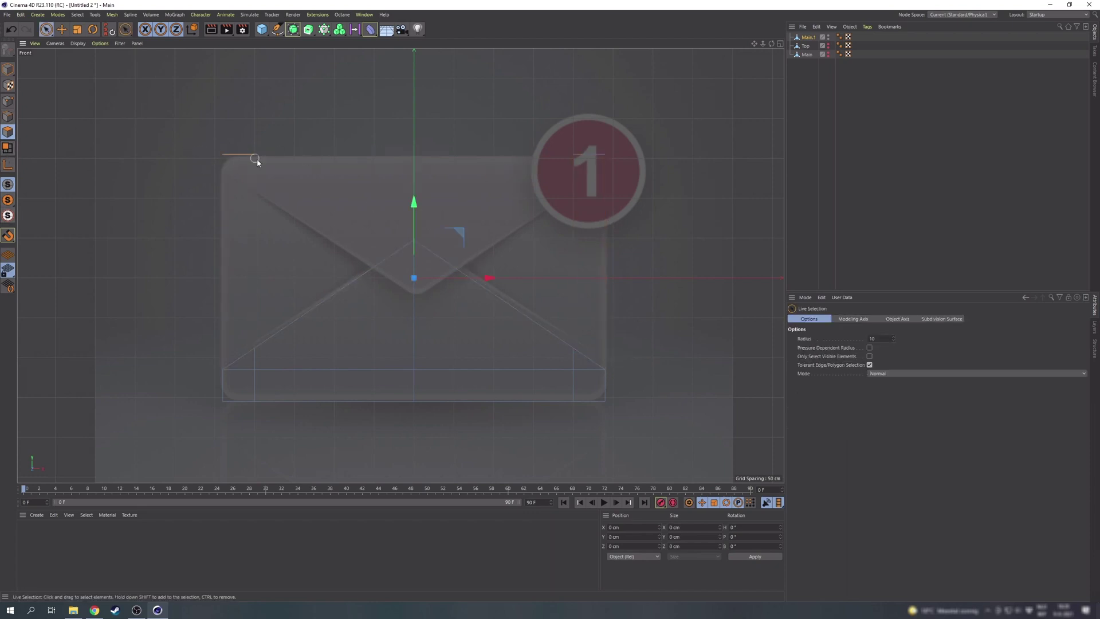
{"action": "key", "text": "Delete"}
{"action": "key", "text": "e"}
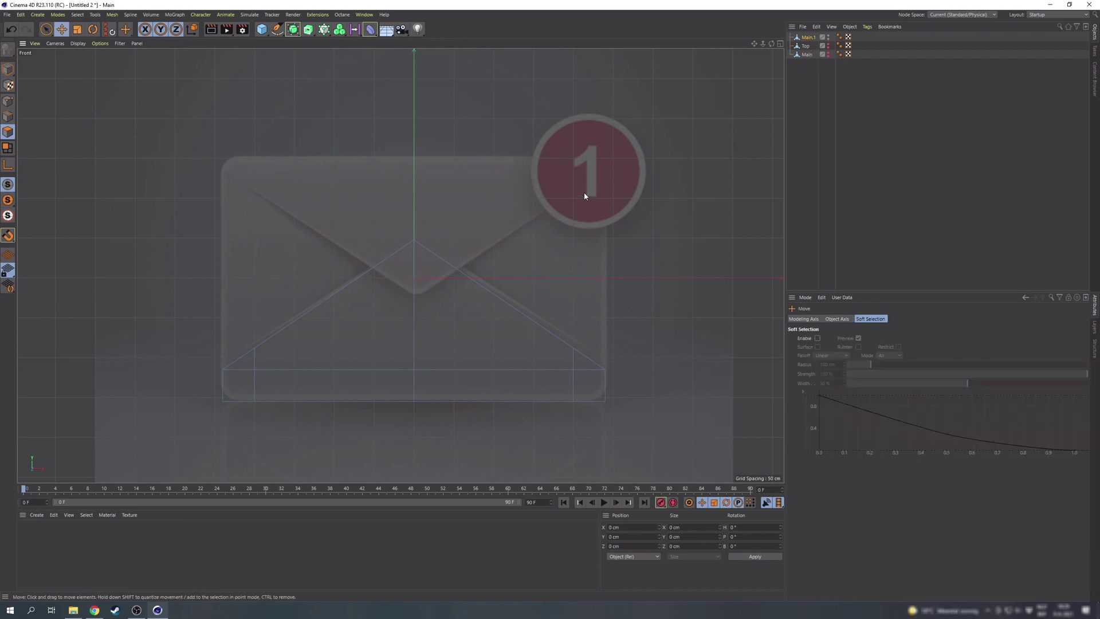
Bridge the open front and back edges along one slanted side of the lower flap in the perspective view
{"action": "middle_click", "coordinate": [585, 196]}
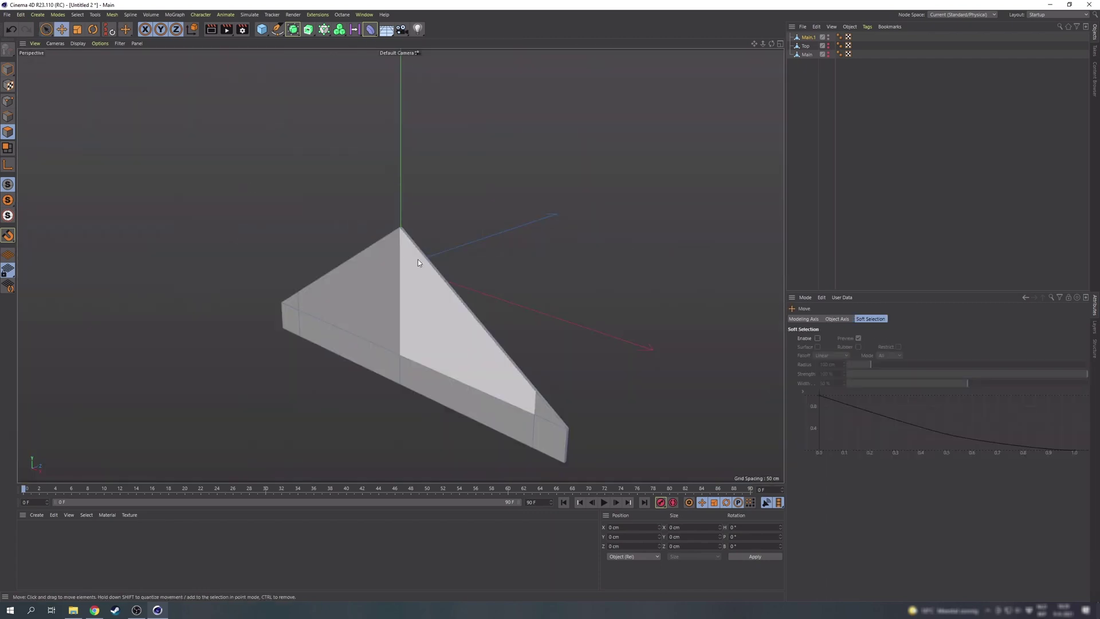
{"action": "right_click_drag", "start_coordinate": [455, 301], "coordinate": [498, 207], "text": "alt"}
{"action": "left_click_drag", "start_coordinate": [420, 243], "coordinate": [424, 214], "text": "alt"}
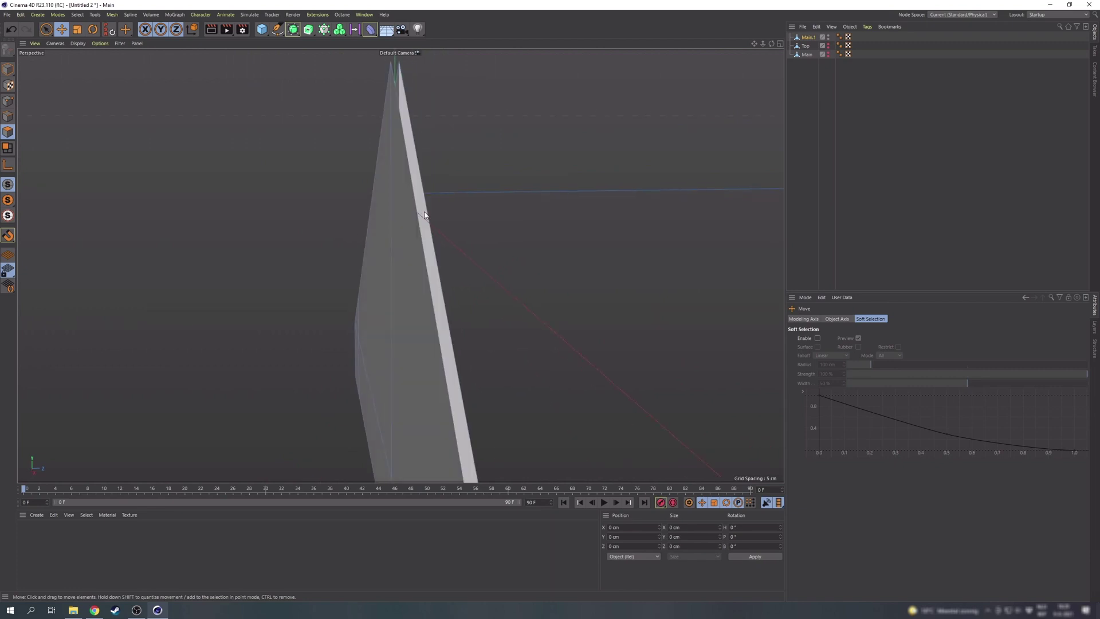
{"action": "left_click", "coordinate": [7, 116]}
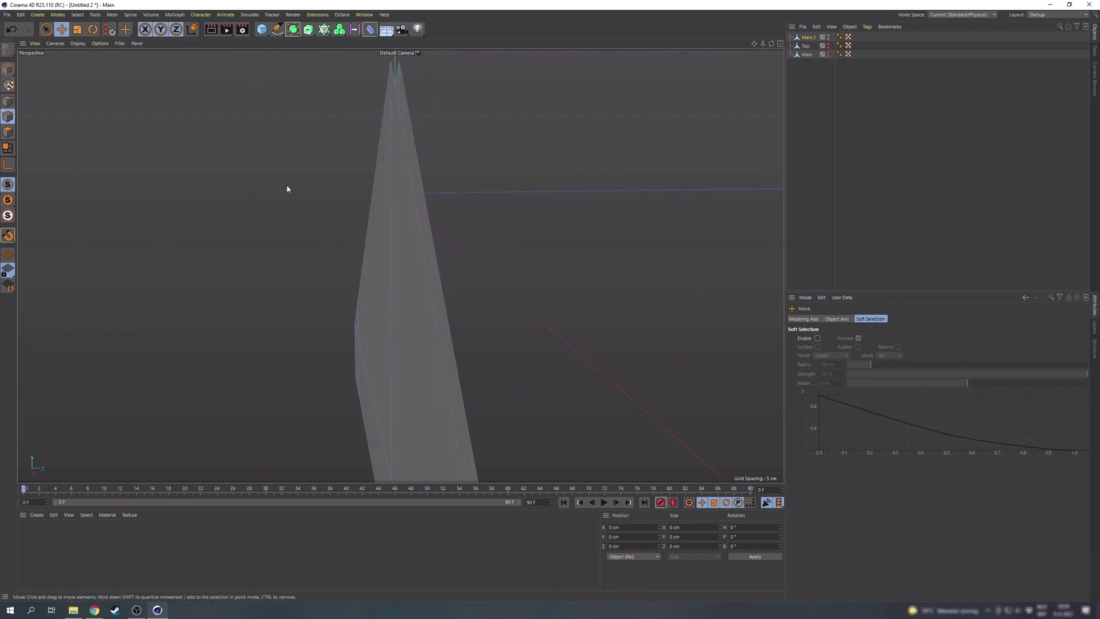
{"action": "key", "text": "m"}
{"action": "key", "text": "b"}
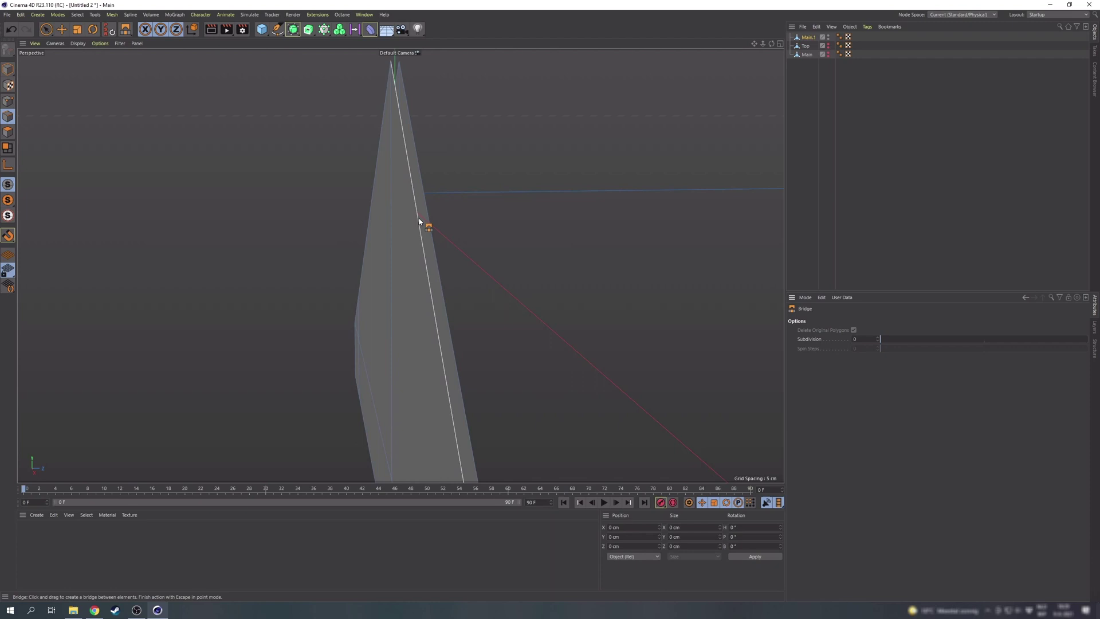
{"action": "left_click_drag", "start_coordinate": [419, 219], "coordinate": [427, 219]}
{"action": "middle_click_drag", "start_coordinate": [453, 317], "coordinate": [398, 74], "text": "alt"}
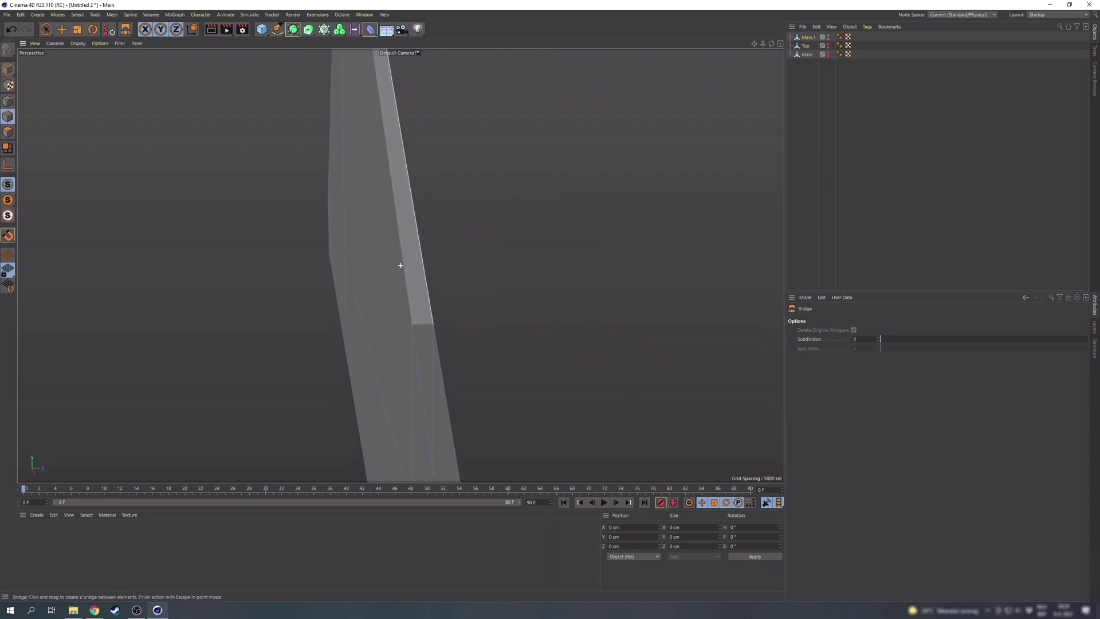
{"action": "left_click_drag", "start_coordinate": [427, 424], "coordinate": [446, 420]}
Bridge the open edges along the opposite slanted side of the lower flap
{"action": "left_click_drag", "start_coordinate": [441, 439], "coordinate": [328, 275], "text": "alt"}
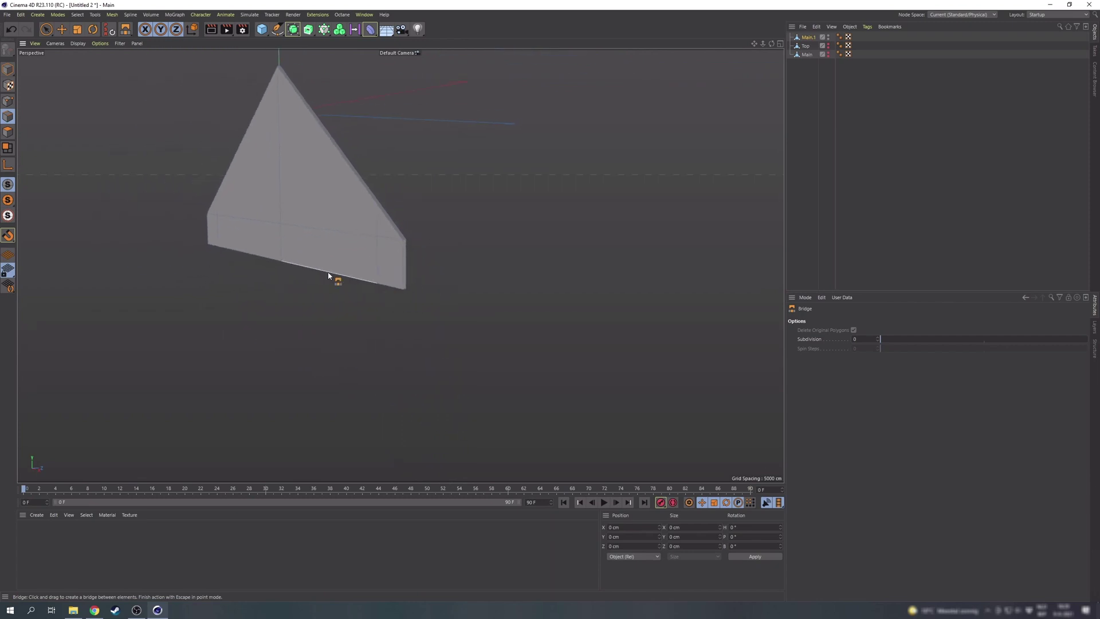
{"action": "middle_click_drag", "start_coordinate": [304, 172], "coordinate": [399, 378], "text": "alt"}
{"action": "left_click_drag", "start_coordinate": [400, 378], "coordinate": [375, 290], "text": "alt"}
{"action": "right_click_drag", "start_coordinate": [403, 265], "coordinate": [414, 328], "text": "alt"}
{"action": "middle_click_drag", "start_coordinate": [321, 404], "coordinate": [478, 313], "text": "alt"}
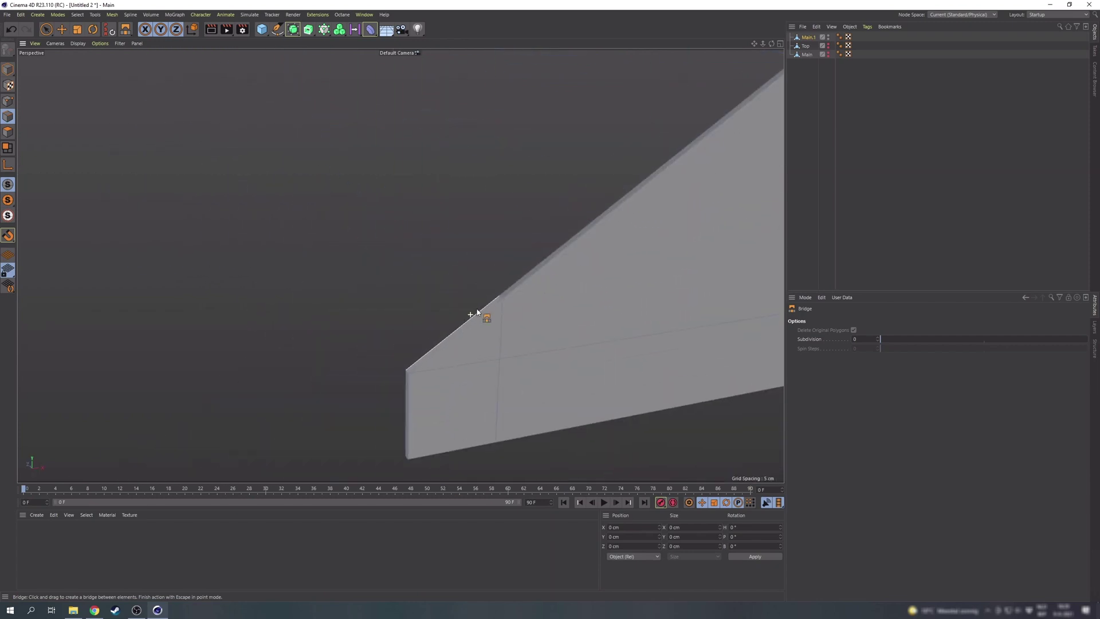
{"action": "scroll", "coordinate": [477, 313], "scroll_direction": "up", "scroll_amount": 4}
Bridge the open front and back edges along one slanted side of the Top object
{"action": "left_click", "coordinate": [807, 47]}
{"action": "middle_click_drag", "start_coordinate": [722, 150], "coordinate": [516, 477], "text": "alt"}
{"action": "left_click_drag", "start_coordinate": [597, 123], "coordinate": [642, 106], "text": "alt"}
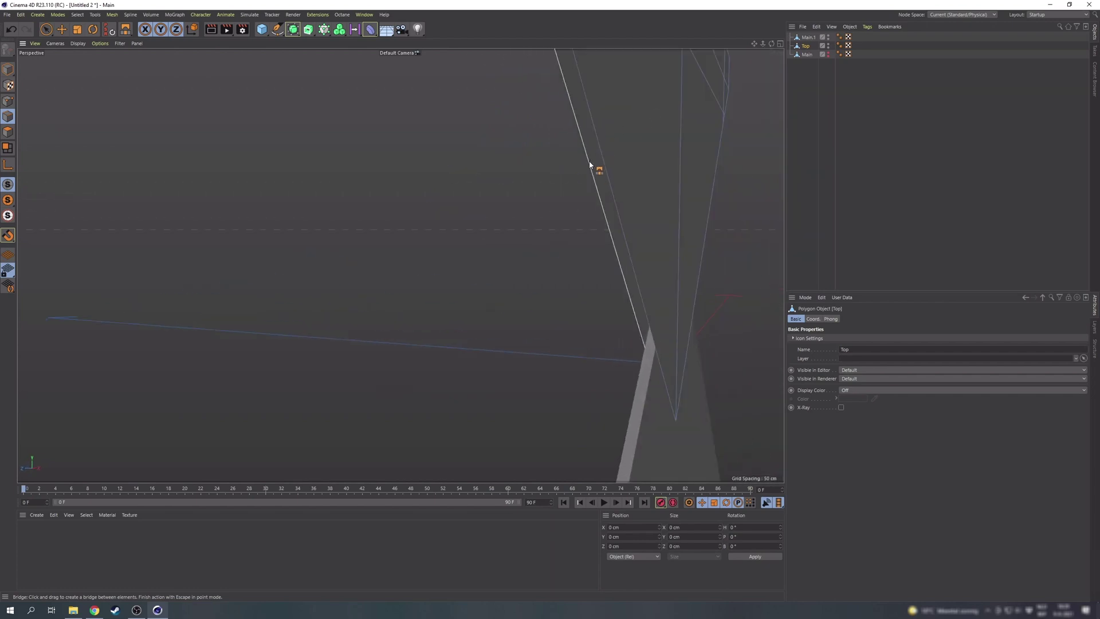
{"action": "left_click_drag", "start_coordinate": [590, 164], "coordinate": [599, 156]}
{"action": "middle_click_drag", "start_coordinate": [618, 207], "coordinate": [628, 466], "text": "alt"}
{"action": "left_click_drag", "start_coordinate": [462, 293], "coordinate": [487, 286]}
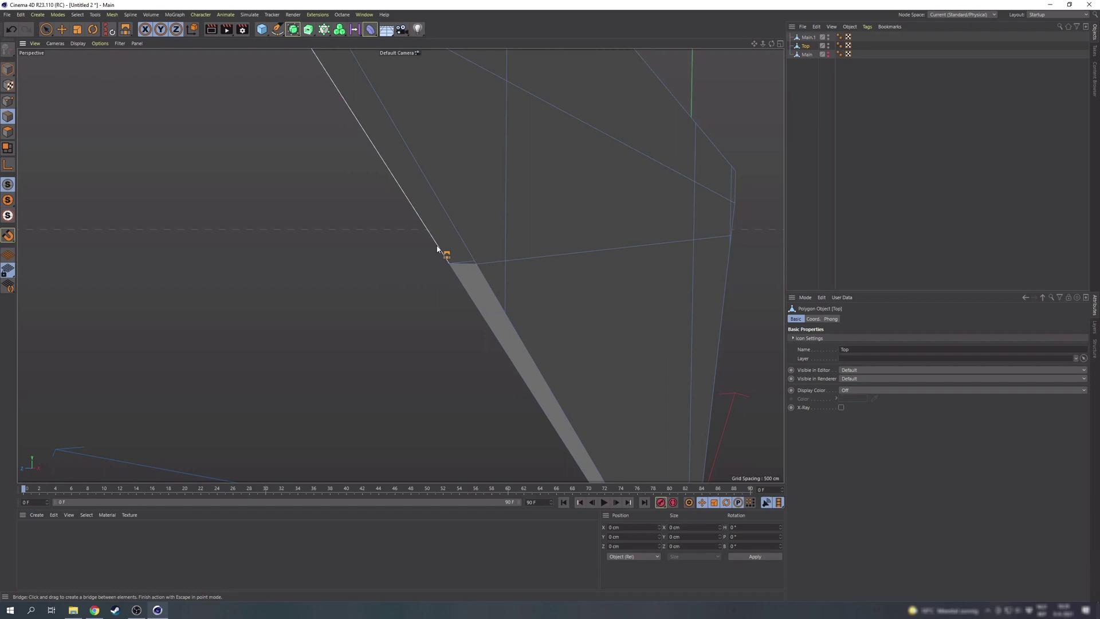
{"action": "left_click_drag", "start_coordinate": [438, 246], "coordinate": [461, 229]}
Bridge the open edges along the other slanted side of the Top object
{"action": "left_click_drag", "start_coordinate": [480, 179], "coordinate": [421, 166], "text": "alt"}
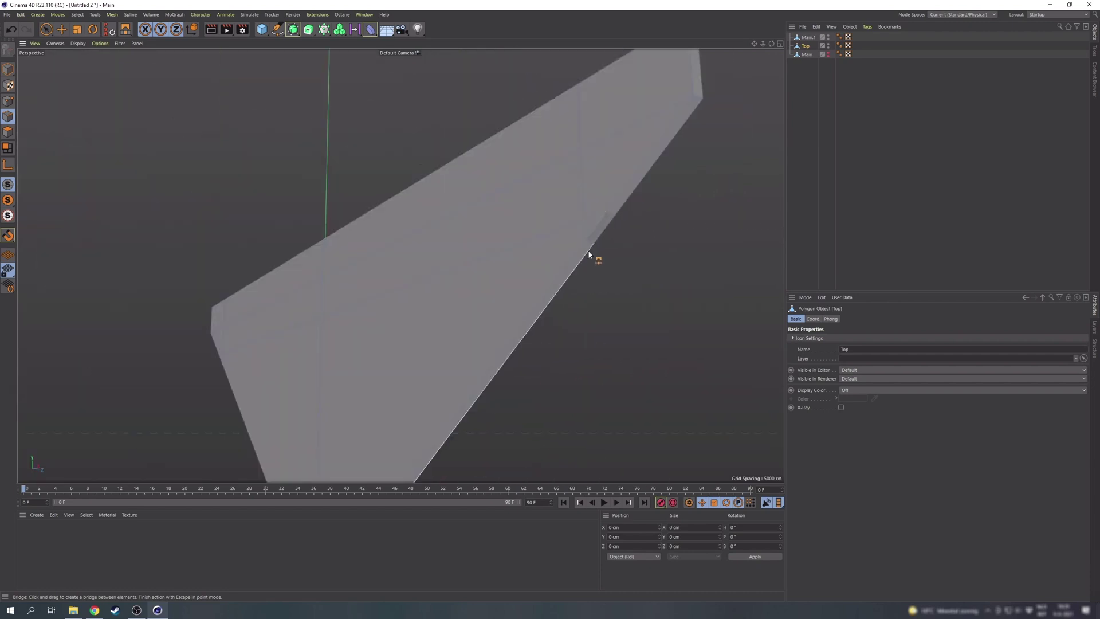
{"action": "left_click_drag", "start_coordinate": [588, 253], "coordinate": [595, 257]}
{"action": "left_click_drag", "start_coordinate": [622, 186], "coordinate": [515, 227]}
{"action": "scroll", "coordinate": [457, 288], "scroll_direction": "down", "scroll_amount": 5}
{"action": "key", "text": "e"}
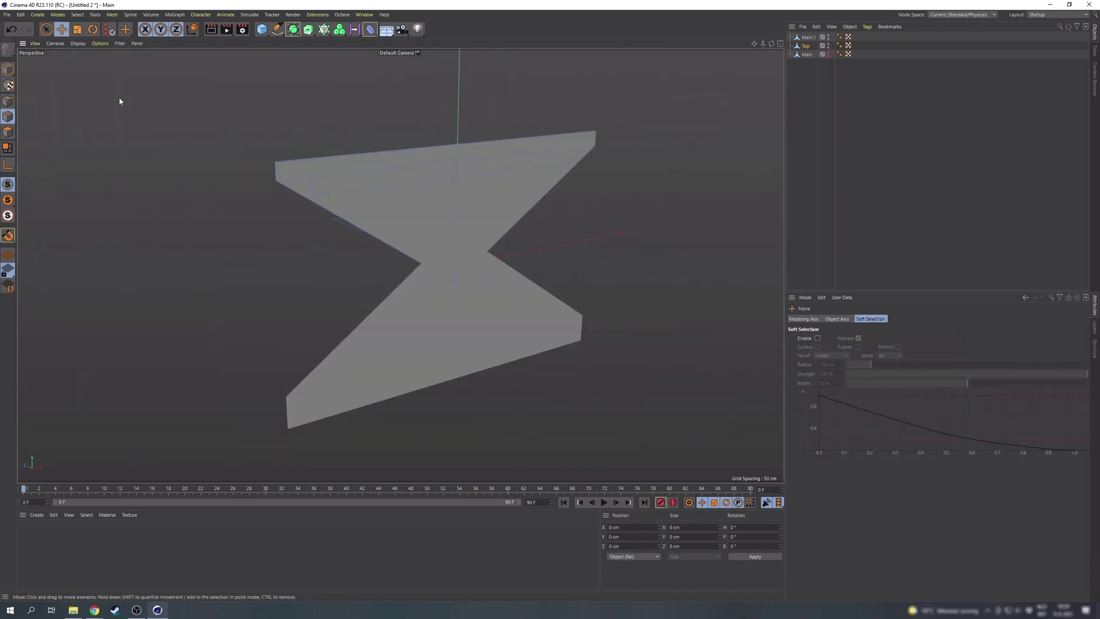
Switch to model mode, display Gouraud Shading (Lines), and make the original Main object visible again
{"action": "left_click", "coordinate": [8, 70]}
{"action": "left_click", "coordinate": [70, 44]}
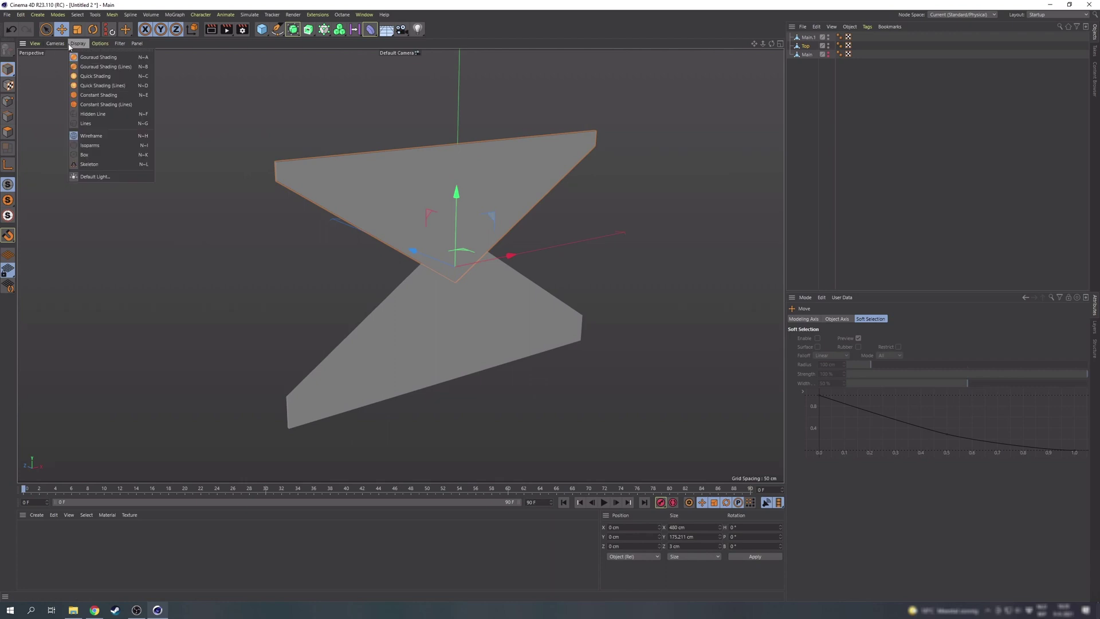
{"action": "left_click", "coordinate": [91, 64]}
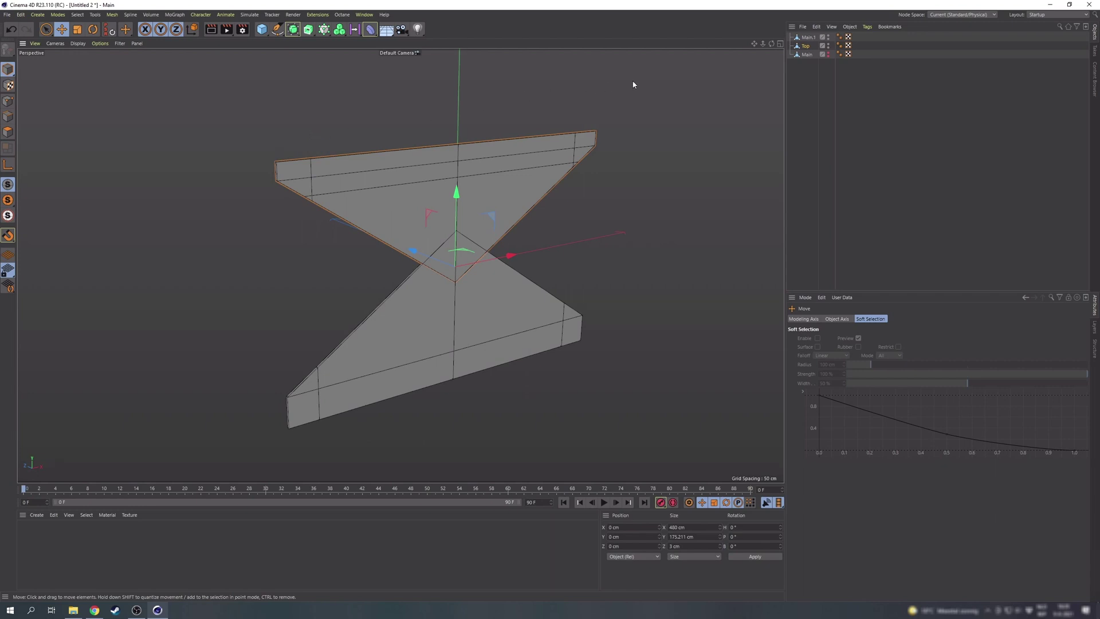
{"action": "left_click", "coordinate": [828, 54], "text": "alt"}
Put Main, Top and the copy of Main each under its own Subdivision Surface
{"action": "left_click", "coordinate": [804, 55]}
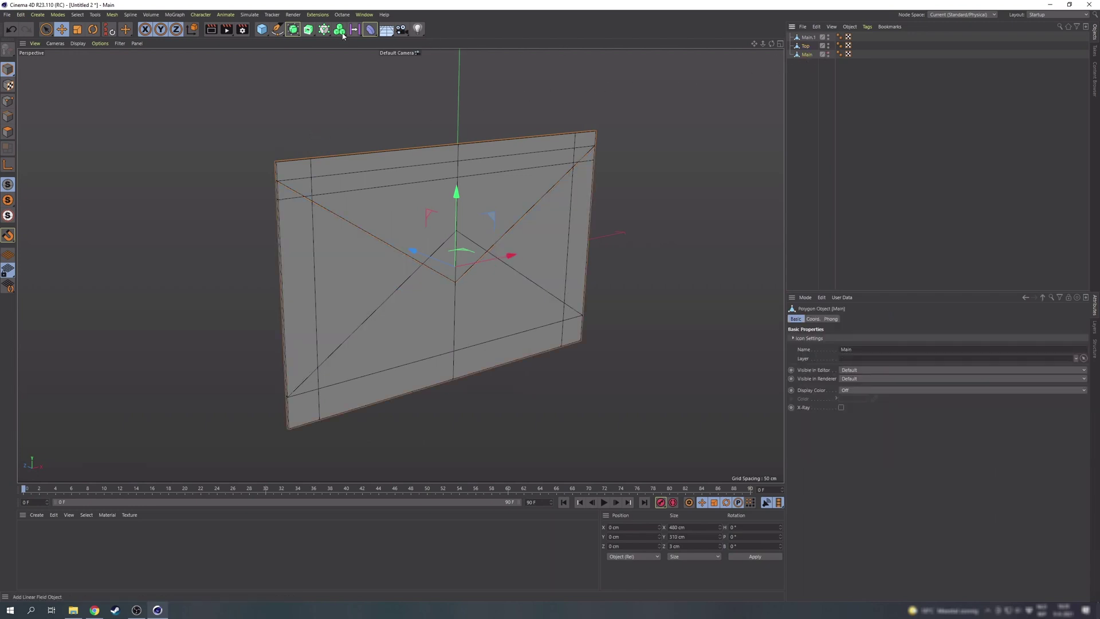
{"action": "left_click", "coordinate": [293, 28], "text": "alt"}
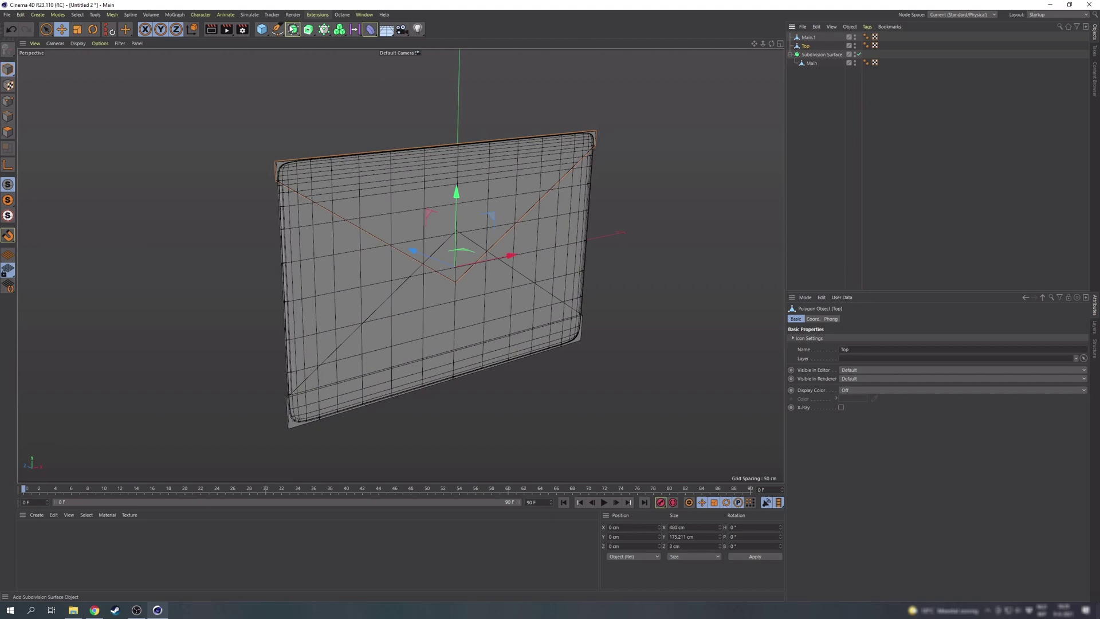
{"action": "left_click", "coordinate": [294, 29], "text": "alt"}
{"action": "left_click", "coordinate": [808, 38]}
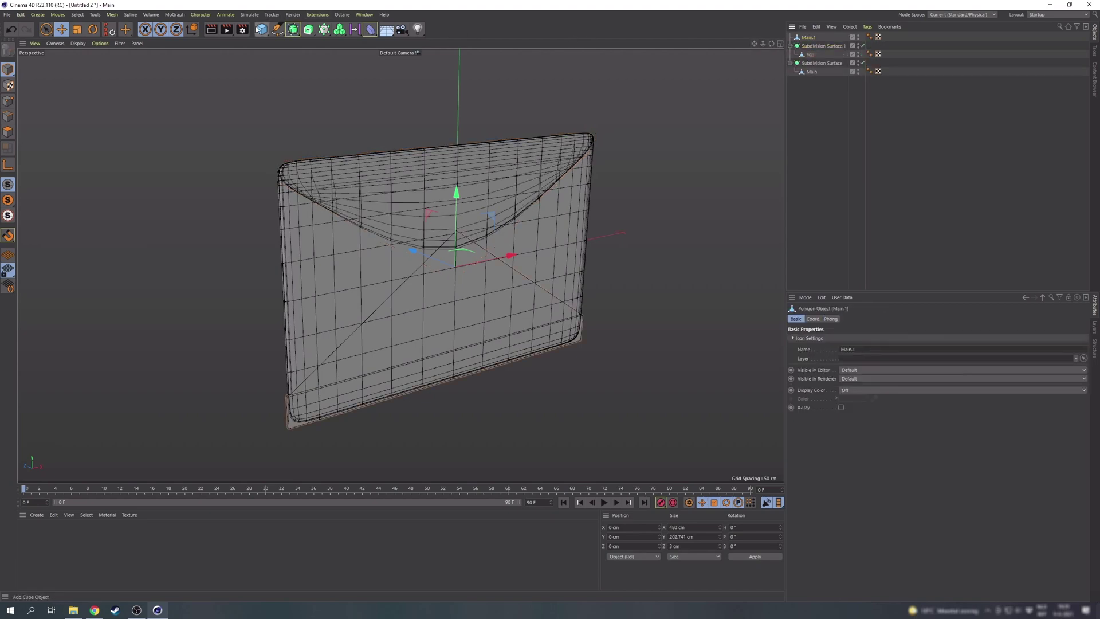
{"action": "left_click", "coordinate": [294, 29], "text": "alt"}
Turn off Main's Subdivision Surface and cut an edge loop at 50% of the thickness around Main's outer sides
{"action": "left_click", "coordinate": [807, 81]}
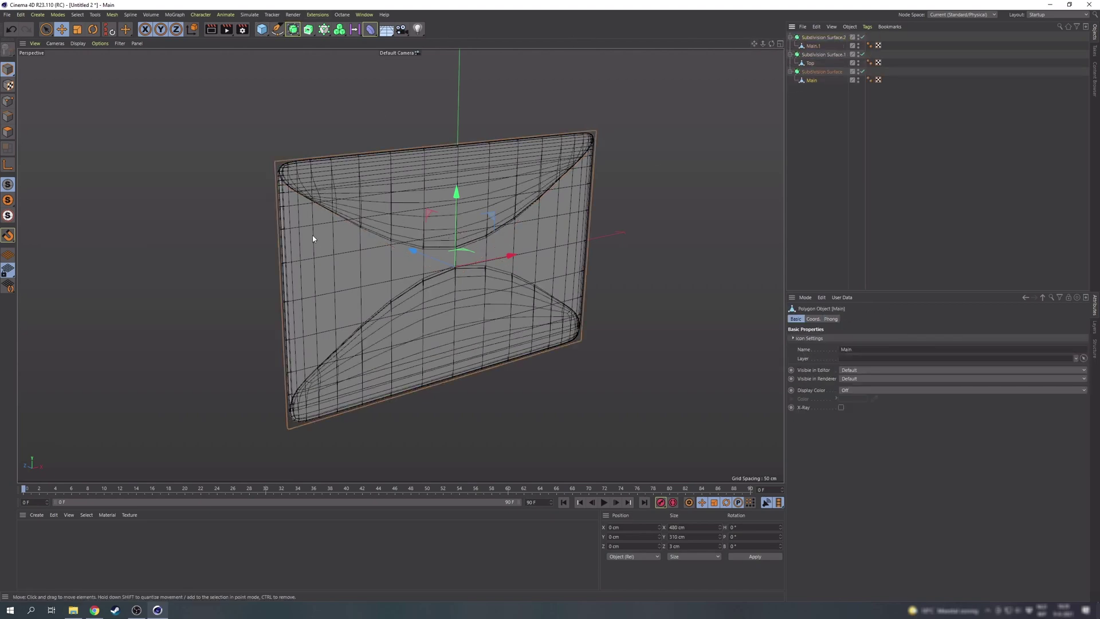
{"action": "right_click_drag", "start_coordinate": [297, 216], "coordinate": [348, 161], "text": "alt"}
{"action": "left_click_drag", "start_coordinate": [305, 170], "coordinate": [376, 169], "text": "alt"}
{"action": "key", "text": "k"}
{"action": "key", "text": "l"}
{"action": "key", "text": "q"}
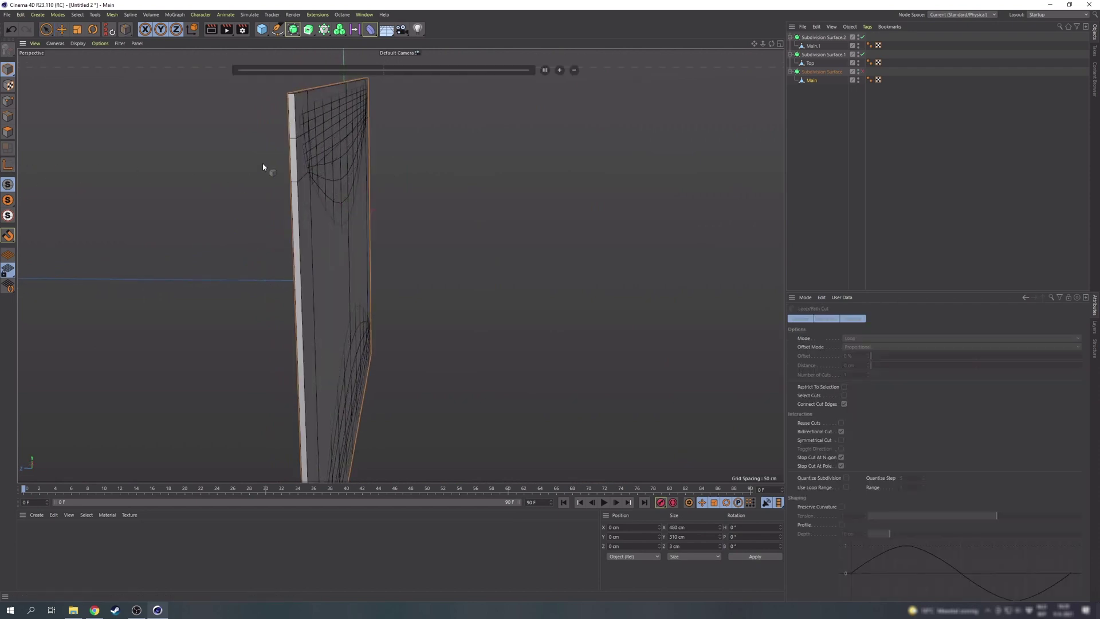
{"action": "left_click", "coordinate": [8, 117]}
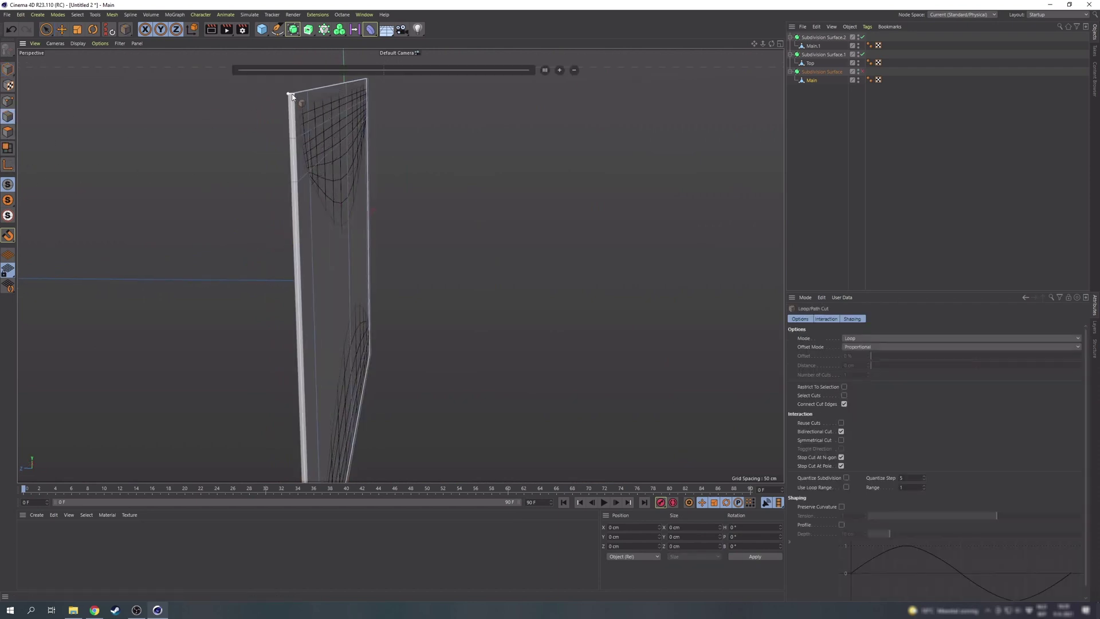
{"action": "left_click", "coordinate": [292, 97]}
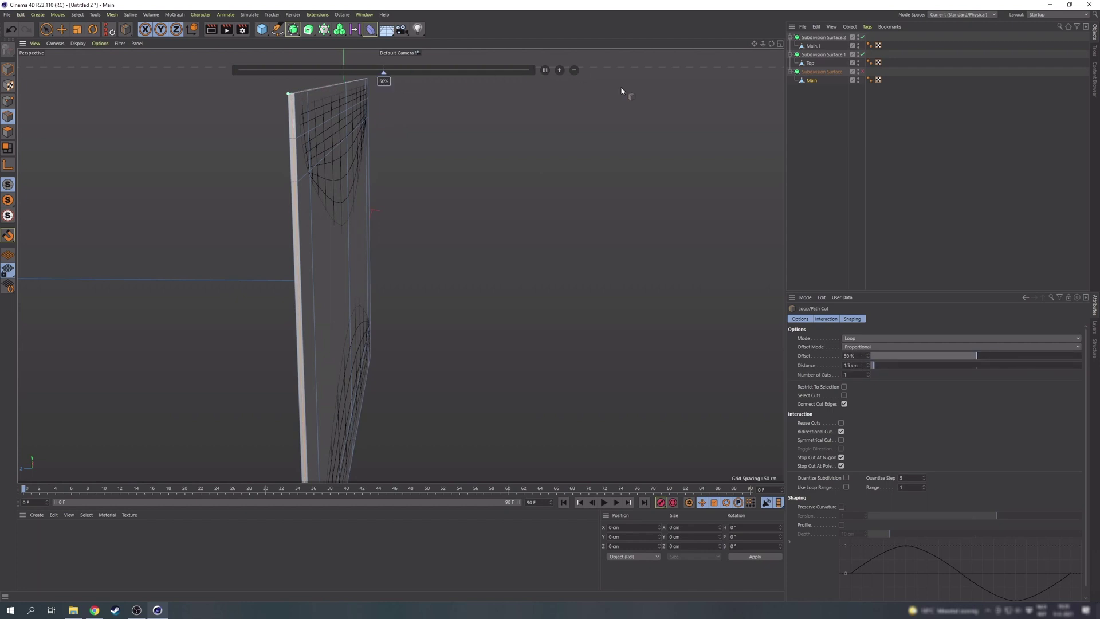
Cut an edge loop at 50% of the thickness around the outer sides of Top
{"action": "left_click", "coordinate": [812, 63]}
{"action": "left_click_drag", "start_coordinate": [325, 163], "coordinate": [298, 104], "text": "alt"}
{"action": "left_click", "coordinate": [298, 104]}
{"action": "left_click", "coordinate": [545, 70]}
Cut an edge loop at 50% of the thickness around the outer sides of Main.1
{"action": "left_click", "coordinate": [813, 46]}
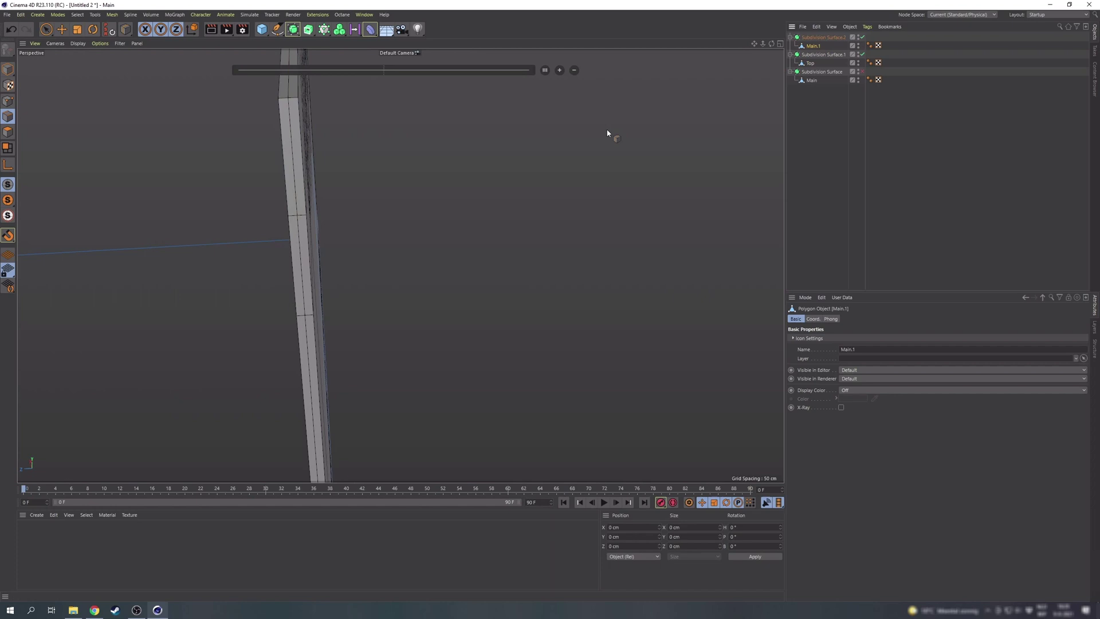
{"action": "left_click_drag", "start_coordinate": [609, 135], "coordinate": [596, 97], "text": "alt"}
{"action": "left_click_drag", "start_coordinate": [400, 266], "coordinate": [323, 313], "text": "alt"}
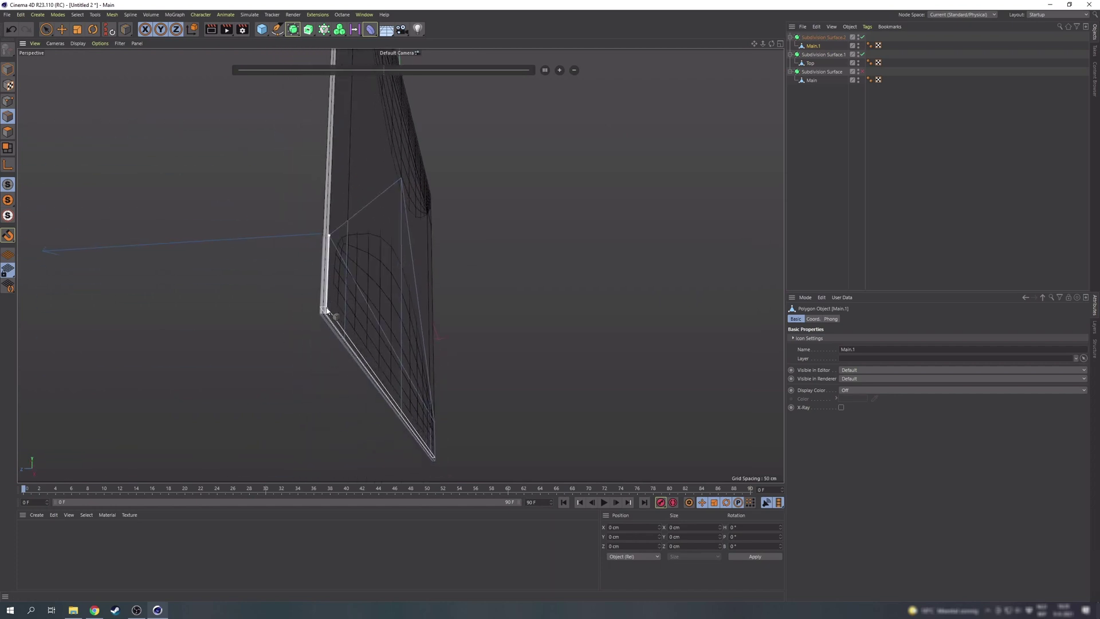
{"action": "left_click", "coordinate": [324, 312]}
{"action": "left_click", "coordinate": [545, 71]}
Leave the loop cut, turn Main's Subdivision Surface back on and clear the selection
{"action": "key", "text": "e"}
{"action": "left_click", "coordinate": [863, 71]}
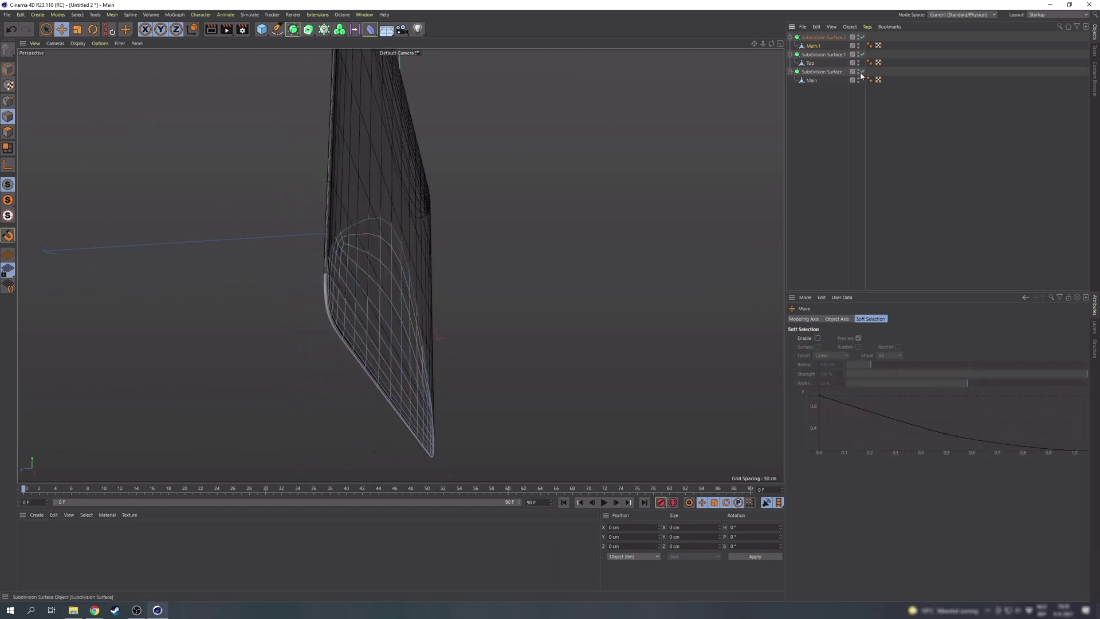
{"action": "left_click", "coordinate": [627, 159]}
{"action": "left_click_drag", "start_coordinate": [627, 162], "coordinate": [452, 264], "text": "alt"}
{"action": "scroll", "coordinate": [452, 264], "scroll_direction": "down", "scroll_amount": 1}
{"action": "middle_click_drag", "start_coordinate": [452, 264], "coordinate": [415, 282], "text": "alt"}
{"action": "left_click_drag", "start_coordinate": [415, 283], "coordinate": [487, 302], "text": "alt"}
{"action": "left_click", "coordinate": [814, 46]}
{"action": "left_click", "coordinate": [7, 70]}
{"action": "key", "text": "r"}
{"action": "key", "text": "ctrl+z"}
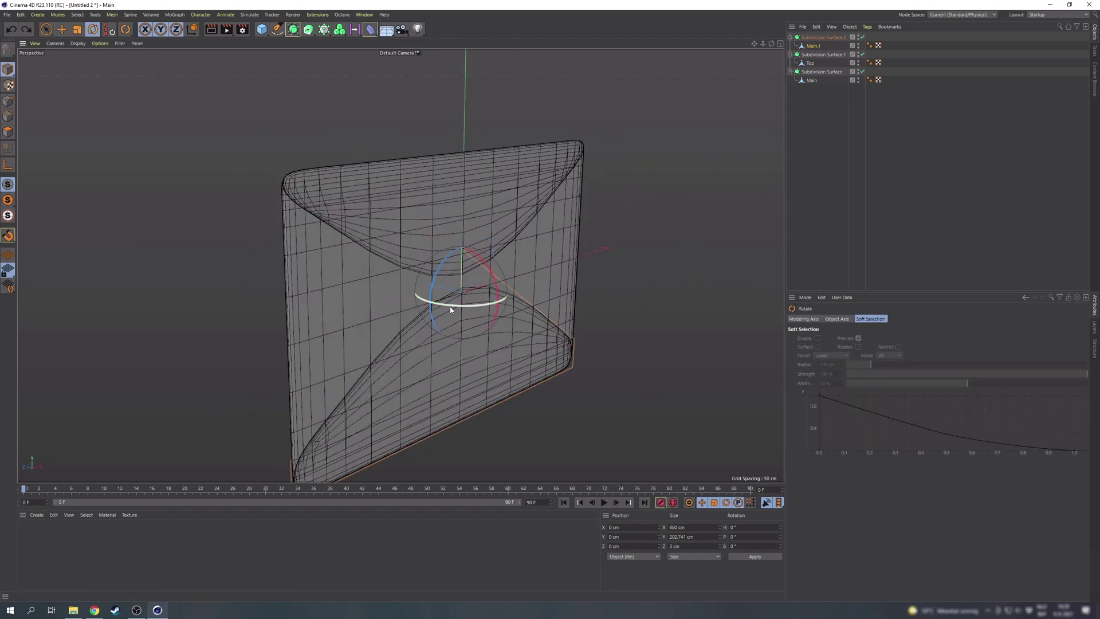
Hide Main and turn off the Subdivision Surface of Main.1
{"action": "double_click", "coordinate": [858, 71], "text": "alt"}
{"action": "left_click_drag", "start_coordinate": [605, 286], "coordinate": [514, 261], "text": "alt"}
{"action": "left_click", "coordinate": [812, 80]}
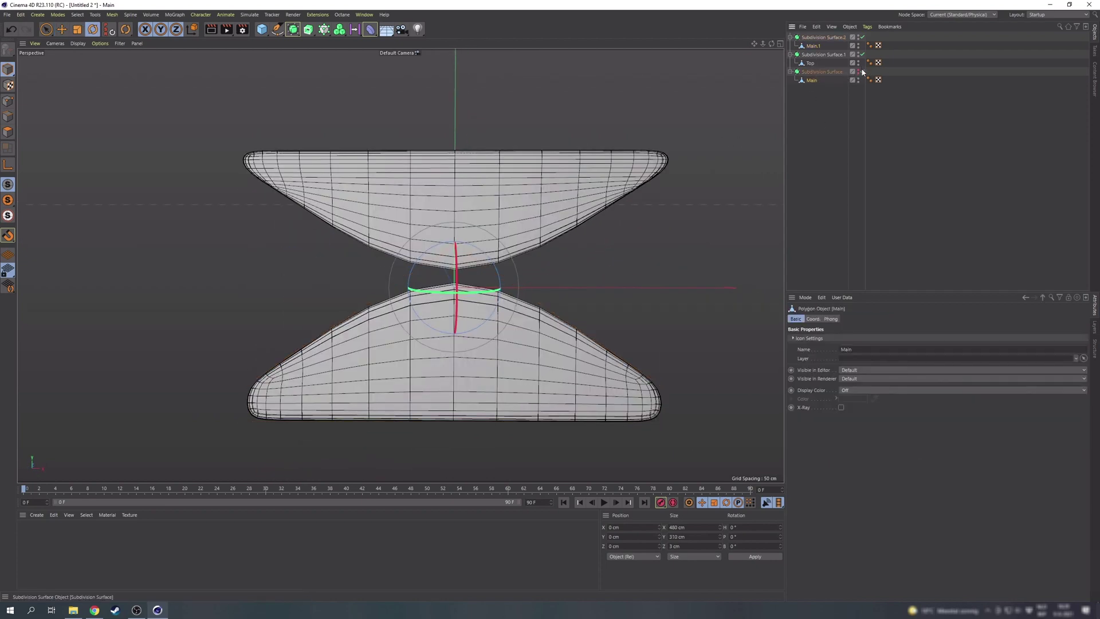
{"action": "left_click", "coordinate": [862, 71]}
{"action": "left_click", "coordinate": [814, 46]}
{"action": "left_click", "coordinate": [863, 37]}
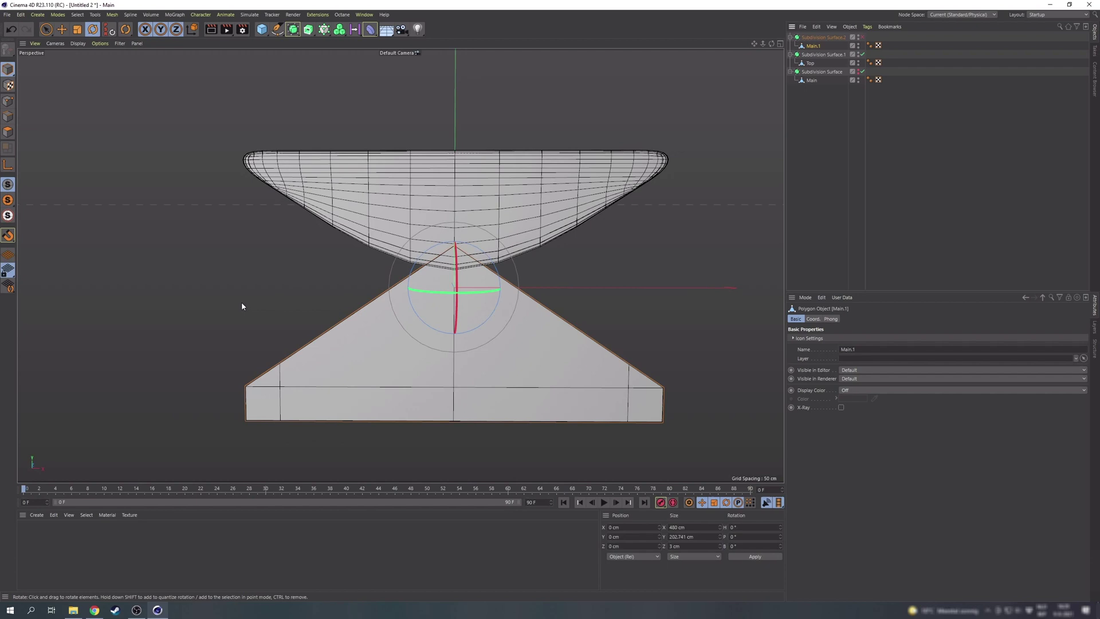
Bevel the vertical centre edge loop of Main.1 in Solid mode with a 20 cm offset
{"action": "left_click", "coordinate": [7, 117]}
{"action": "double_click", "coordinate": [455, 303]}
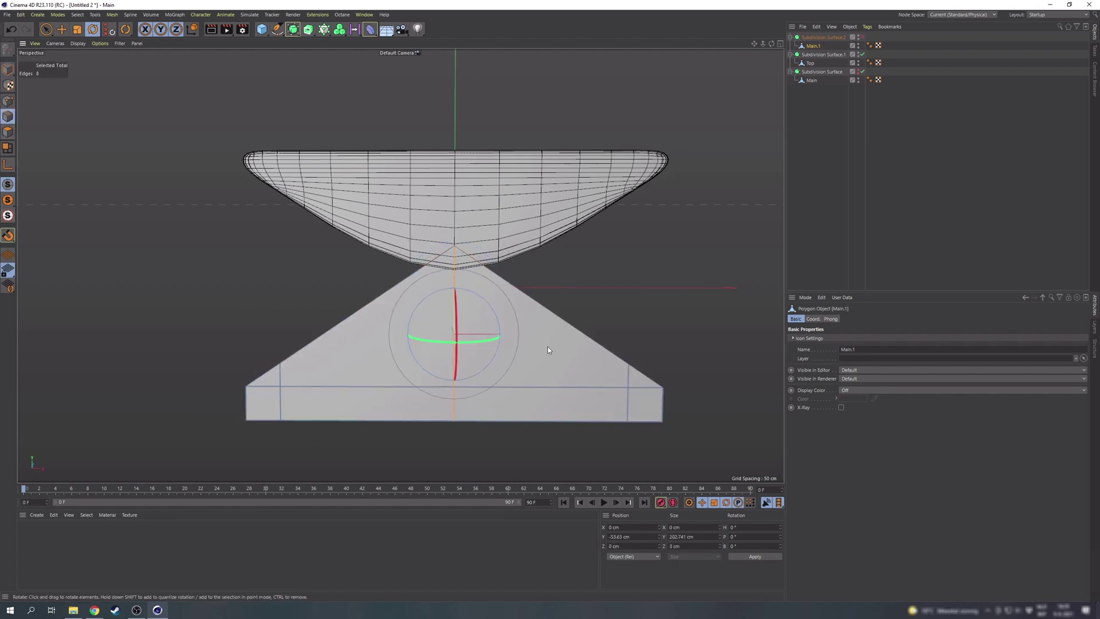
{"action": "key", "text": "m"}
{"action": "key", "text": "s"}
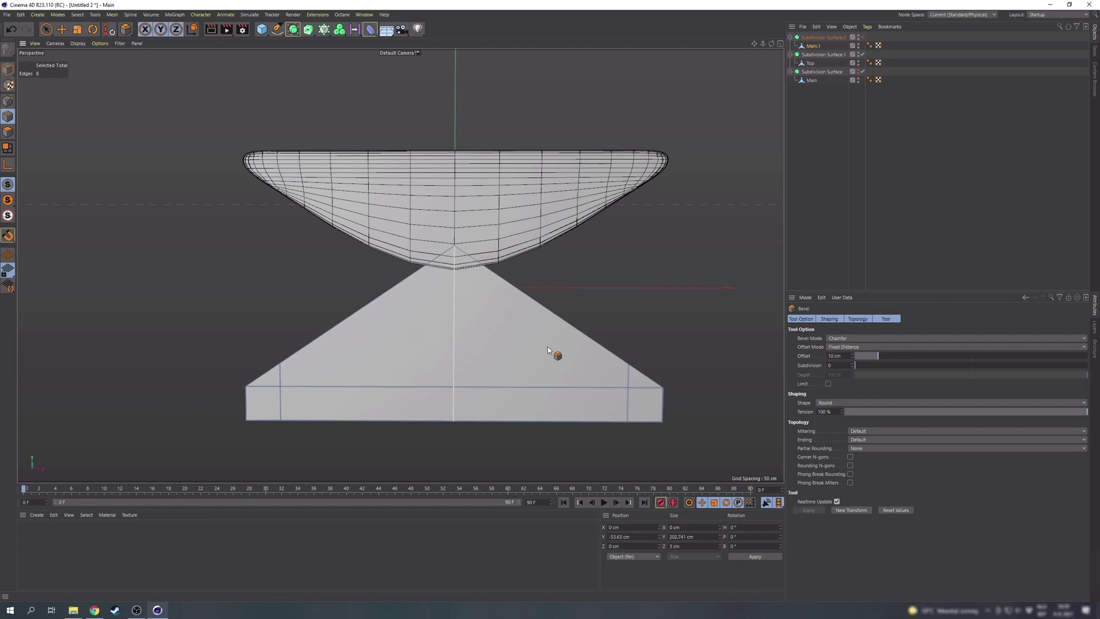
{"action": "left_click", "coordinate": [854, 339]}
{"action": "left_click", "coordinate": [850, 356]}
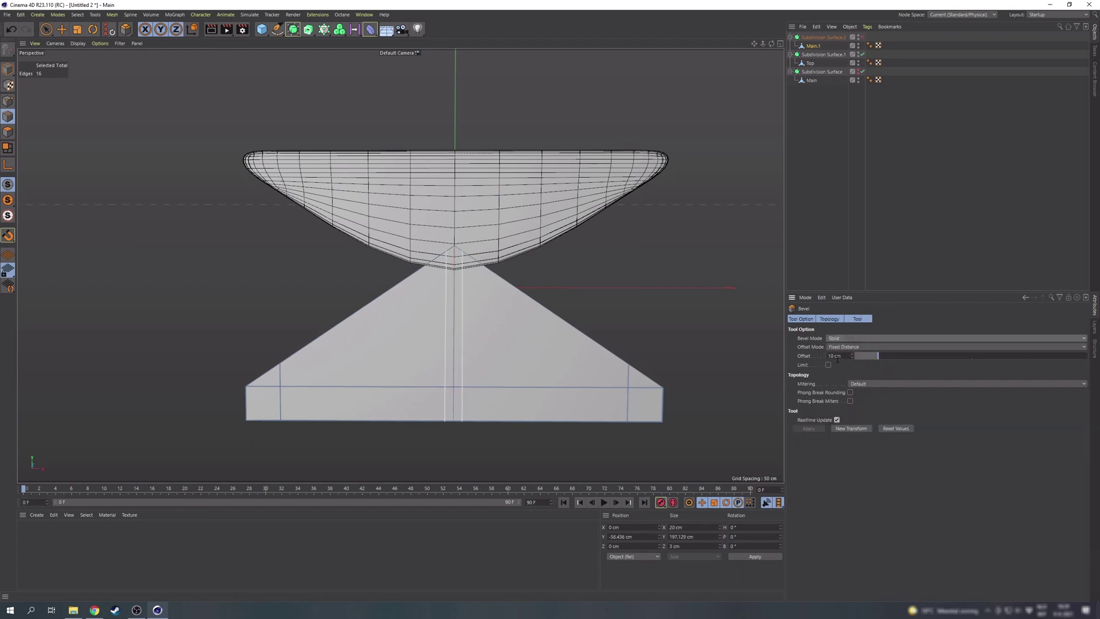
{"action": "key", "text": "ctrl+z"}
{"action": "left_click", "coordinate": [838, 357]}
{"action": "type", "text": "20"}
{"action": "key", "text": "Return"}
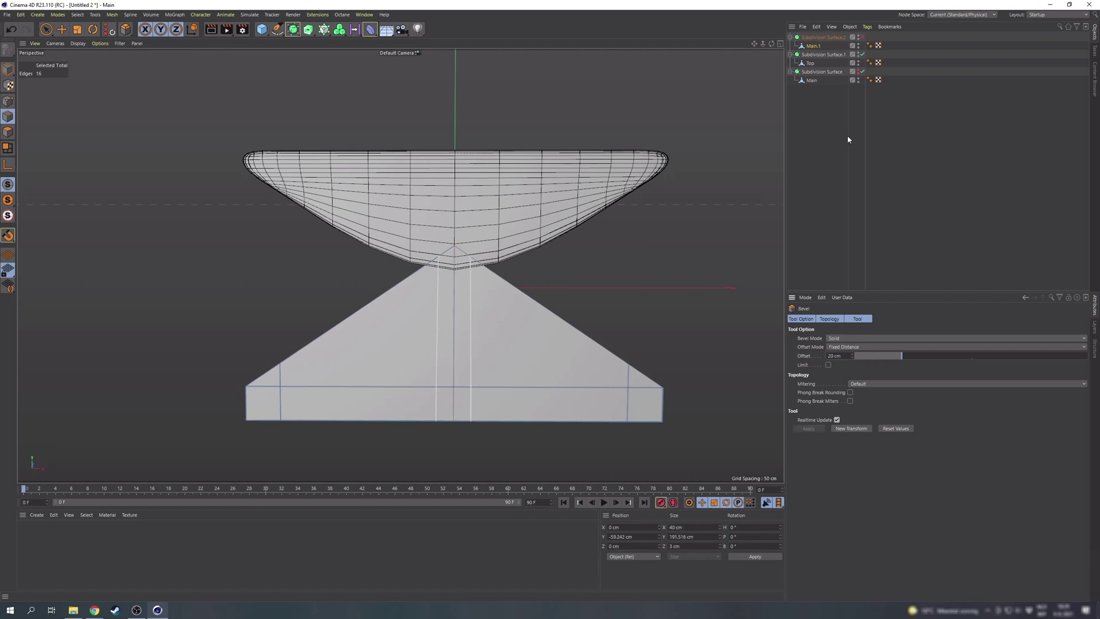
Turn off Top's Subdivision Surface and bevel Top's vertical centre edge loop in Solid mode with a 20 cm offset
{"action": "left_click", "coordinate": [862, 55]}
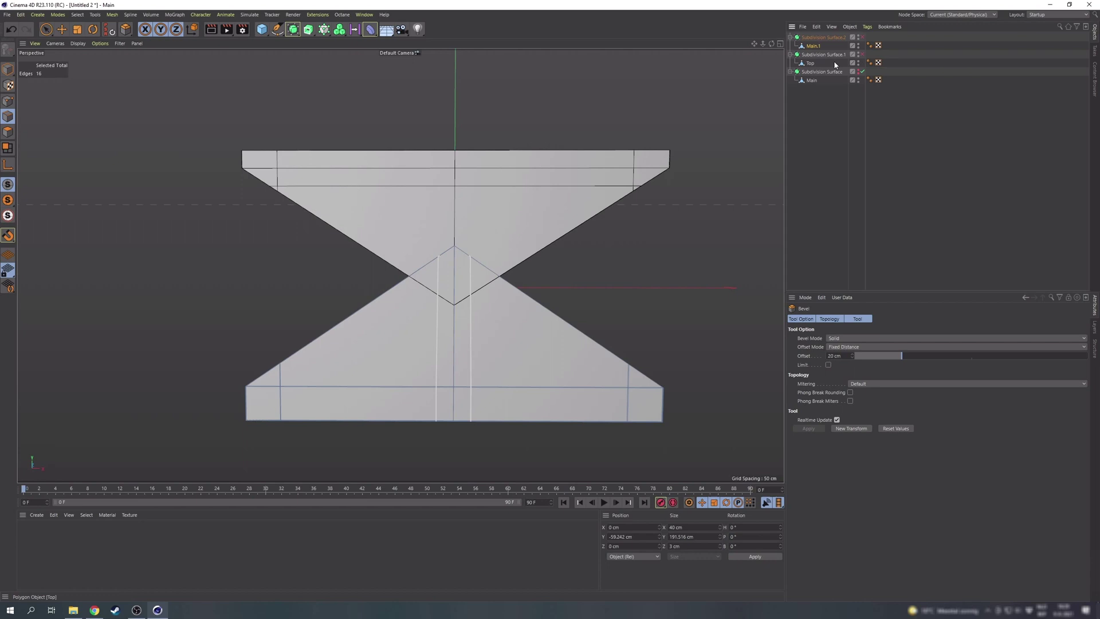
{"action": "left_click", "coordinate": [803, 64]}
{"action": "key", "text": "e"}
{"action": "double_click", "coordinate": [456, 197]}
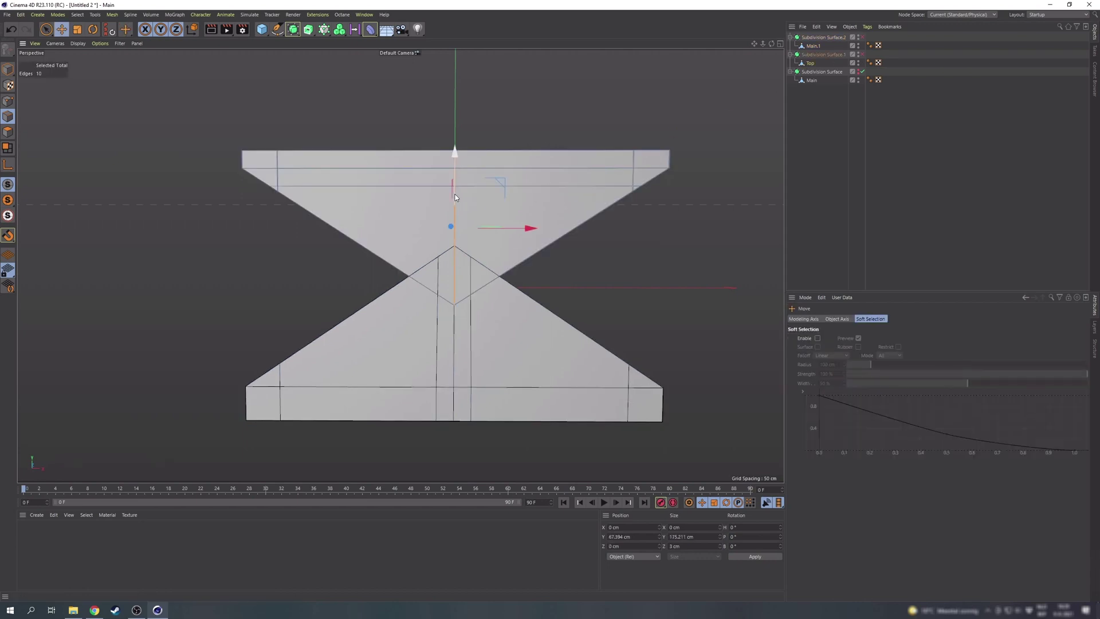
{"action": "key", "text": "m"}
{"action": "key", "text": "s"}
{"action": "left_click", "coordinate": [819, 427]}
Make Main visible again, turn the flaps' Subdivision Surfaces back on and clear the selection
{"action": "key", "text": "e"}
{"action": "left_click_drag", "start_coordinate": [498, 241], "coordinate": [538, 239], "text": "alt"}
{"action": "left_click", "coordinate": [860, 71]}
{"action": "left_click_drag", "start_coordinate": [863, 54], "coordinate": [863, 37]}
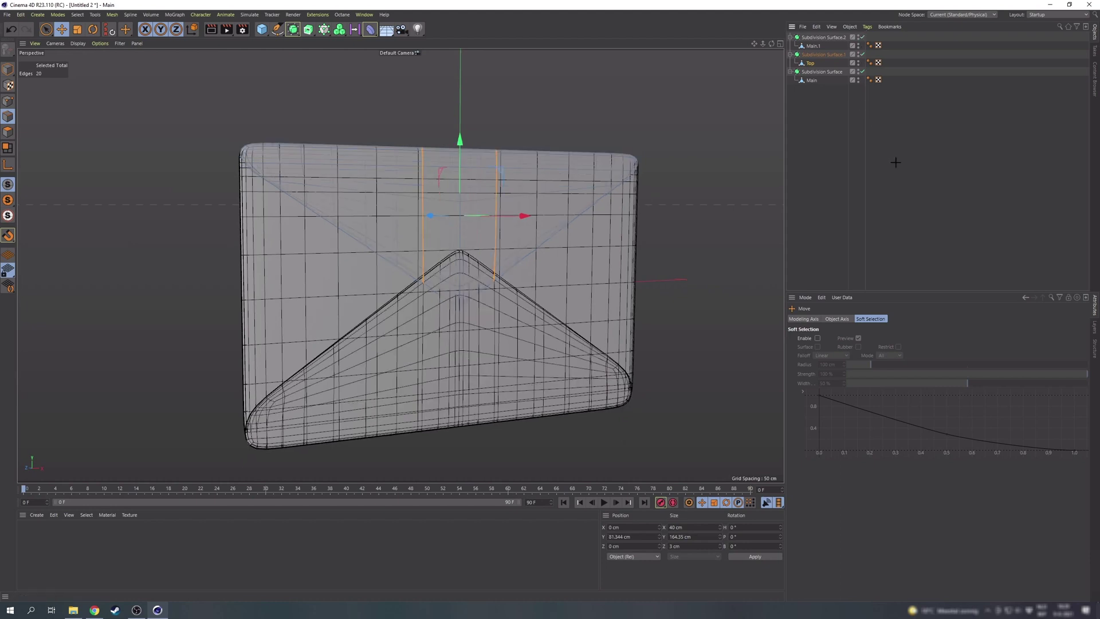
{"action": "left_click", "coordinate": [896, 161]}
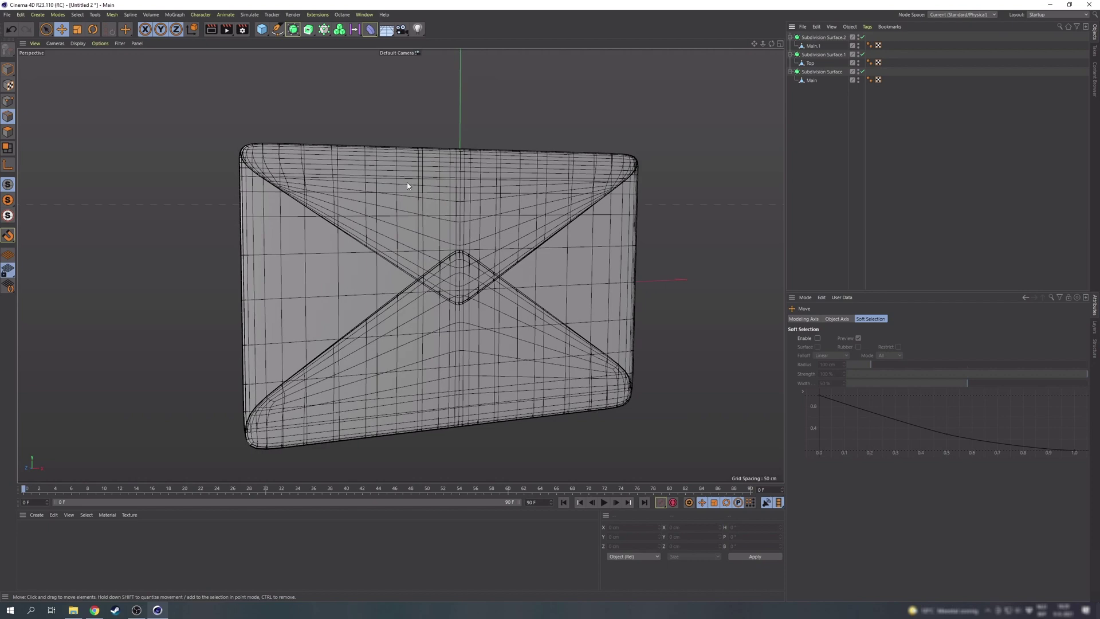
Turn off Top's Subdivision Surface and snap Top's axis to the middle of its upper front edge
{"action": "left_click", "coordinate": [7, 69]}
{"action": "left_click", "coordinate": [415, 195]}
{"action": "left_click_drag", "start_coordinate": [386, 176], "coordinate": [433, 189], "text": "alt"}
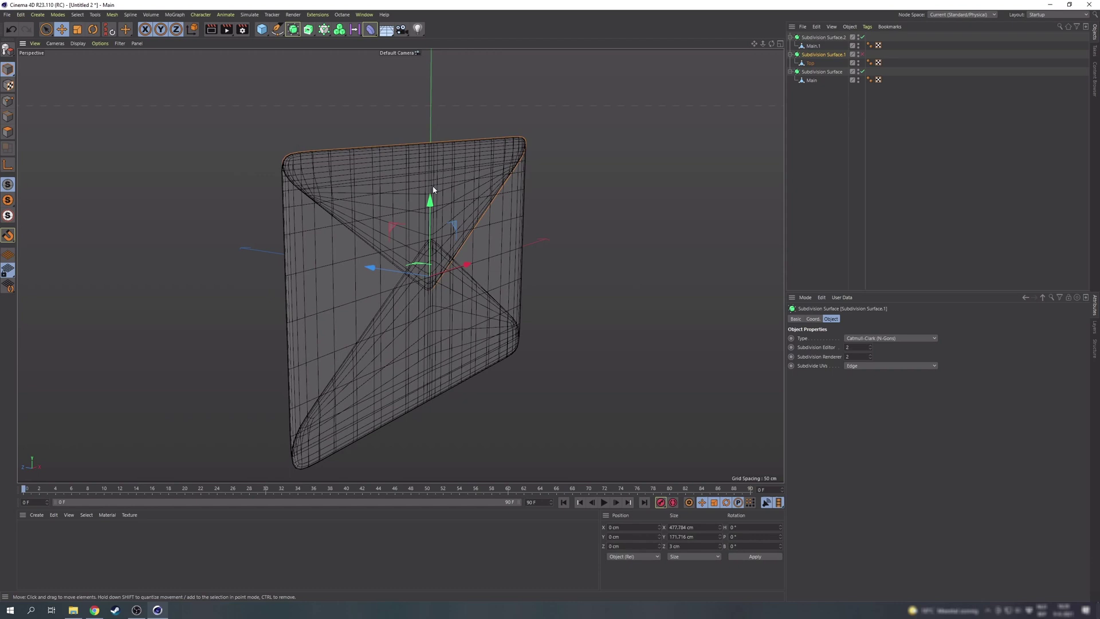
{"action": "key", "text": "q"}
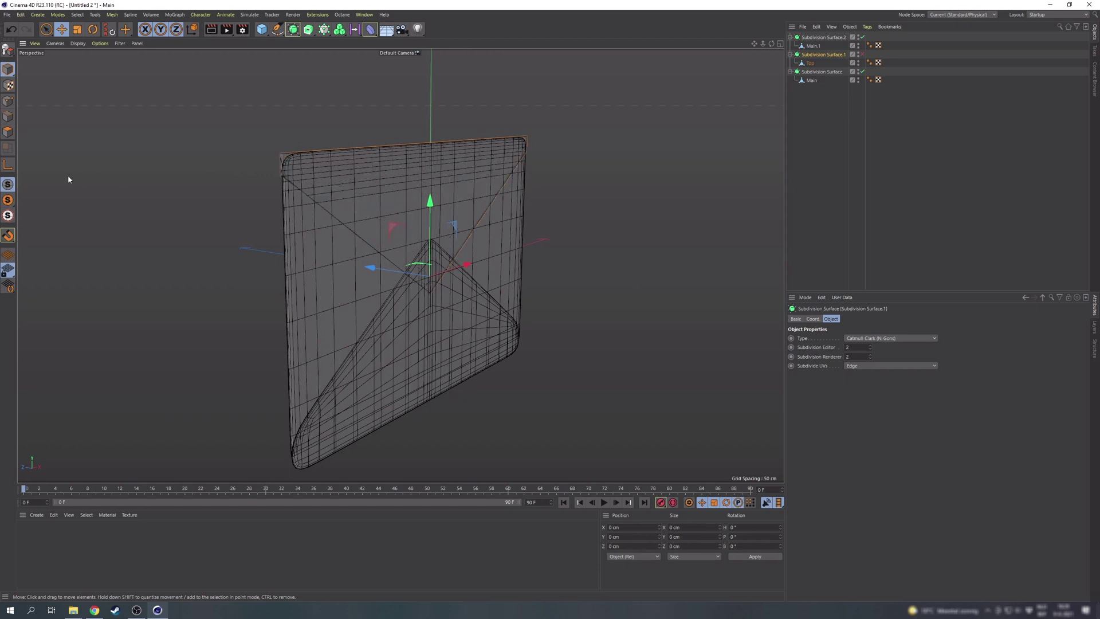
{"action": "key", "text": "l"}
{"action": "left_click", "coordinate": [802, 64]}
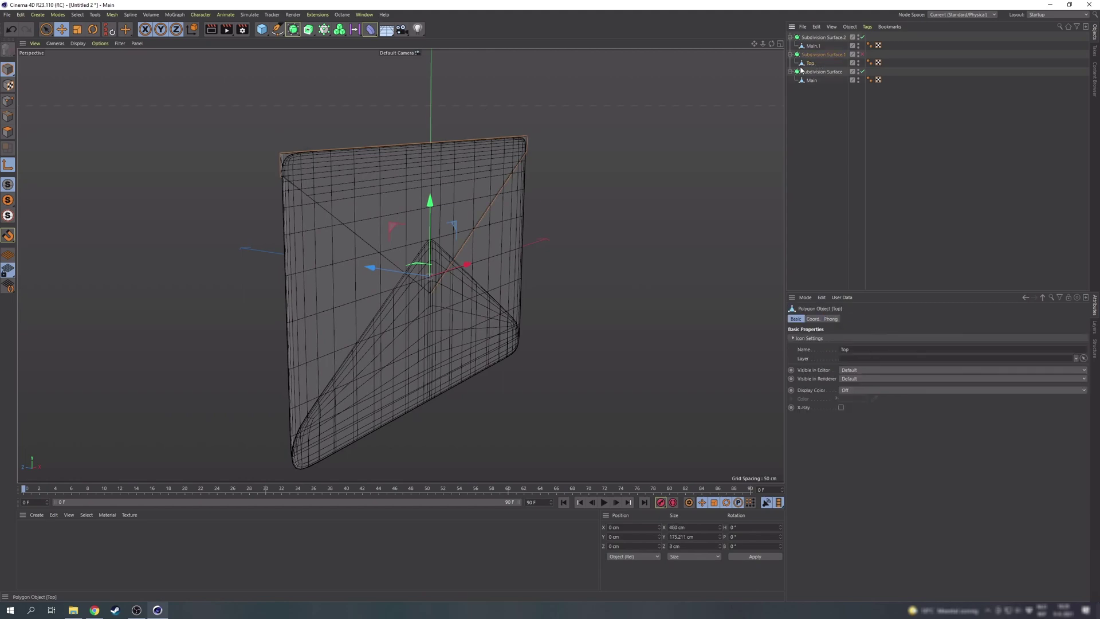
{"action": "left_click_drag", "start_coordinate": [430, 146], "coordinate": [417, 150], "text": "alt"}
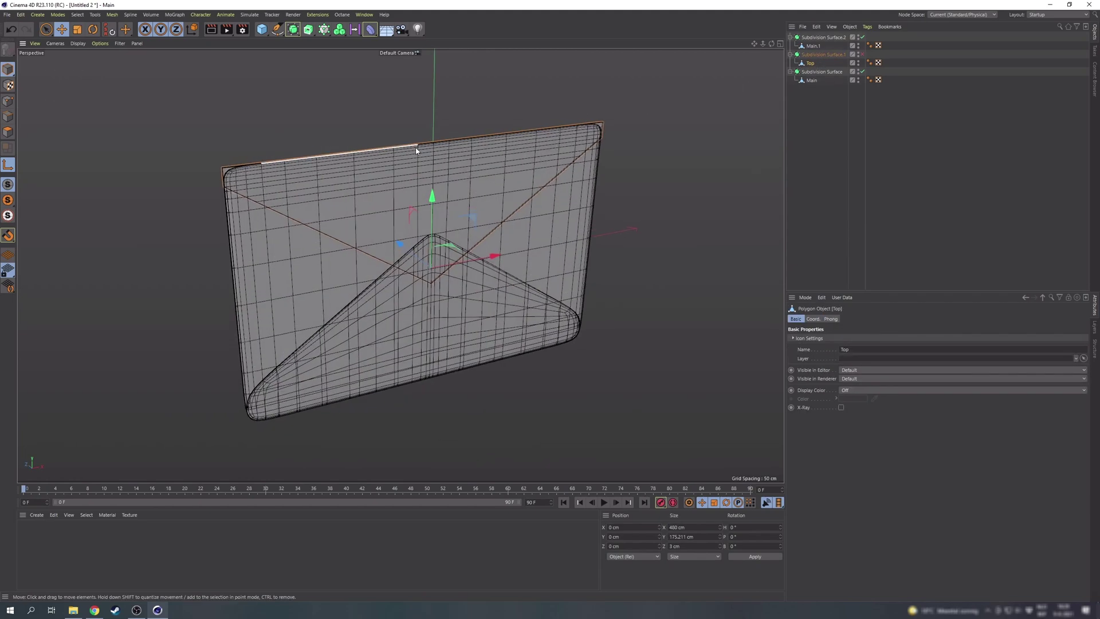
{"action": "left_click", "coordinate": [434, 142]}
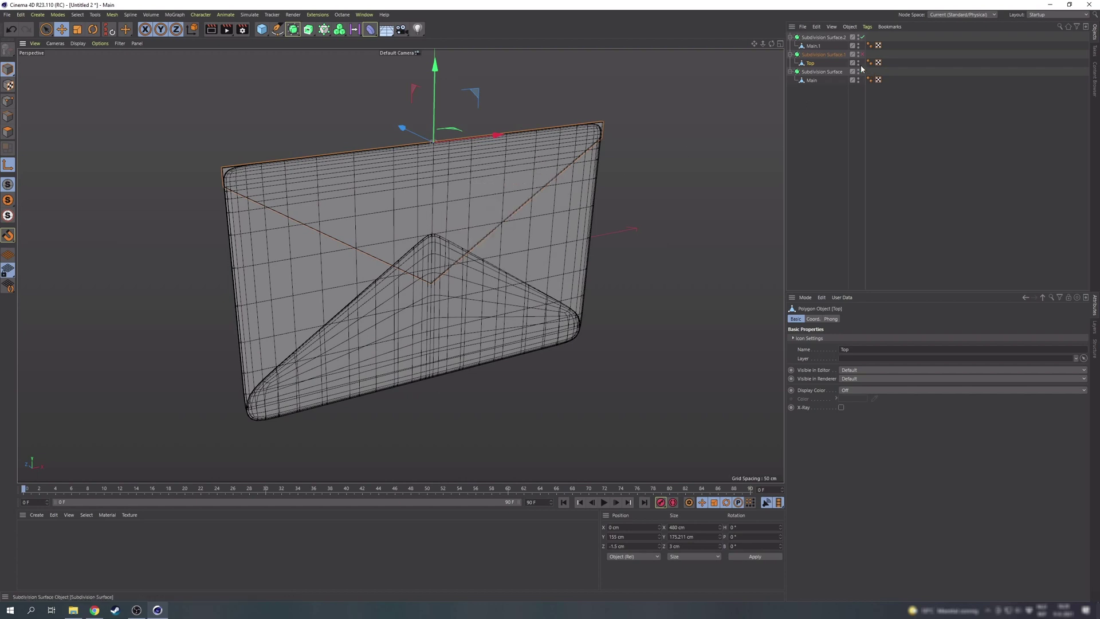
Rename Main.1 as Bottom and, with its smoothing off, snap its axis to the middle of its lower front edge
{"action": "double_click", "coordinate": [814, 46]}
{"action": "type", "text": "Bottom"}
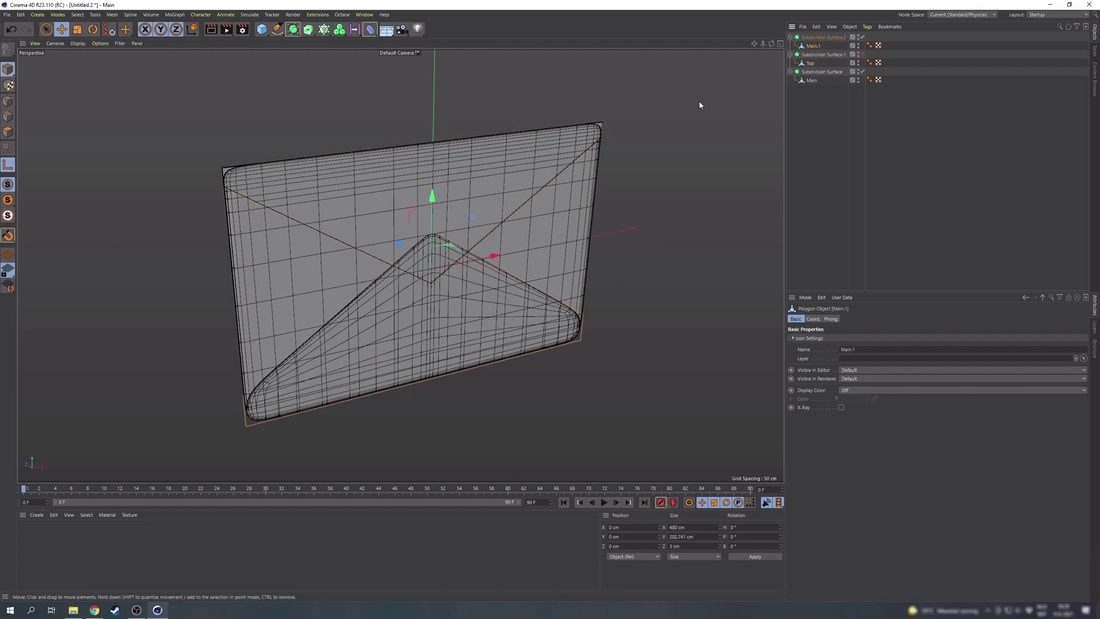
{"action": "key", "text": "Return"}
{"action": "key", "text": "q"}
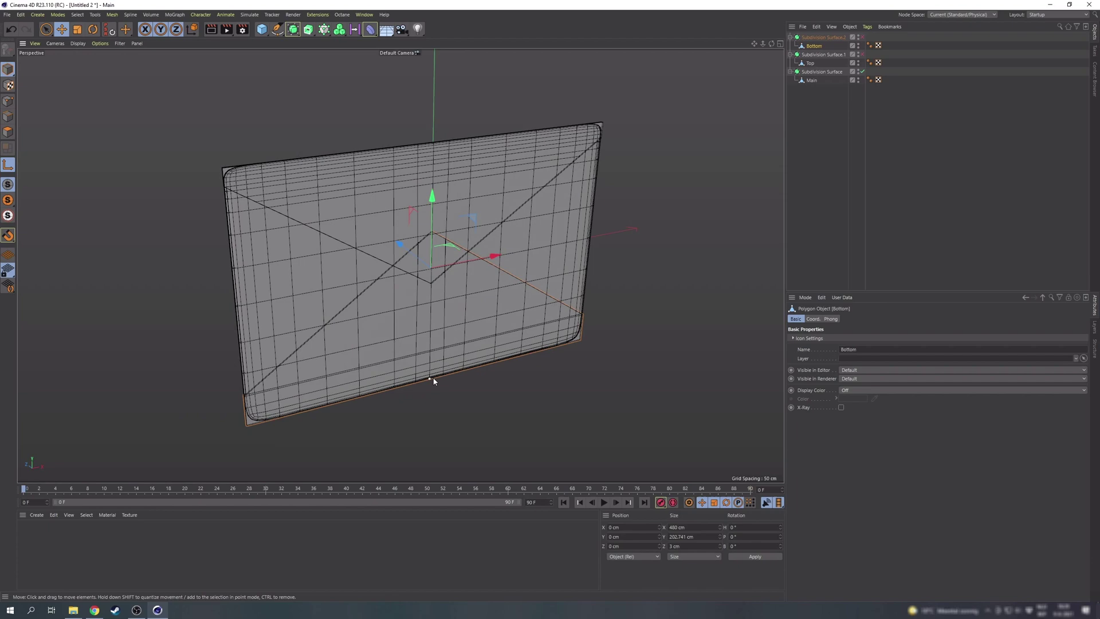
{"action": "left_click_drag", "start_coordinate": [435, 379], "coordinate": [511, 365], "text": "alt"}
{"action": "left_click", "coordinate": [431, 379]}
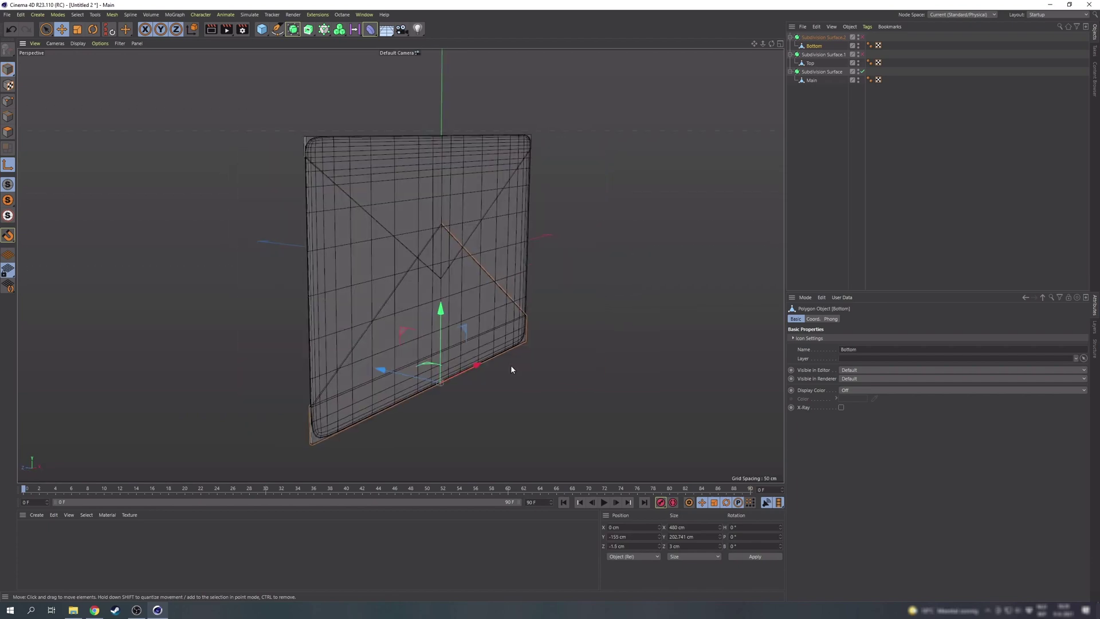
Take Bottom, Top and Main out of their Subdivision Surfaces and delete those three generators
{"action": "left_click_drag", "start_coordinate": [809, 66], "coordinate": [814, 86]}
{"action": "left_click", "coordinate": [821, 38], "text": "shift"}
{"action": "key", "text": "Delete"}
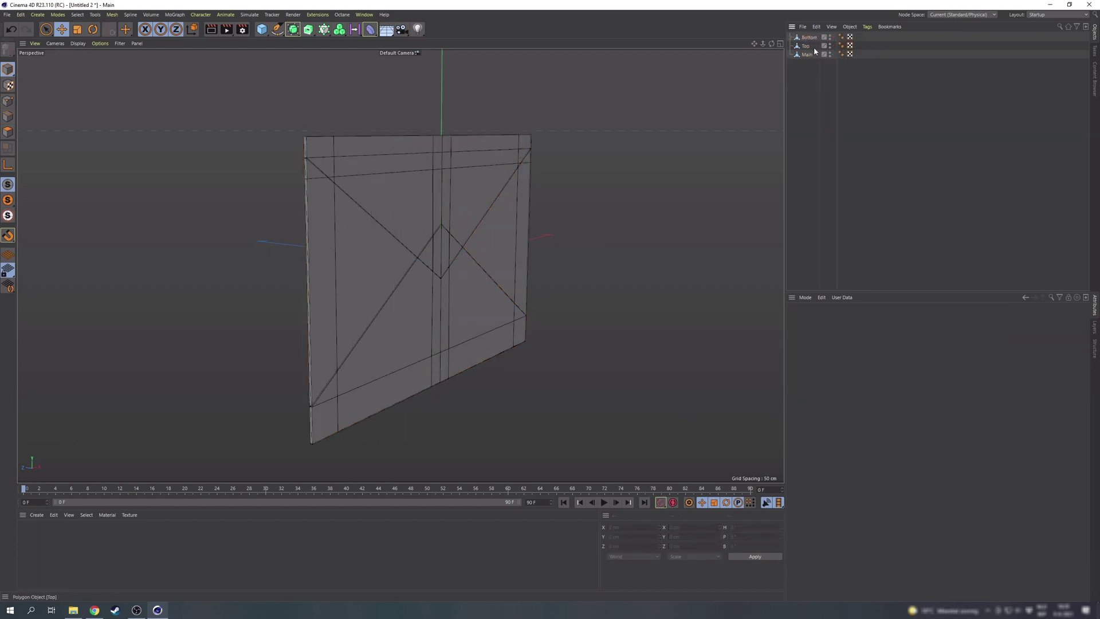
Put Main, Top and Bottom each under a new Subdivision Surface aligned to the object's axis
{"action": "left_click", "coordinate": [808, 56]}
{"action": "left_click", "coordinate": [292, 30], "text": "alt"}
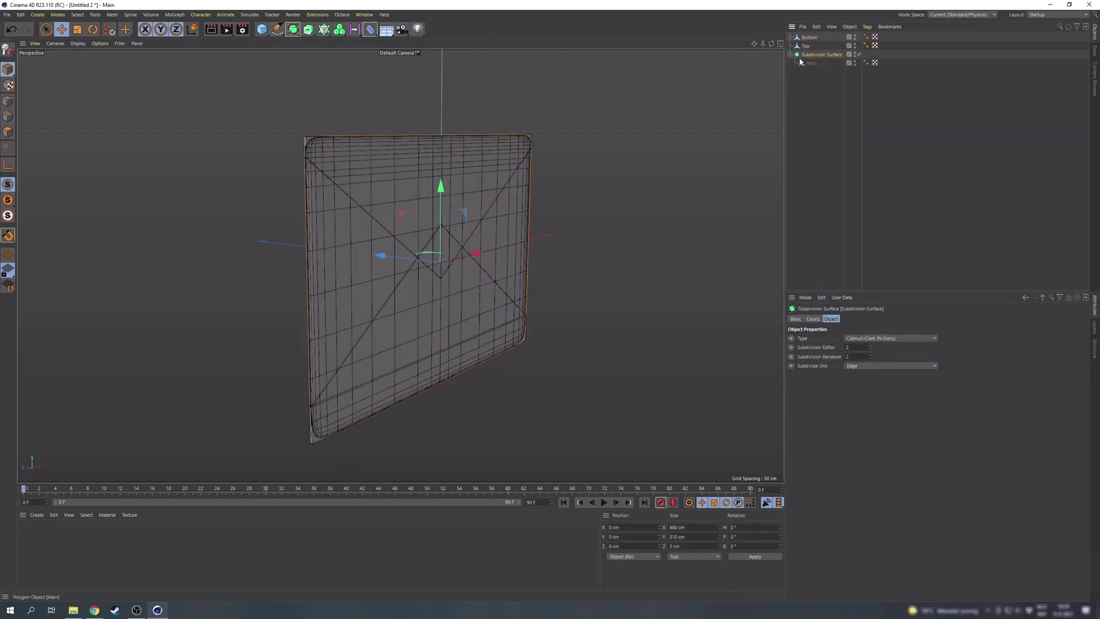
{"action": "left_click", "coordinate": [806, 46]}
{"action": "left_click", "coordinate": [292, 31], "text": "alt"}
{"action": "left_click", "coordinate": [809, 37]}
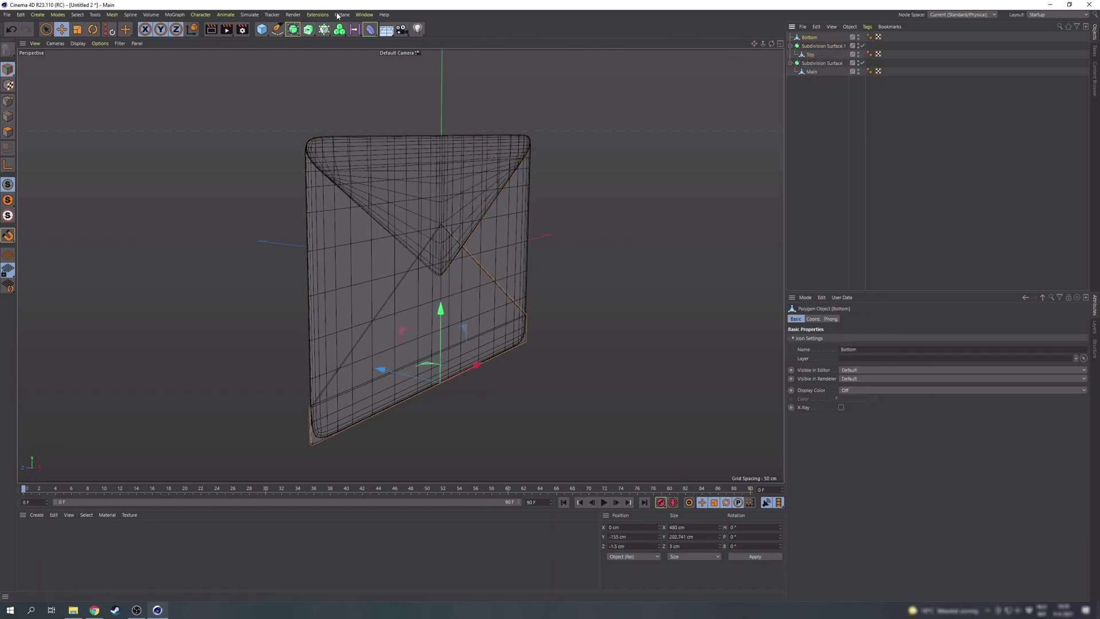
{"action": "left_click", "coordinate": [292, 30], "text": "alt"}
Rotate Top's Subdivision Surface slightly around its upper edge so the flap's tip tilts away from Main
{"action": "left_click_drag", "start_coordinate": [489, 184], "coordinate": [464, 131], "text": "alt"}
{"action": "left_click", "coordinate": [484, 183]}
{"action": "key", "text": "r"}
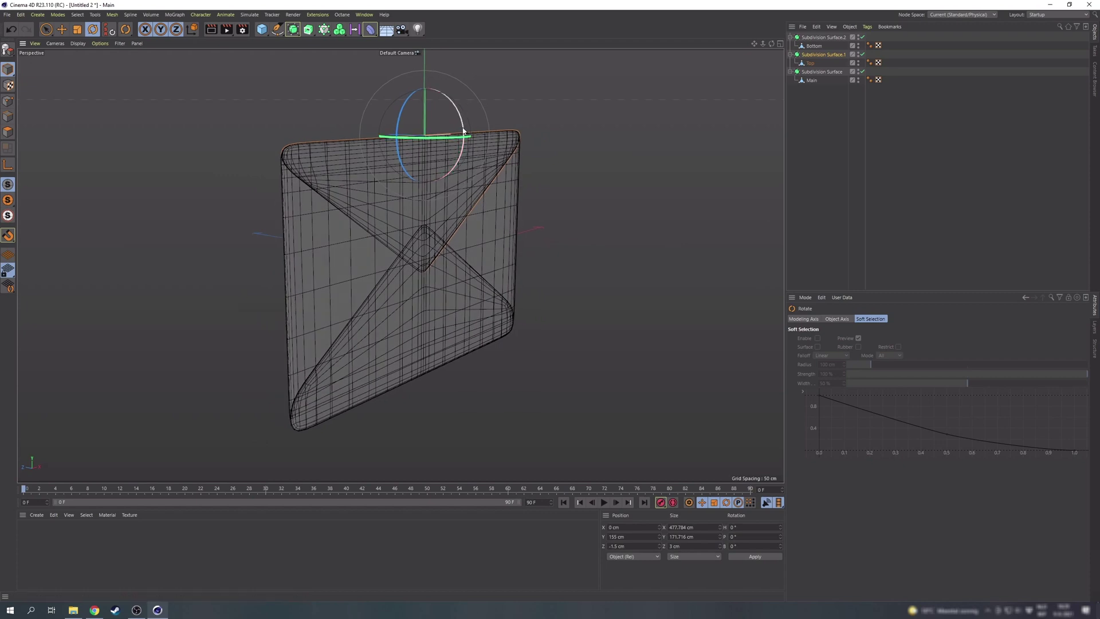
{"action": "left_click_drag", "start_coordinate": [464, 131], "coordinate": [461, 124]}
Tilt Bottom's Subdivision Surface outward about 2° around its lower edge and render the view
{"action": "left_click", "coordinate": [487, 294]}
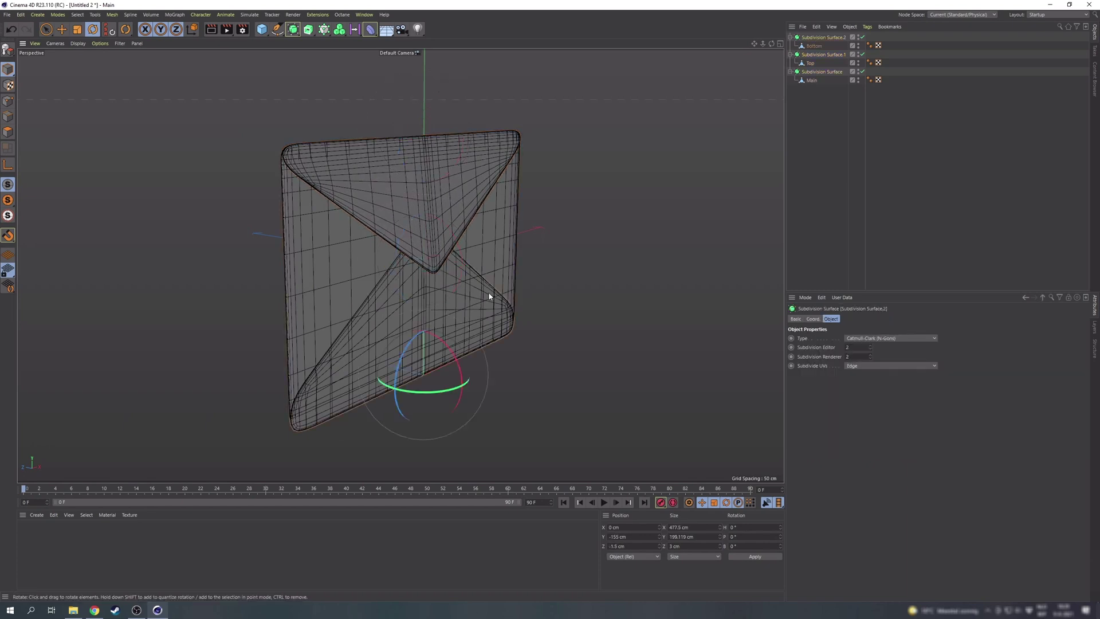
{"action": "left_click_drag", "start_coordinate": [443, 348], "coordinate": [448, 345]}
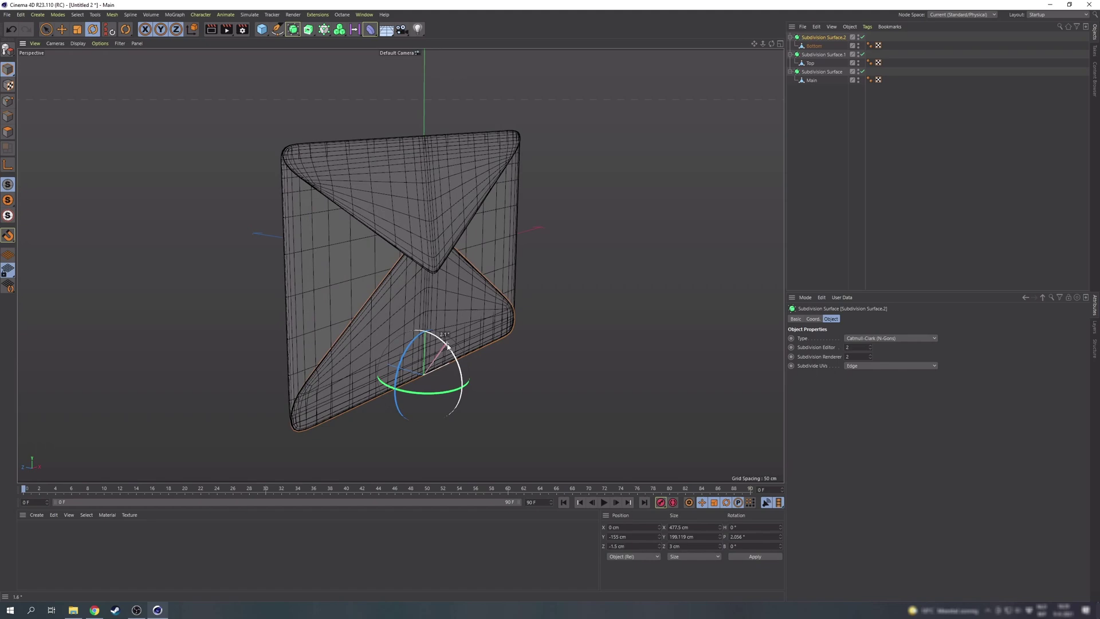
{"action": "left_click", "coordinate": [904, 188]}
{"action": "mouse_move", "coordinate": [434, 272]}
{"action": "left_mouse_down", "text": "alt"}
{"action": "mouse_move", "coordinate": [322, 243]}
{"action": "mouse_move", "coordinate": [489, 248]}
{"action": "mouse_move", "coordinate": [490, 264]}
{"action": "mouse_move", "coordinate": [368, 256]}
{"action": "mouse_move", "coordinate": [378, 257]}
{"action": "left_mouse_up", "text": "alt"}
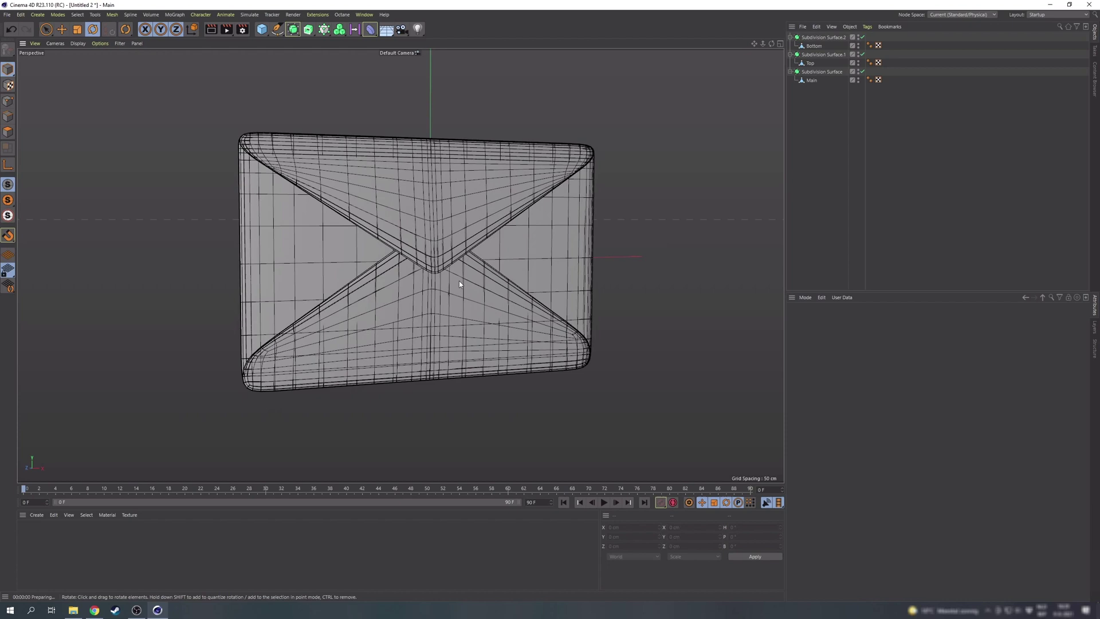
{"action": "key", "text": "ctrl+r"}
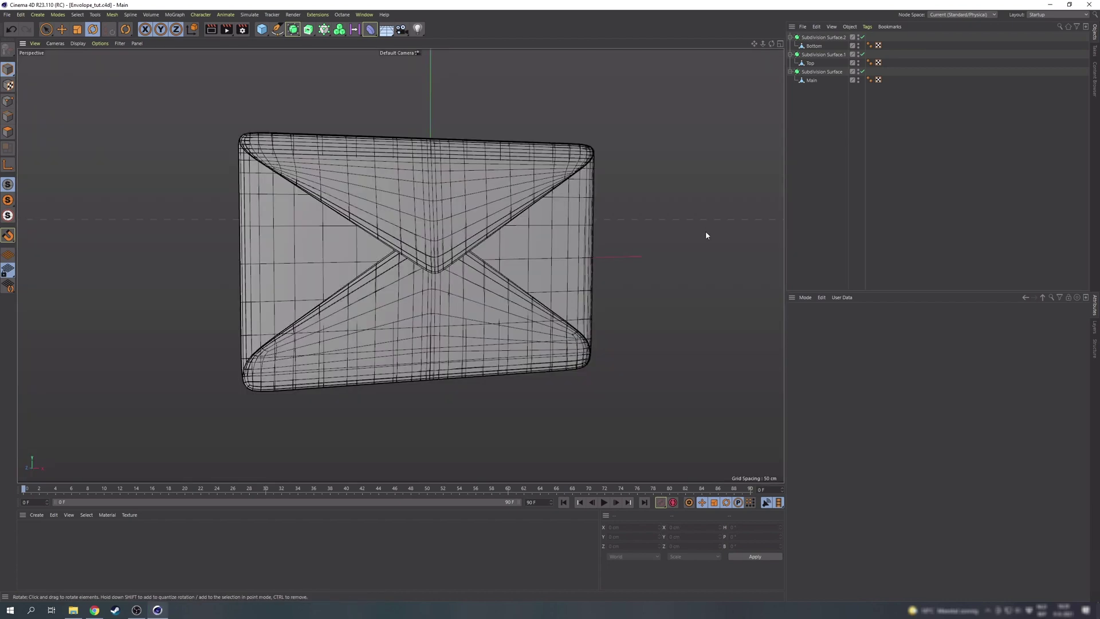
Switch to polygon mode on the Main object
{"action": "left_click", "coordinate": [812, 81]}
{"action": "left_click", "coordinate": [8, 132]}
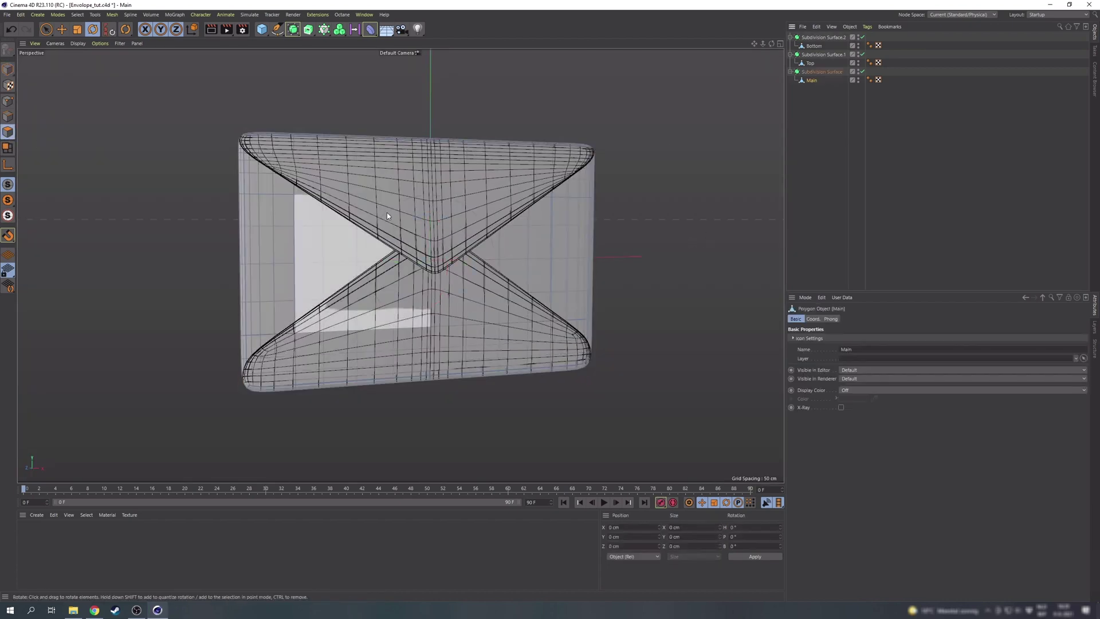
{"action": "left_click_drag", "start_coordinate": [387, 213], "coordinate": [433, 232]}
{"action": "key", "text": "ctrl+z"}
{"action": "key", "text": "ctrl+z"}
Select Main's four large central polygons on the front and back and scale them outward along Z
{"action": "left_click", "coordinate": [349, 247]}
{"action": "left_click", "coordinate": [458, 232], "text": "shift"}
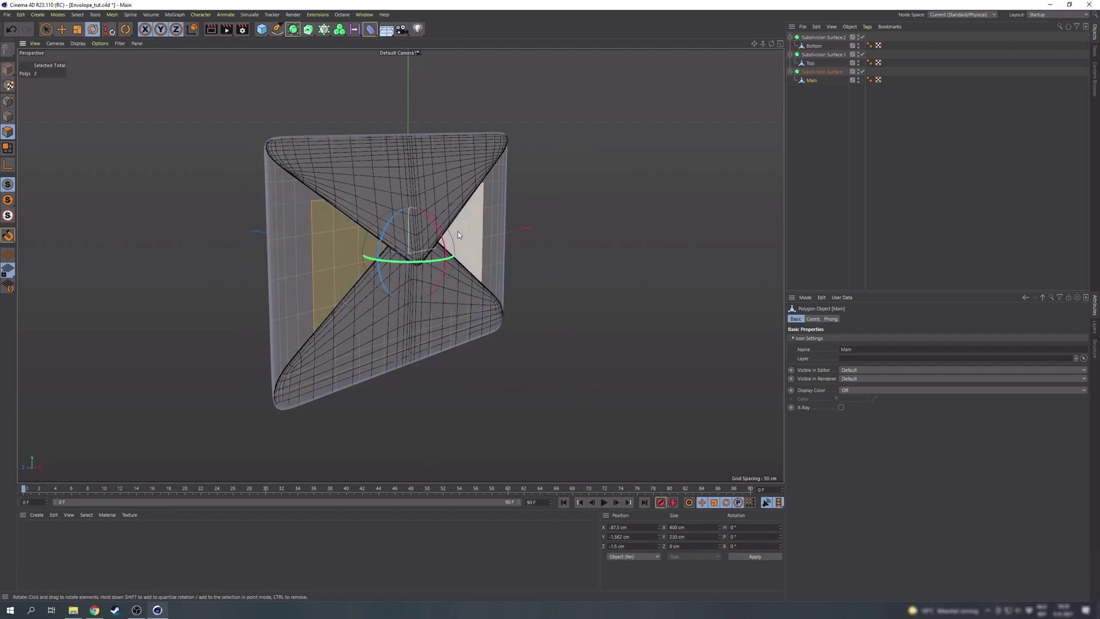
{"action": "key", "text": "e"}
{"action": "left_click_drag", "start_coordinate": [356, 246], "coordinate": [387, 244], "text": "alt"}
{"action": "left_click", "coordinate": [295, 236], "text": "shift"}
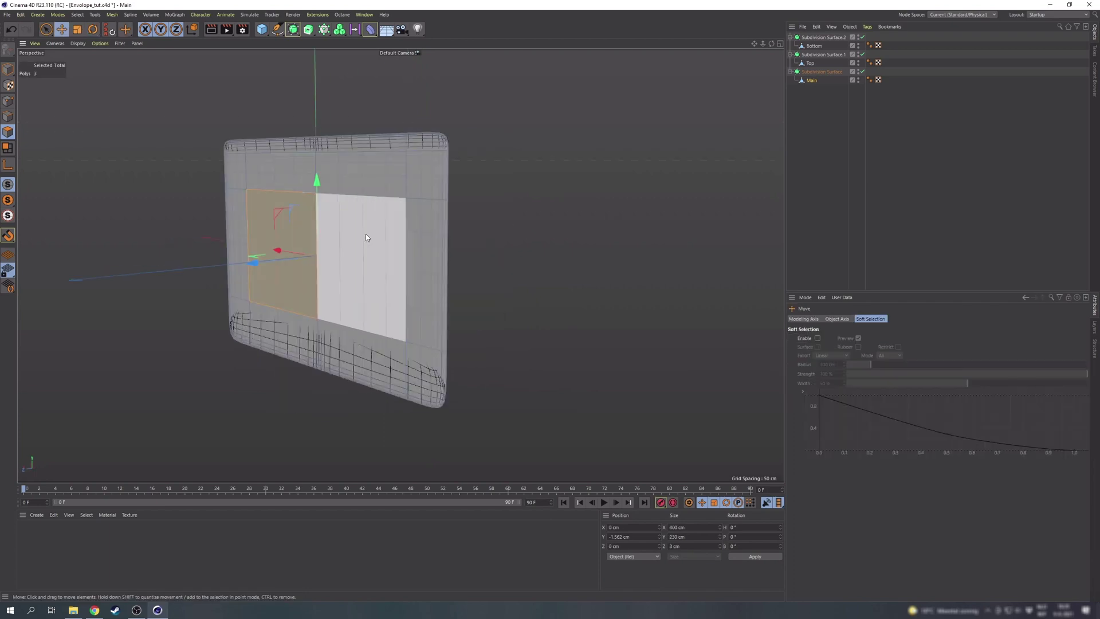
{"action": "left_click", "coordinate": [369, 238], "text": "shift"}
{"action": "key", "text": "t"}
{"action": "left_click_drag", "start_coordinate": [251, 268], "coordinate": [110, 281]}
Select Main's four back polygons directly above and below the large central ones and move them slightly outward along Z
{"action": "left_click", "coordinate": [305, 332]}
{"action": "left_click", "coordinate": [352, 337], "text": "shift"}
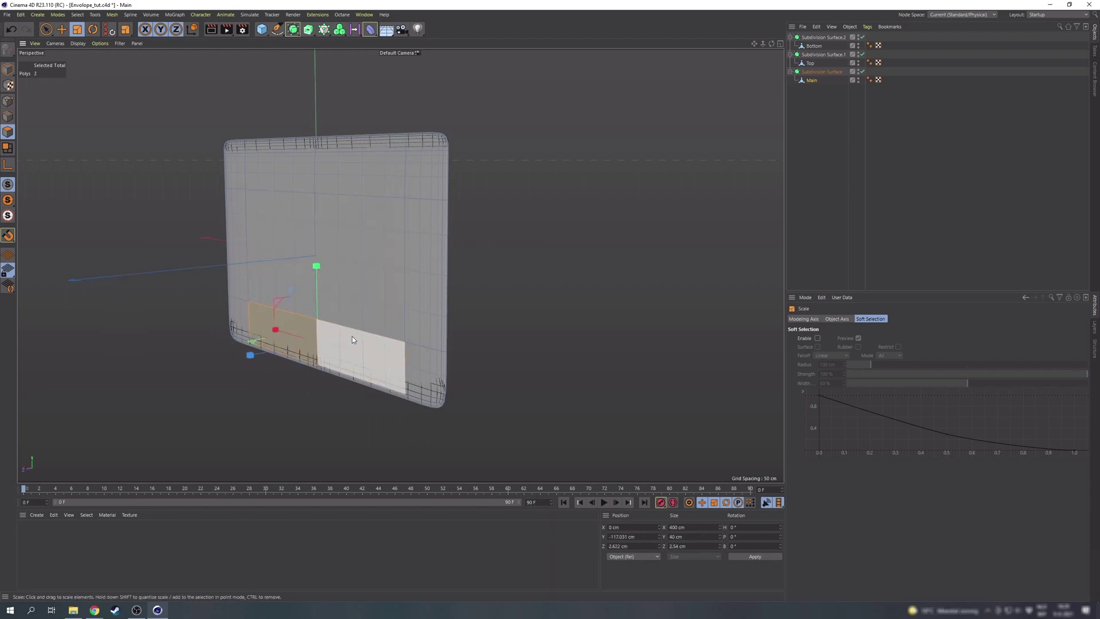
{"action": "left_click", "coordinate": [294, 180], "text": "shift"}
{"action": "left_click", "coordinate": [337, 181], "text": "shift"}
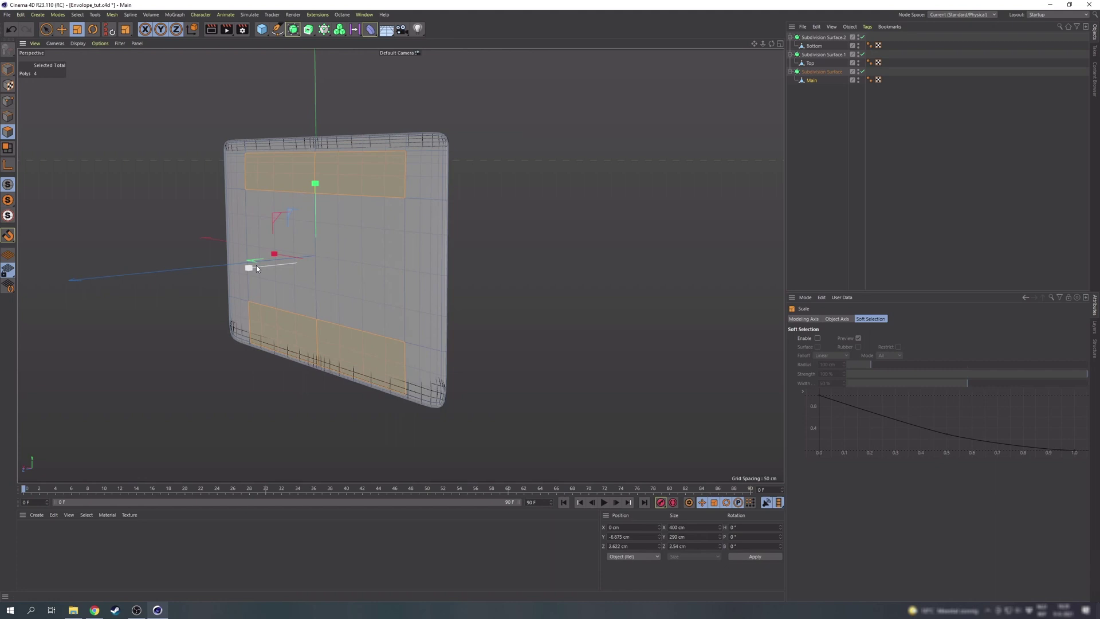
{"action": "key", "text": "e"}
{"action": "left_click_drag", "start_coordinate": [252, 267], "coordinate": [248, 268]}
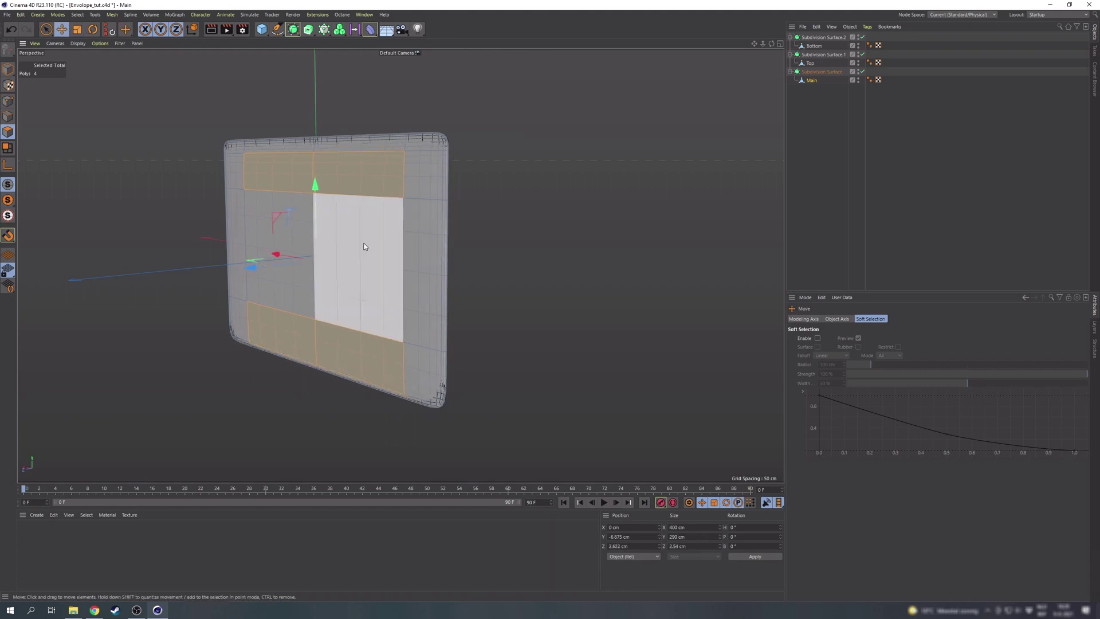
{"action": "left_click", "coordinate": [473, 220]}
In point mode on Top, select the flap's inner central points and move them slightly along Z to shape its surface
{"action": "left_click_drag", "start_coordinate": [400, 215], "coordinate": [249, 207], "text": "alt"}
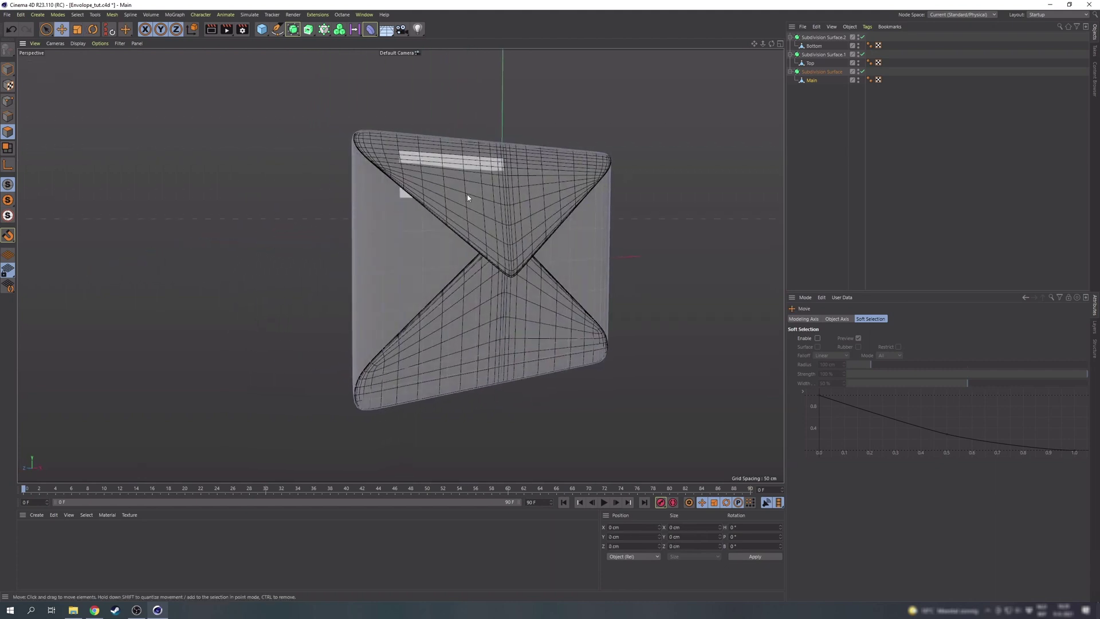
{"action": "middle_click_drag", "start_coordinate": [470, 196], "coordinate": [386, 184], "text": "alt"}
{"action": "left_click", "coordinate": [810, 64]}
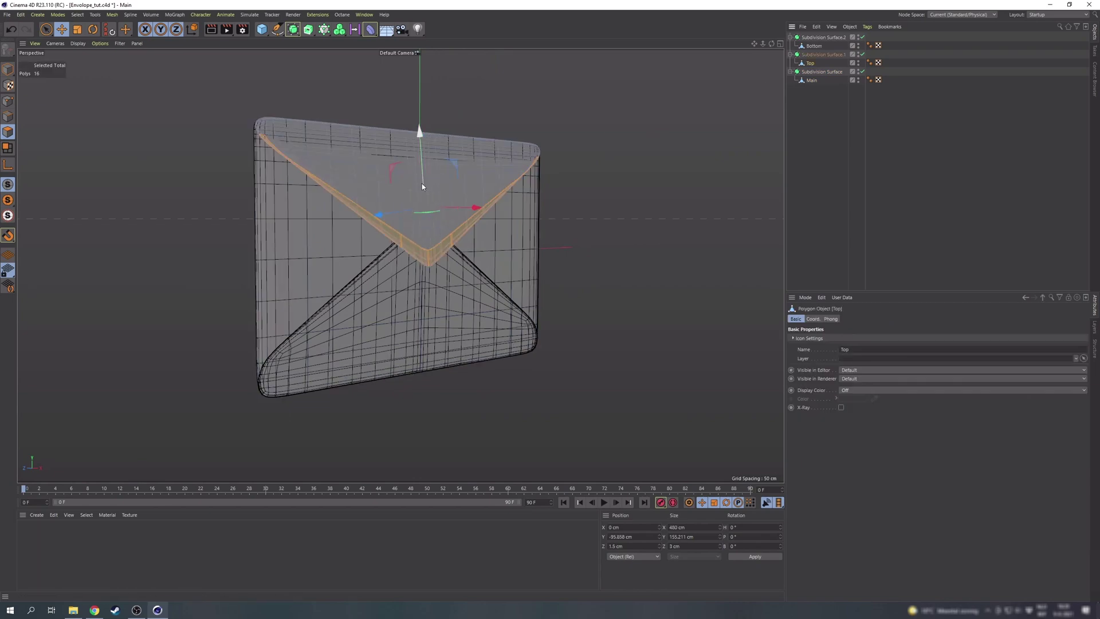
{"action": "left_click", "coordinate": [7, 101]}
{"action": "right_click_drag", "start_coordinate": [401, 174], "coordinate": [428, 189], "text": "alt"}
{"action": "left_click_drag", "start_coordinate": [428, 188], "coordinate": [418, 187], "text": "alt"}
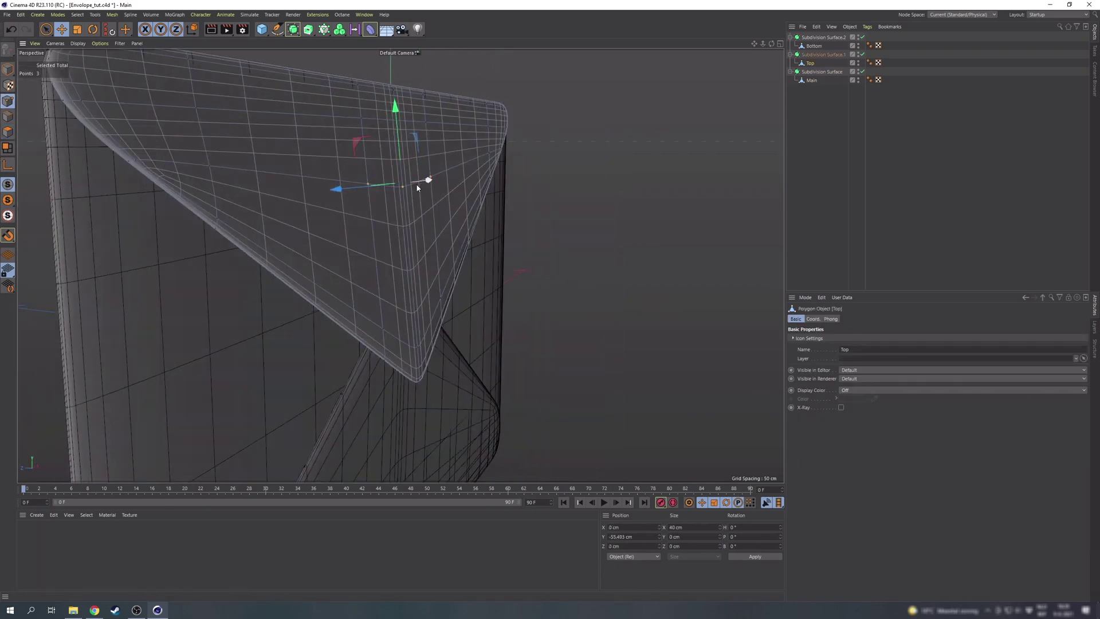
{"action": "left_click_drag", "start_coordinate": [350, 185], "coordinate": [357, 184]}
{"action": "key", "text": "space"}
{"action": "left_click_drag", "start_coordinate": [361, 119], "coordinate": [428, 121]}
{"action": "key", "text": "space"}
{"action": "left_click_drag", "start_coordinate": [332, 146], "coordinate": [363, 129], "text": "alt"}
{"action": "left_click", "coordinate": [822, 138]}
On the Bottom object, select the two center points just above the flap's lower edge
{"action": "right_click_drag", "start_coordinate": [516, 227], "coordinate": [440, 218], "text": "alt"}
{"action": "left_click_drag", "start_coordinate": [440, 217], "coordinate": [430, 246], "text": "alt"}
{"action": "left_click", "coordinate": [485, 317]}
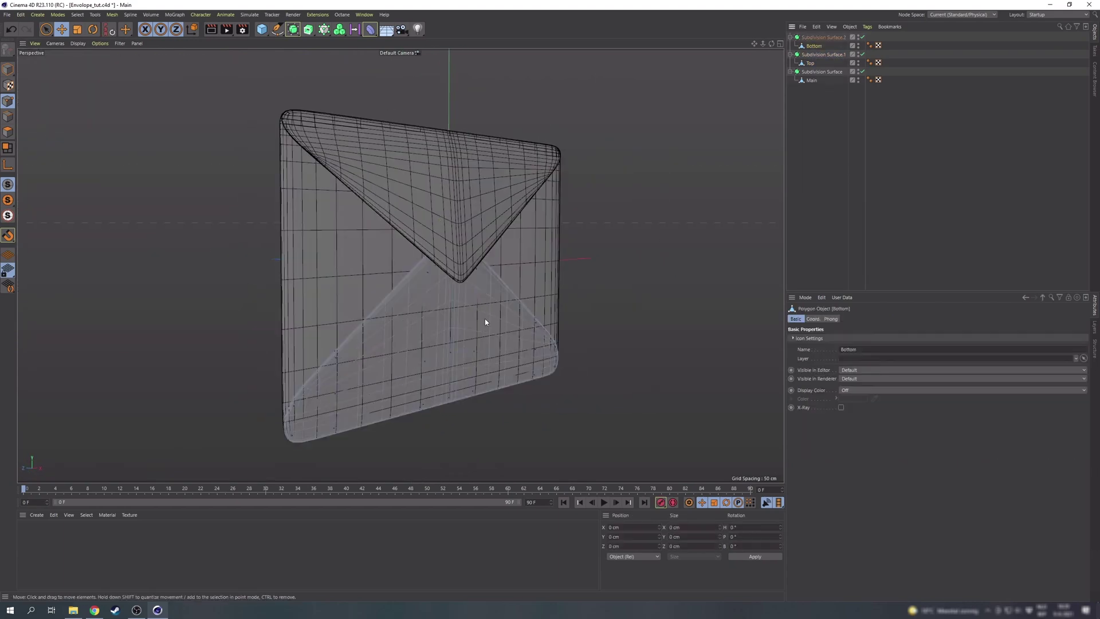
{"action": "key", "text": "space"}
{"action": "left_click", "coordinate": [451, 373]}
{"action": "left_click", "coordinate": [454, 348]}
{"action": "key", "text": "space"}
{"action": "middle_click", "coordinate": [414, 370]}
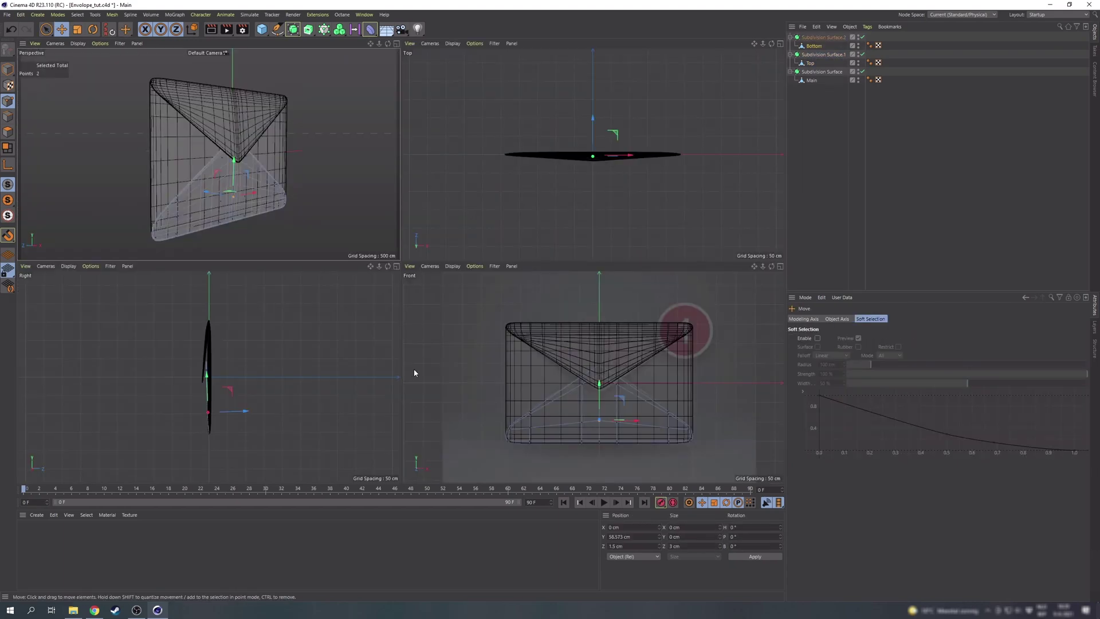
{"action": "middle_click", "coordinate": [384, 255]}
Select Bottom's front points spanning 400 cm across its lower part, render the view to check the envelope, and clear the selection
{"action": "key", "text": "space"}
{"action": "mouse_move", "coordinate": [477, 351]}
{"action": "left_mouse_down"}
{"action": "mouse_move", "coordinate": [422, 363]}
{"action": "mouse_move", "coordinate": [400, 344]}
{"action": "left_mouse_up"}
{"action": "key", "text": "space"}
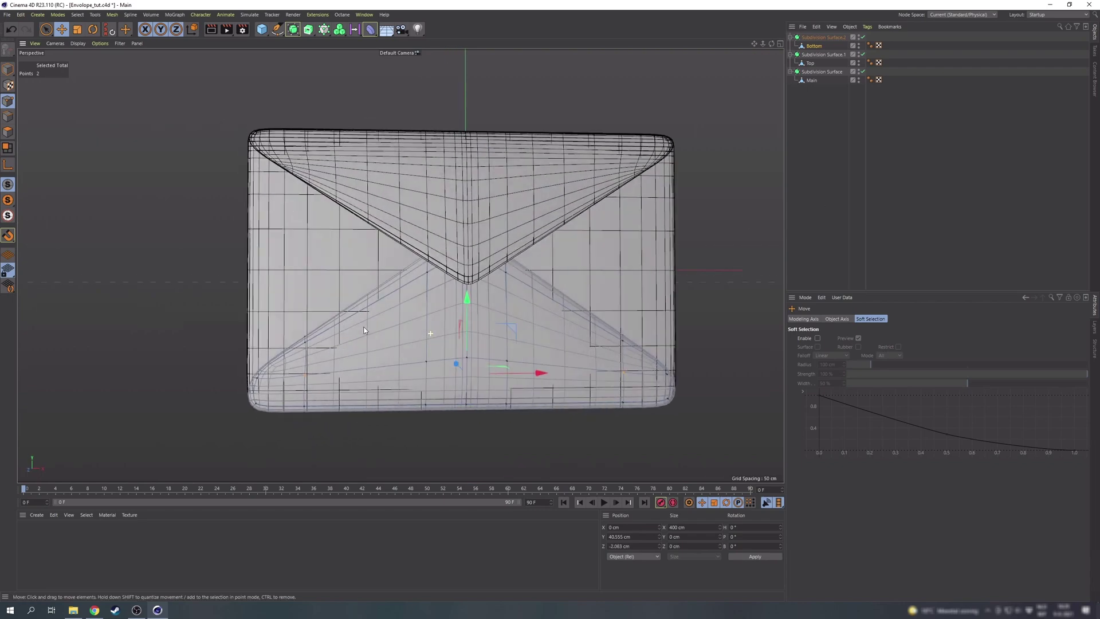
{"action": "key", "text": "ctrl+r"}
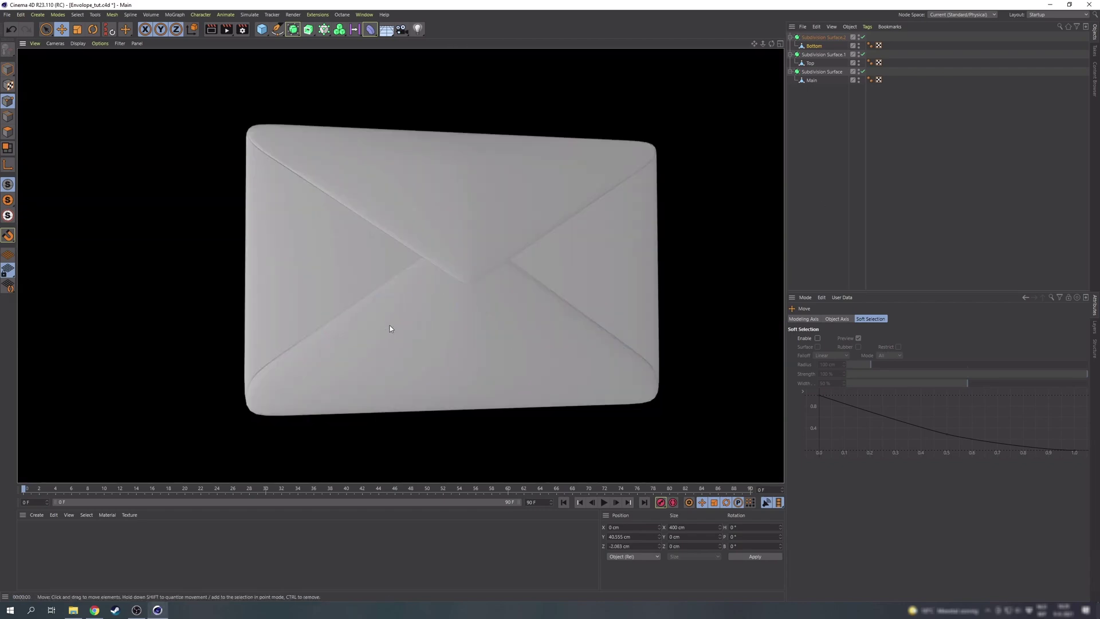
{"action": "left_click", "coordinate": [906, 169]}
Group the three Subdivision Surfaces and their child meshes under one null named Envelope
{"action": "scroll", "coordinate": [519, 265], "scroll_direction": "down", "scroll_amount": 4}
{"action": "left_click_drag", "start_coordinate": [519, 267], "coordinate": [663, 219], "text": "alt"}
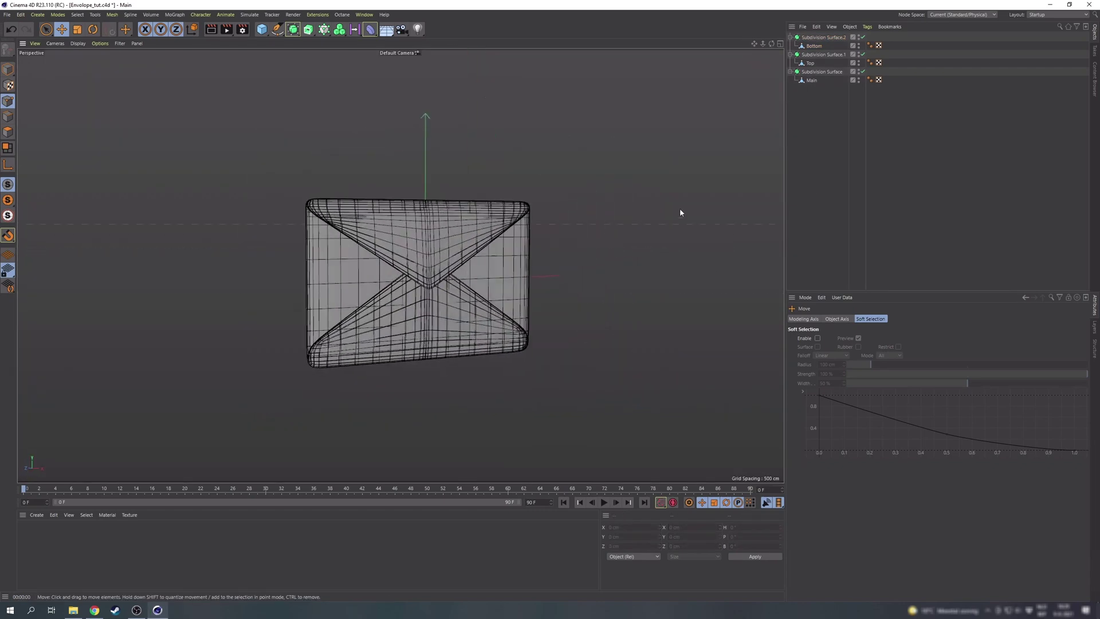
{"action": "left_click_drag", "start_coordinate": [913, 154], "coordinate": [809, 48]}
{"action": "key", "text": "alt+g"}
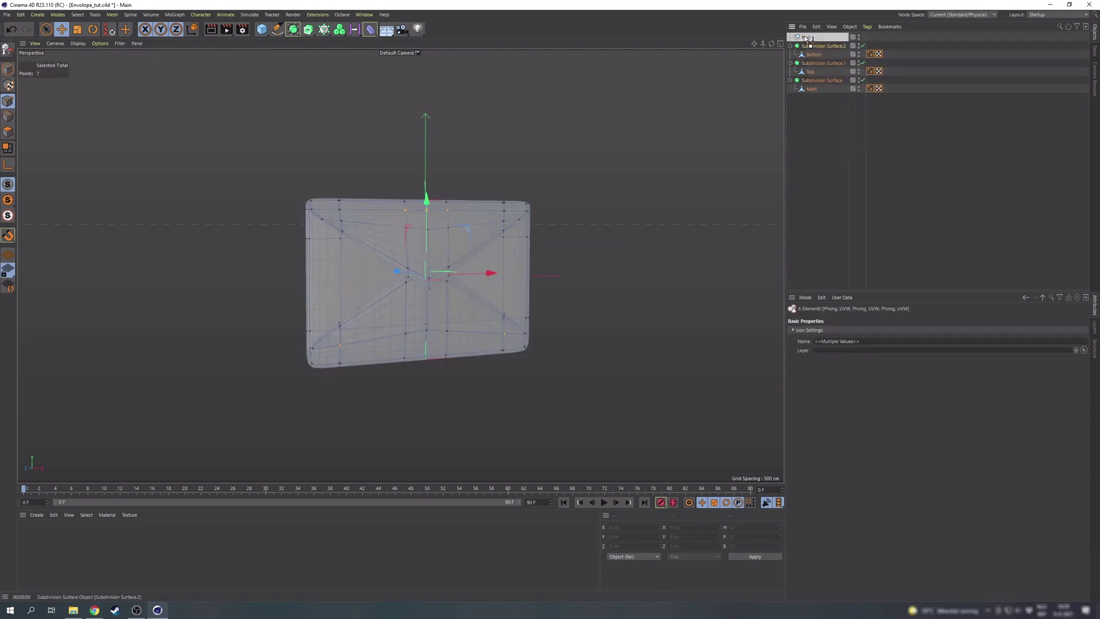
{"action": "left_click", "coordinate": [791, 37]}
{"action": "double_click", "coordinate": [806, 37]}
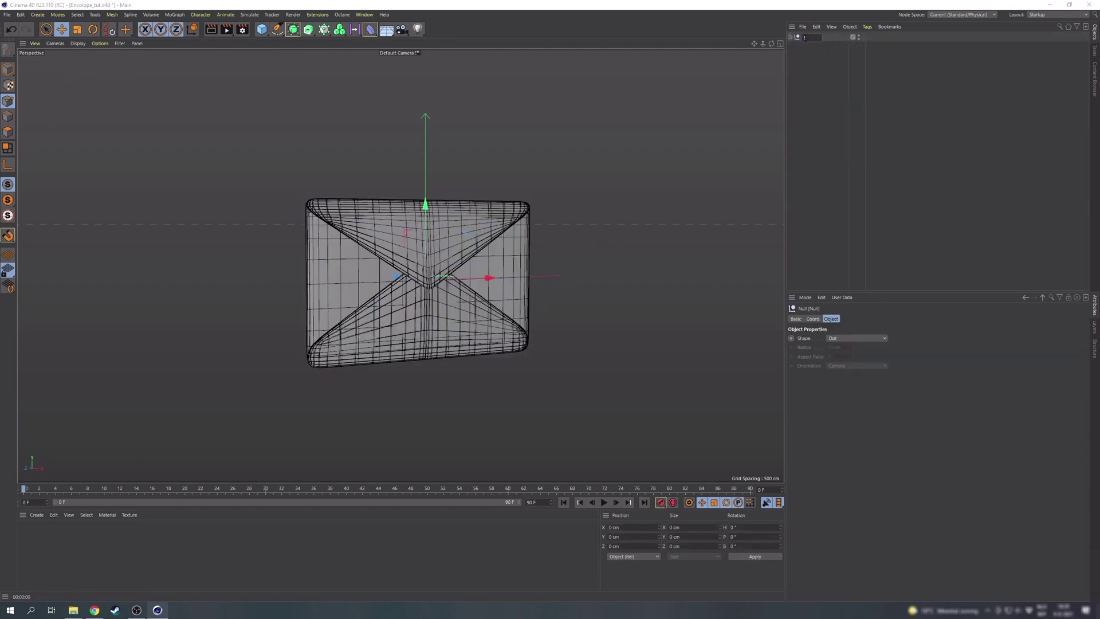
{"action": "type", "text": "Envelope"}
{"action": "key", "text": "Return"}
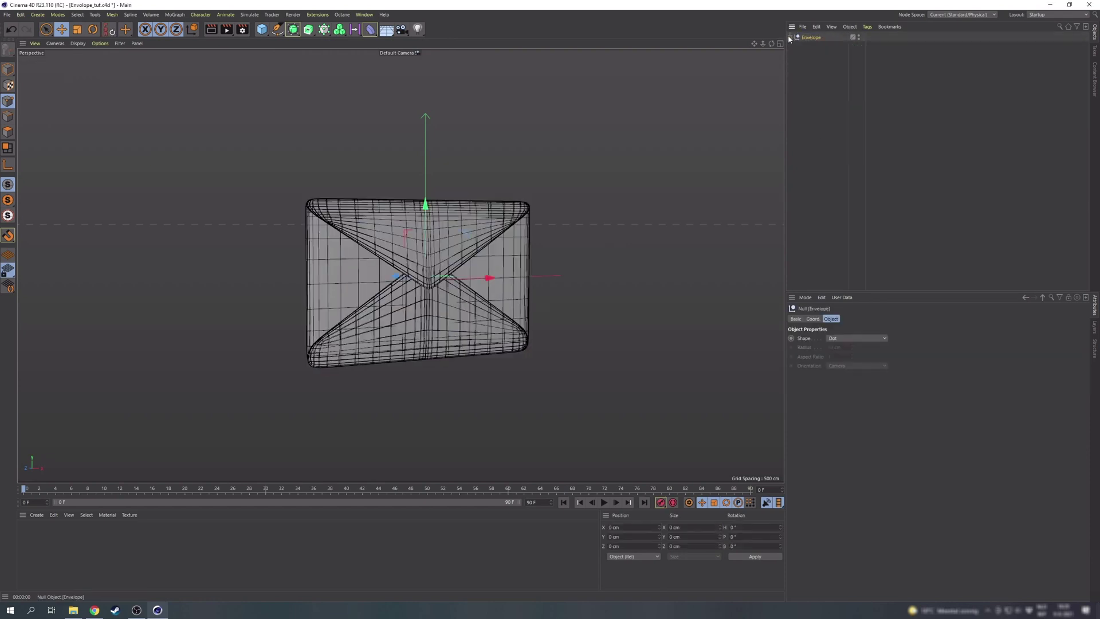
Add an FFD deformer fitted to Main and place it directly under the Envelope null above the Subdivision Surfaces
{"action": "left_click", "coordinate": [790, 37]}
{"action": "left_click", "coordinate": [816, 89]}
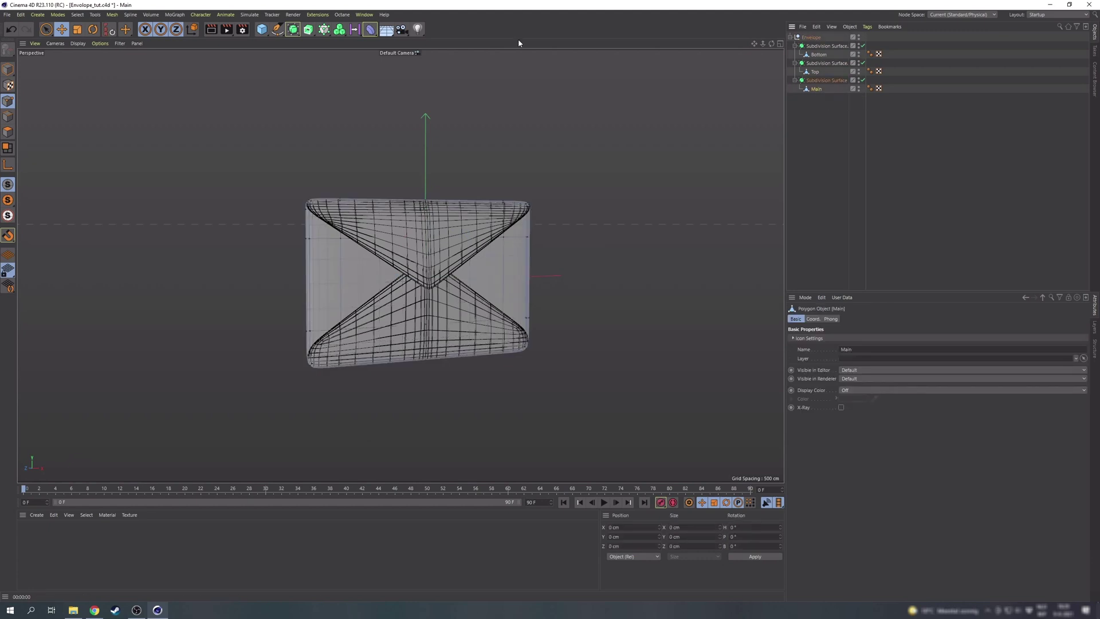
{"action": "left_click", "coordinate": [371, 29]}
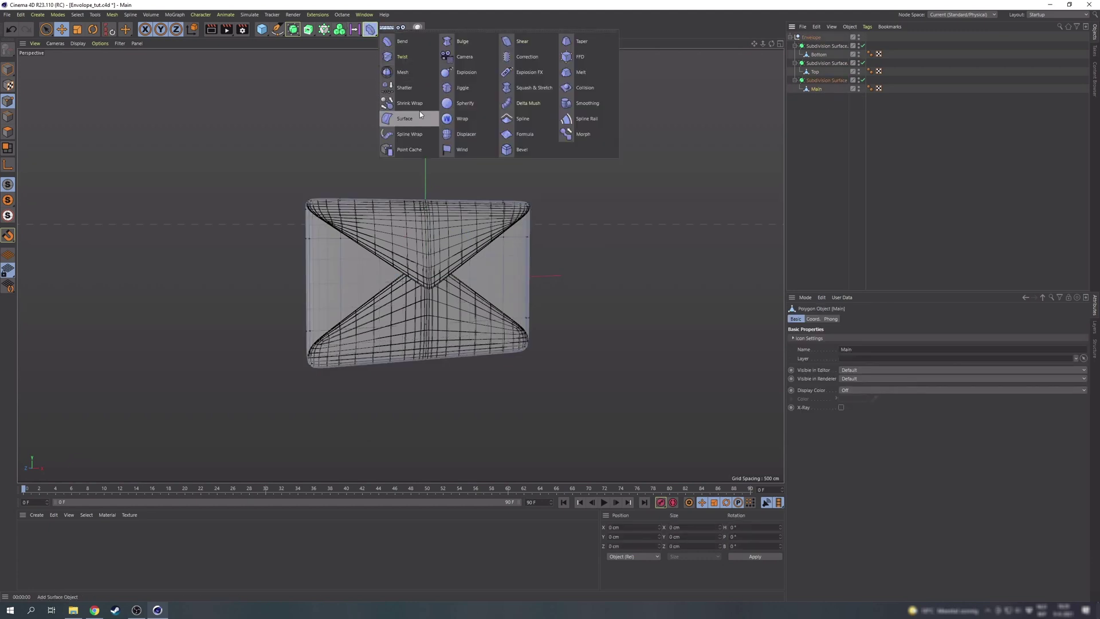
{"action": "left_click", "coordinate": [582, 57]}
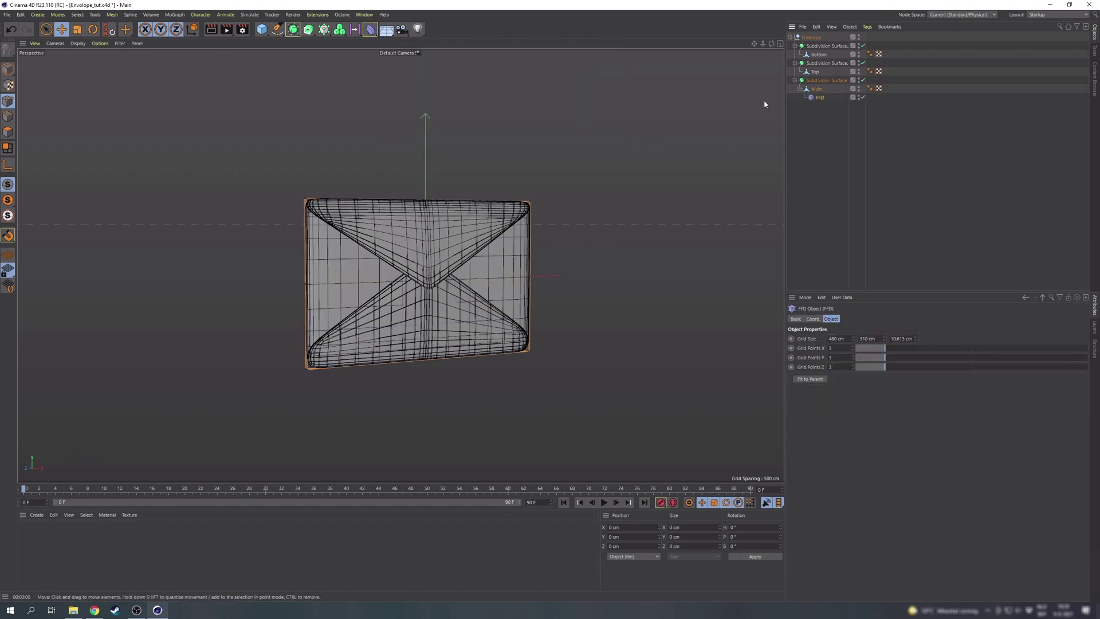
{"action": "left_click", "coordinate": [7, 69]}
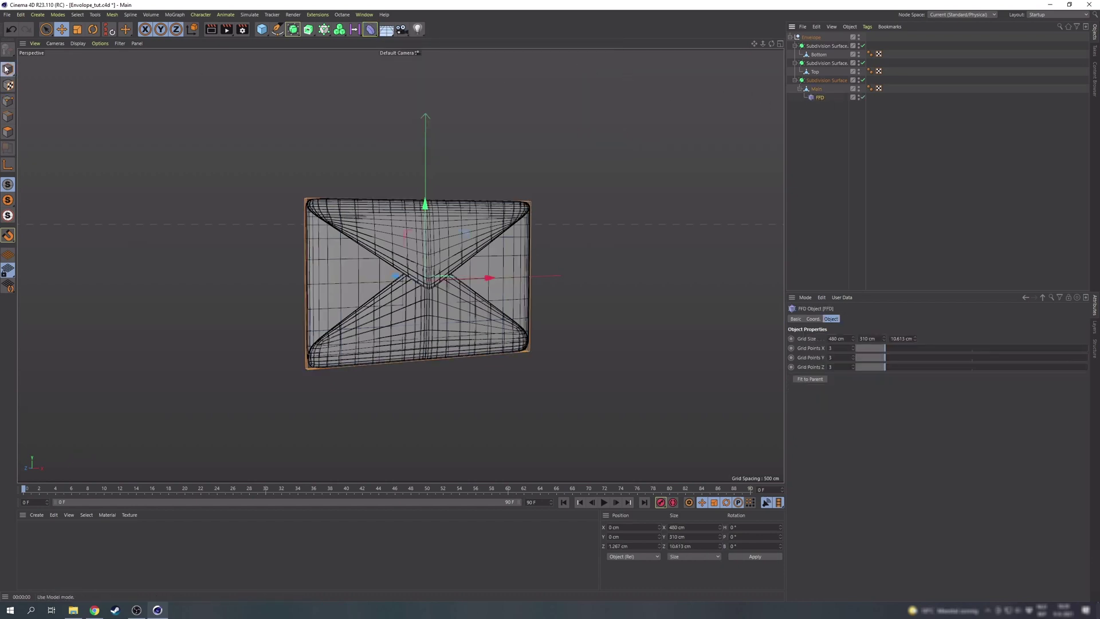
{"action": "left_click_drag", "start_coordinate": [819, 97], "coordinate": [801, 62]}
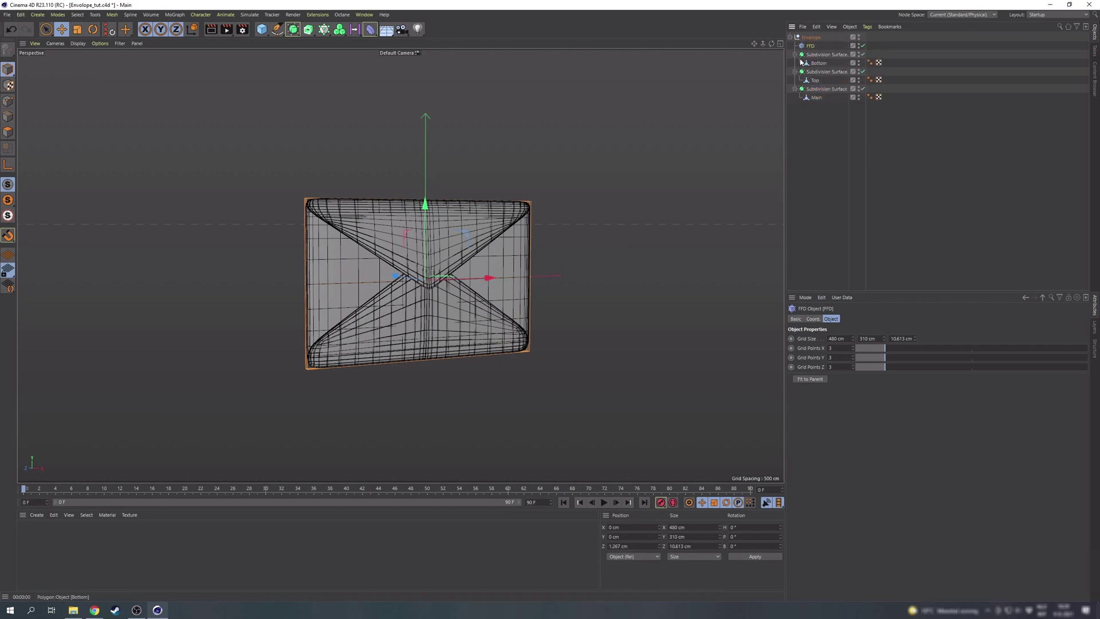
Set the FFD's grid depth to 40.613 cm and its grid points to 6 in both X and Y
{"action": "left_click_drag", "start_coordinate": [415, 327], "coordinate": [531, 275], "text": "alt"}
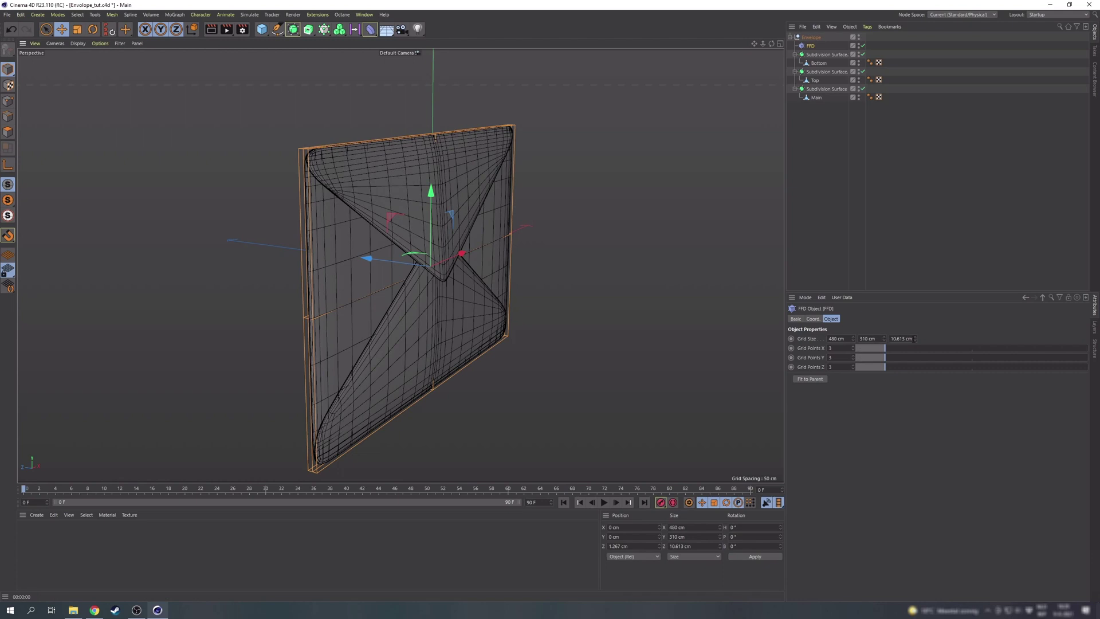
{"action": "mouse_move", "coordinate": [915, 339]}
{"action": "left_mouse_down"}
{"action": "mouse_move", "coordinate": [915, 318]}
{"action": "mouse_move", "coordinate": [916, 342]}
{"action": "left_mouse_up"}
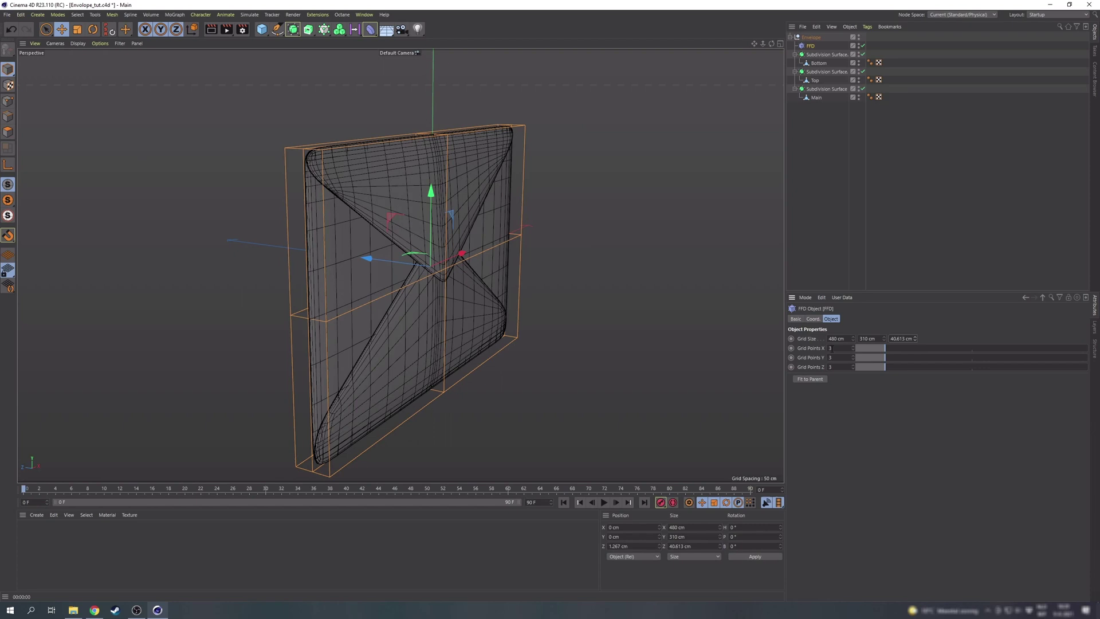
{"action": "left_click", "coordinate": [855, 345]}
{"action": "left_click", "coordinate": [855, 346]}
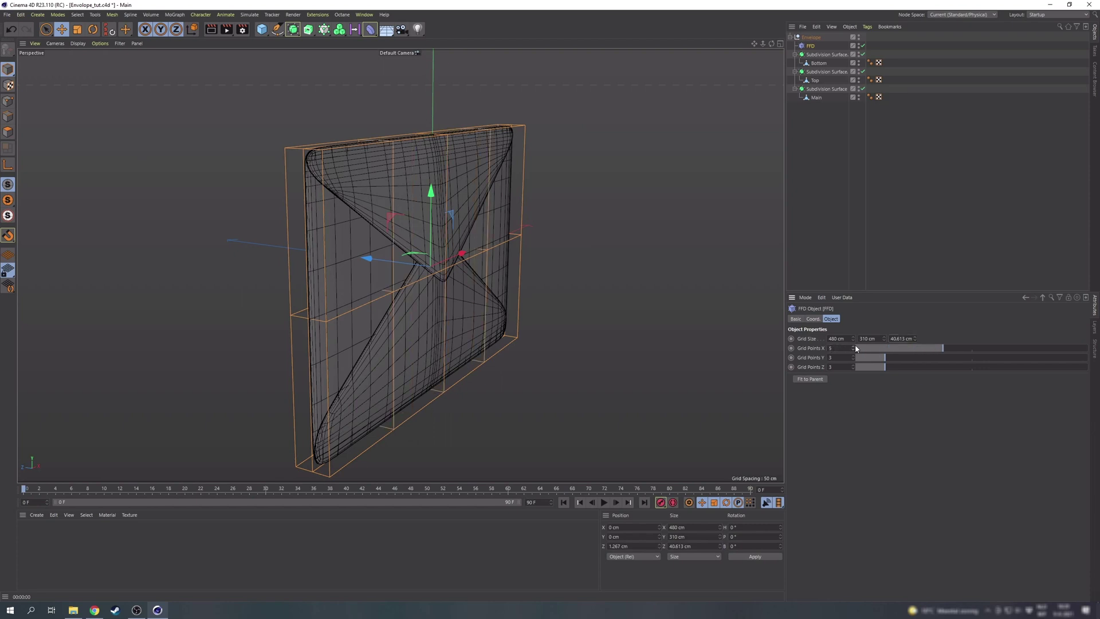
{"action": "left_click", "coordinate": [856, 346]}
{"action": "left_click", "coordinate": [855, 356]}
{"action": "left_click", "coordinate": [855, 356]}
{"action": "left_click", "coordinate": [855, 356]}
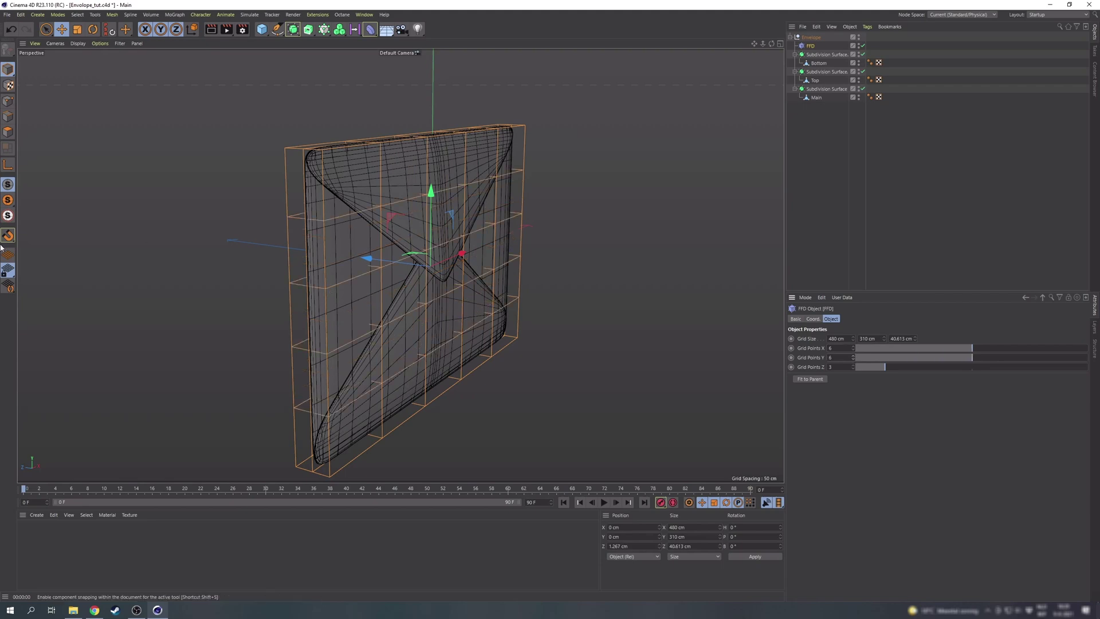
In point mode, limit Live Selection to visible elements, then select FFD cage points on the envelope's back and move them along Z
{"action": "left_click", "coordinate": [7, 101]}
{"action": "left_click_drag", "start_coordinate": [380, 207], "coordinate": [490, 211], "text": "alt"}
{"action": "key", "text": "9"}
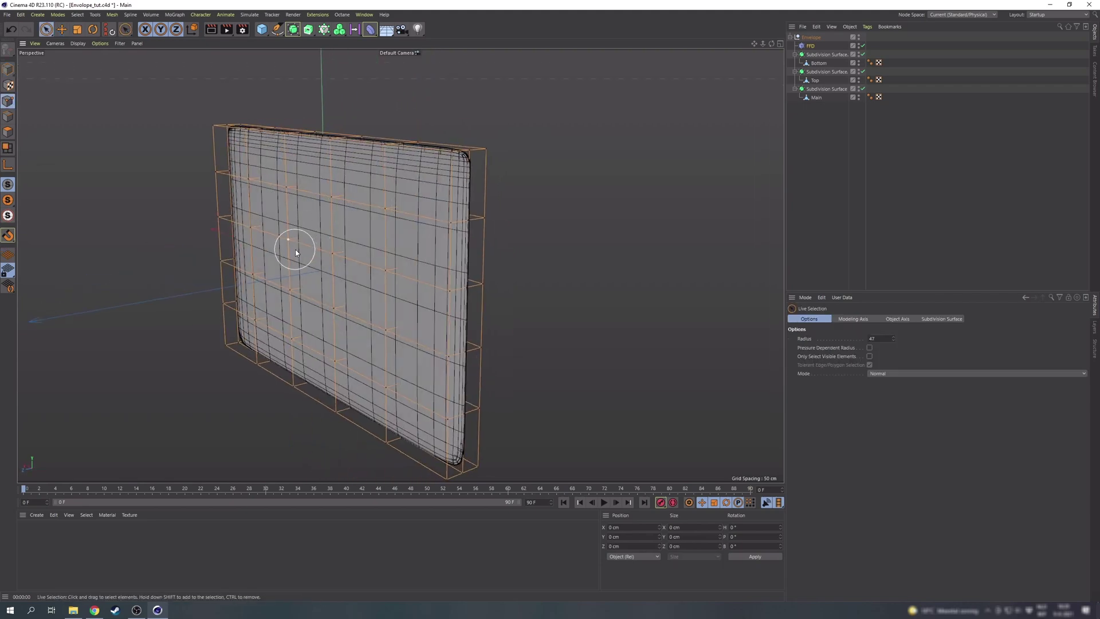
{"action": "left_click_drag", "start_coordinate": [290, 240], "coordinate": [306, 246]}
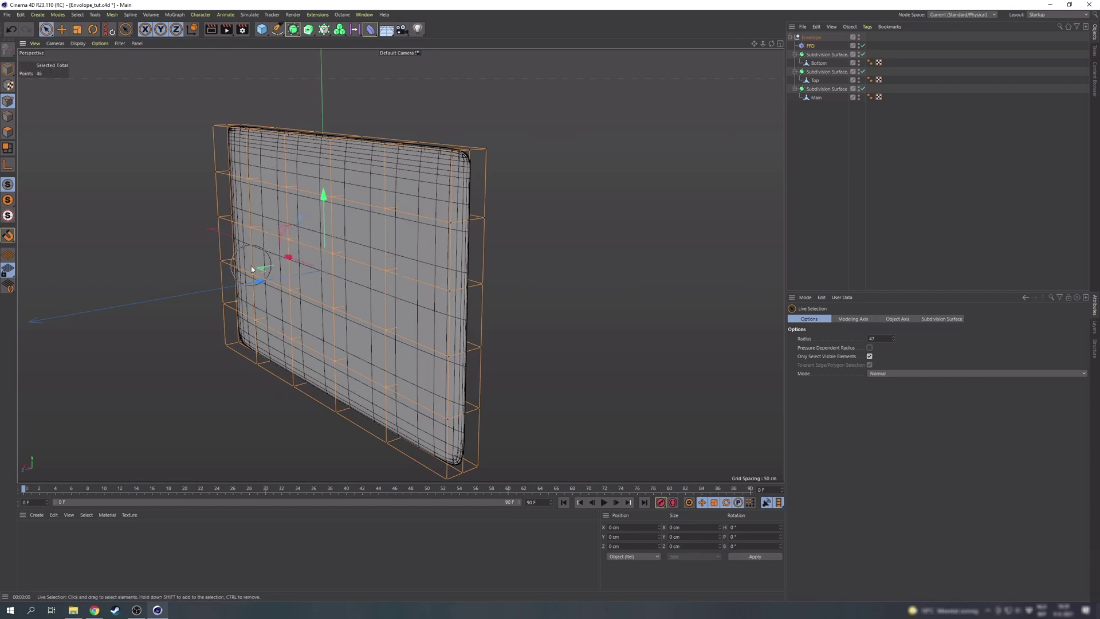
{"action": "mouse_move", "coordinate": [251, 268]}
{"action": "left_mouse_down"}
{"action": "mouse_move", "coordinate": [238, 275]}
{"action": "mouse_move", "coordinate": [269, 264]}
{"action": "left_mouse_up"}
{"action": "left_click_drag", "start_coordinate": [297, 299], "coordinate": [255, 280]}
{"action": "left_click_drag", "start_coordinate": [235, 272], "coordinate": [240, 273]}
Select FFD cage points around the center of the envelope's front and pull them outward along Z
{"action": "mouse_move", "coordinate": [298, 252]}
{"action": "left_mouse_down", "text": "alt"}
{"action": "mouse_move", "coordinate": [423, 224]}
{"action": "mouse_move", "coordinate": [288, 210]}
{"action": "mouse_move", "coordinate": [382, 309]}
{"action": "mouse_move", "coordinate": [288, 293]}
{"action": "mouse_move", "coordinate": [307, 274]}
{"action": "mouse_move", "coordinate": [265, 305]}
{"action": "mouse_move", "coordinate": [358, 234]}
{"action": "mouse_move", "coordinate": [389, 226]}
{"action": "left_mouse_up", "text": "alt"}
{"action": "mouse_move", "coordinate": [471, 212]}
{"action": "left_mouse_down"}
{"action": "mouse_move", "coordinate": [403, 259]}
{"action": "mouse_move", "coordinate": [354, 240]}
{"action": "left_mouse_up"}
{"action": "mouse_move", "coordinate": [441, 318]}
{"action": "left_mouse_down"}
{"action": "mouse_move", "coordinate": [400, 393]}
{"action": "mouse_move", "coordinate": [428, 376]}
{"action": "left_mouse_up"}
{"action": "left_click_drag", "start_coordinate": [356, 337], "coordinate": [366, 337]}
{"action": "mouse_move", "coordinate": [386, 306]}
{"action": "left_mouse_down", "text": "alt"}
{"action": "mouse_move", "coordinate": [404, 305]}
{"action": "mouse_move", "coordinate": [350, 309]}
{"action": "left_mouse_up", "text": "alt"}
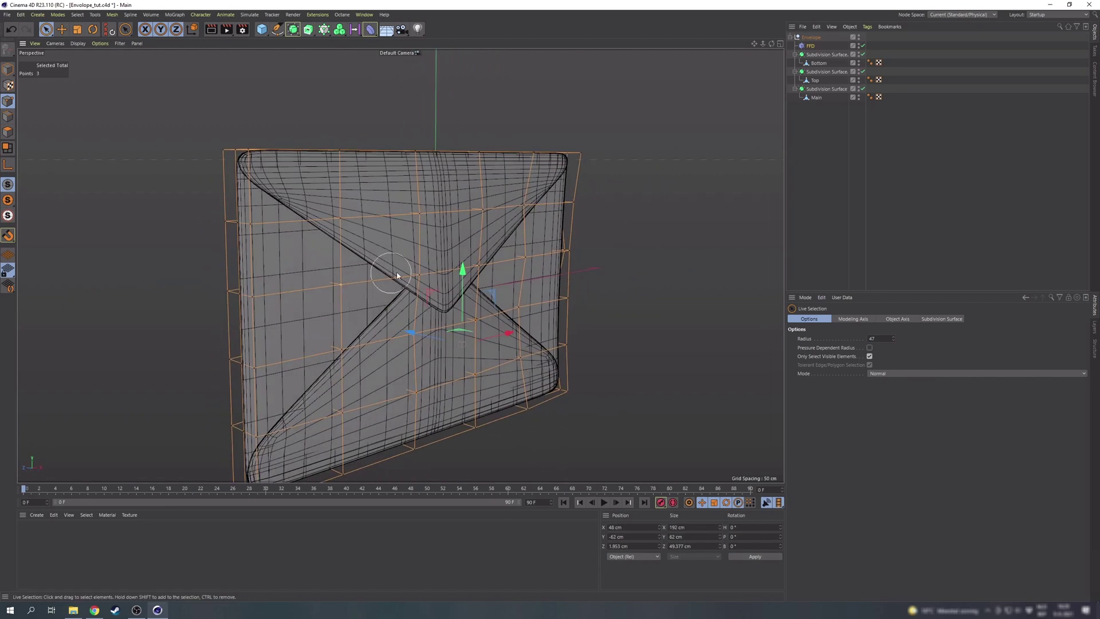
{"action": "mouse_move", "coordinate": [512, 313]}
{"action": "left_mouse_down"}
{"action": "mouse_move", "coordinate": [339, 228]}
{"action": "mouse_move", "coordinate": [521, 308]}
{"action": "left_mouse_up"}
{"action": "left_click_drag", "start_coordinate": [380, 288], "coordinate": [388, 288]}
Hide the FFD cage in the viewport and render the view to check the bulged envelope
{"action": "left_click", "coordinate": [825, 201]}
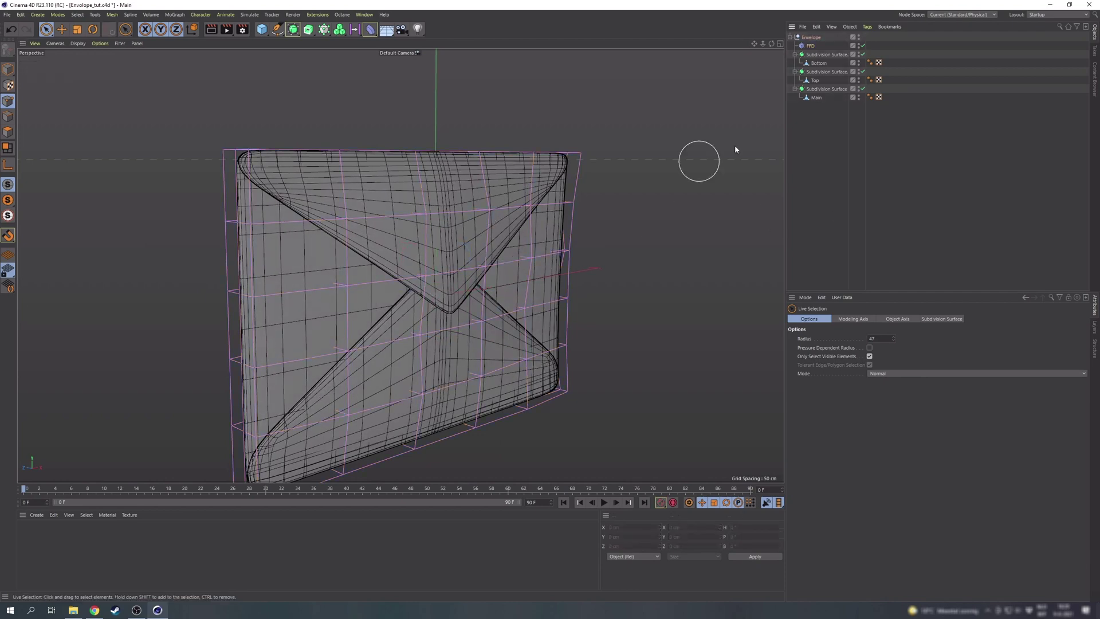
{"action": "double_click", "coordinate": [859, 45]}
{"action": "left_click_drag", "start_coordinate": [502, 257], "coordinate": [470, 269], "text": "alt"}
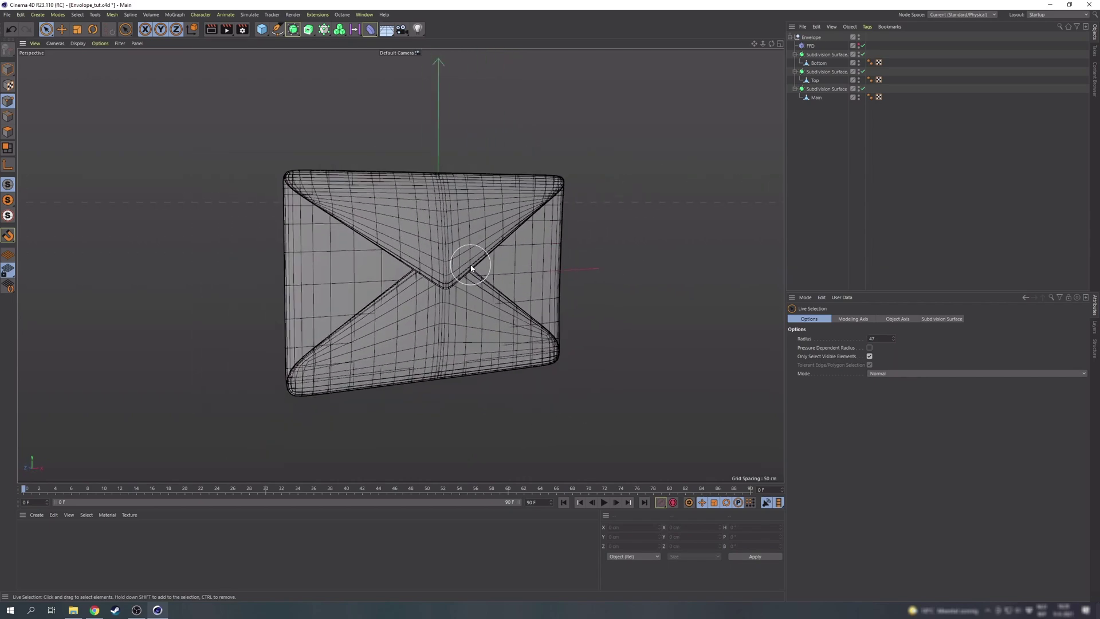
{"action": "key", "text": "ctrl+r"}
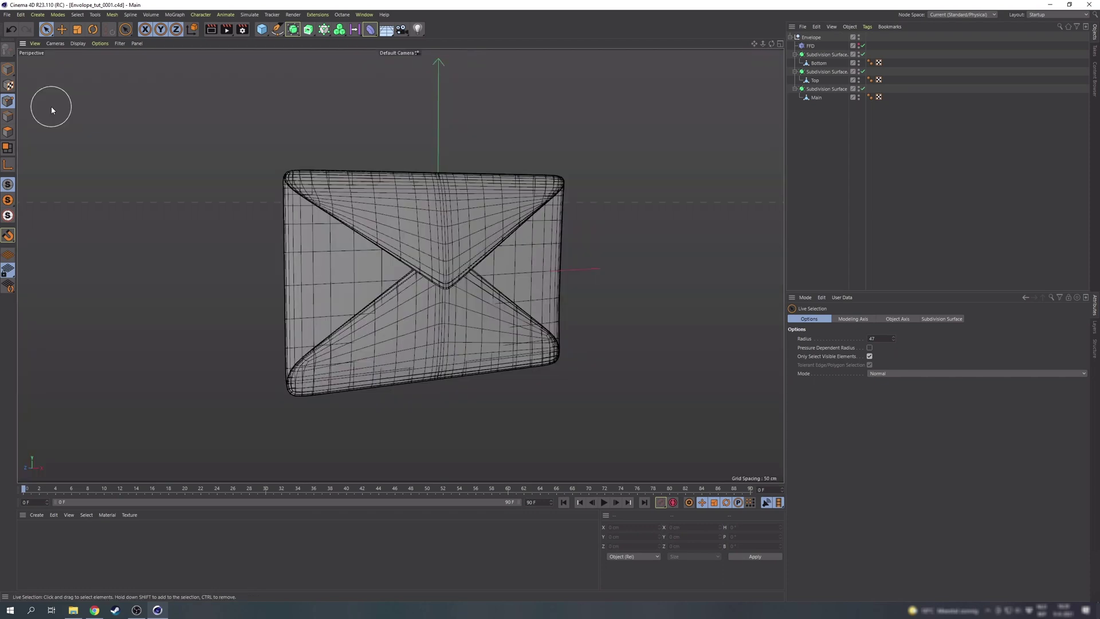
{"action": "key", "text": "e"}
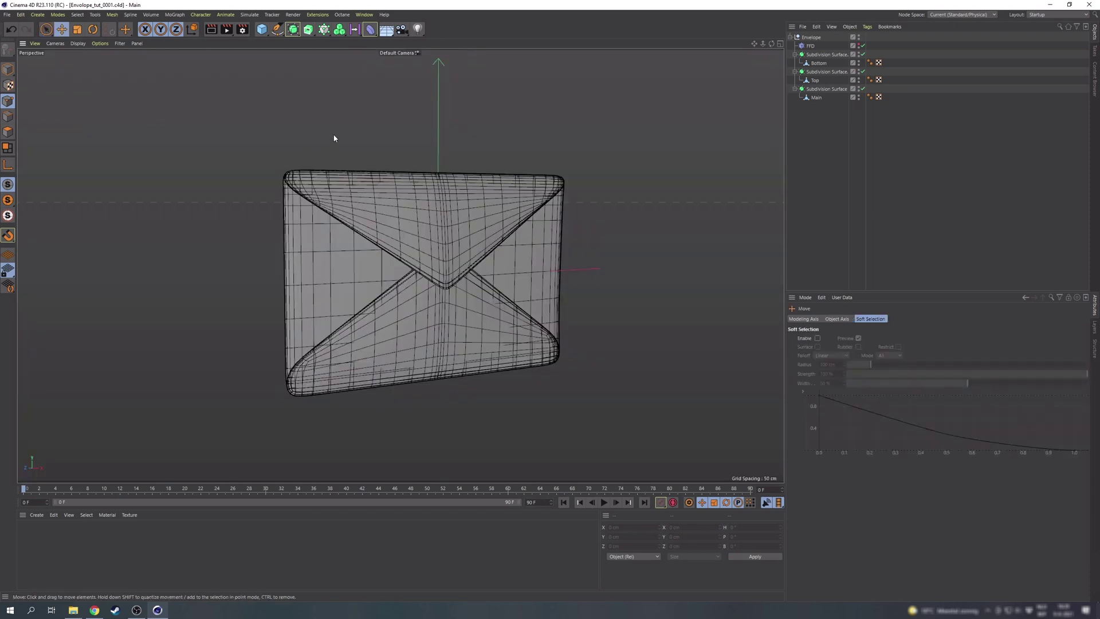
With the Spline Pen in the Right view, create a straight horizontal floor spline below the envelope, running along Z
{"action": "left_click", "coordinate": [277, 28]}
{"action": "middle_click", "coordinate": [370, 134]}
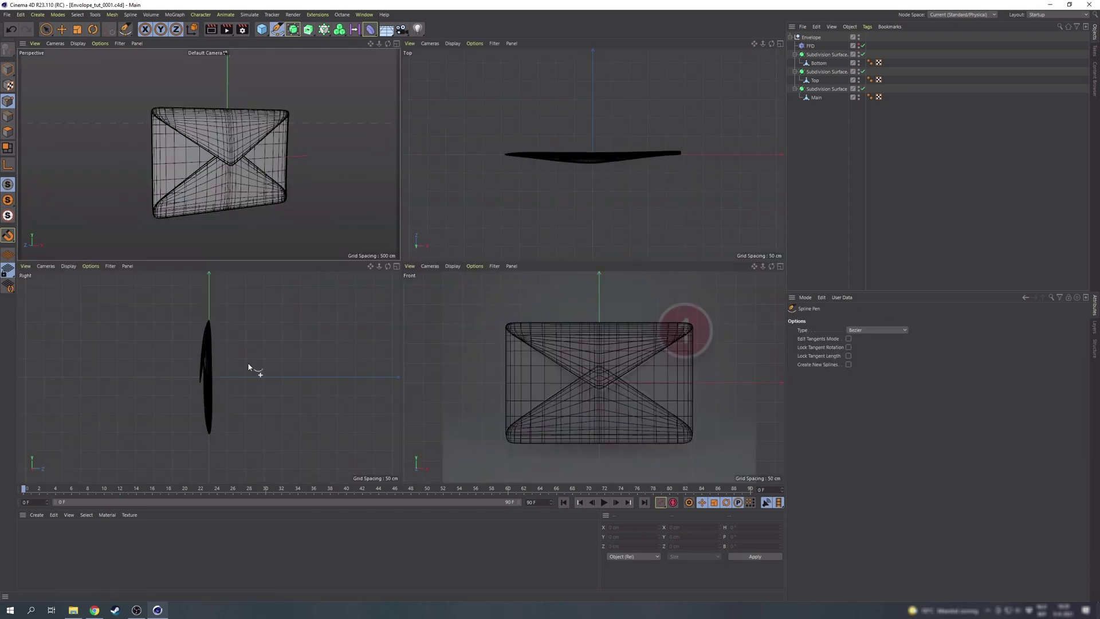
{"action": "middle_click", "coordinate": [248, 369]}
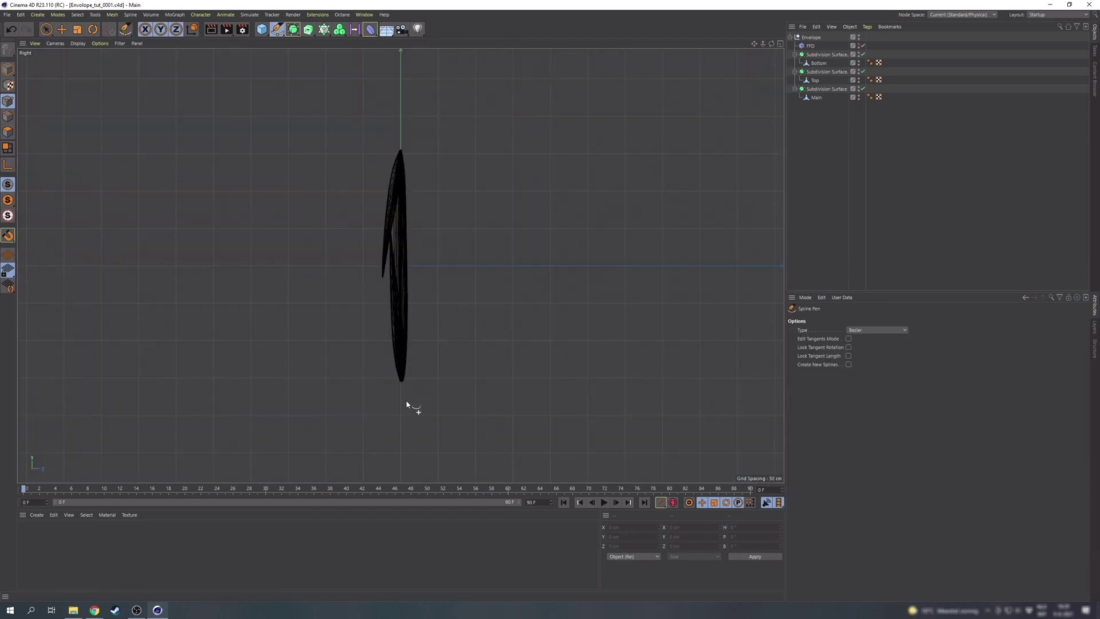
{"action": "left_click", "coordinate": [40, 415]}
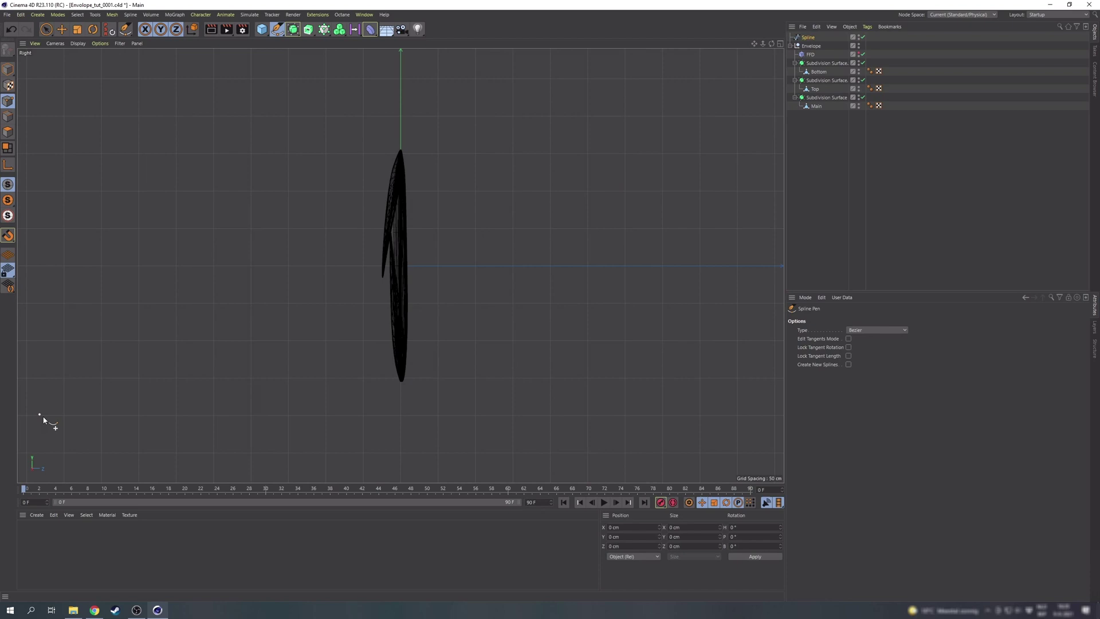
{"action": "key", "text": "e"}
{"action": "left_click", "coordinate": [40, 415]}
{"action": "left_click_drag", "start_coordinate": [104, 415], "coordinate": [842, 415], "text": "ctrl"}
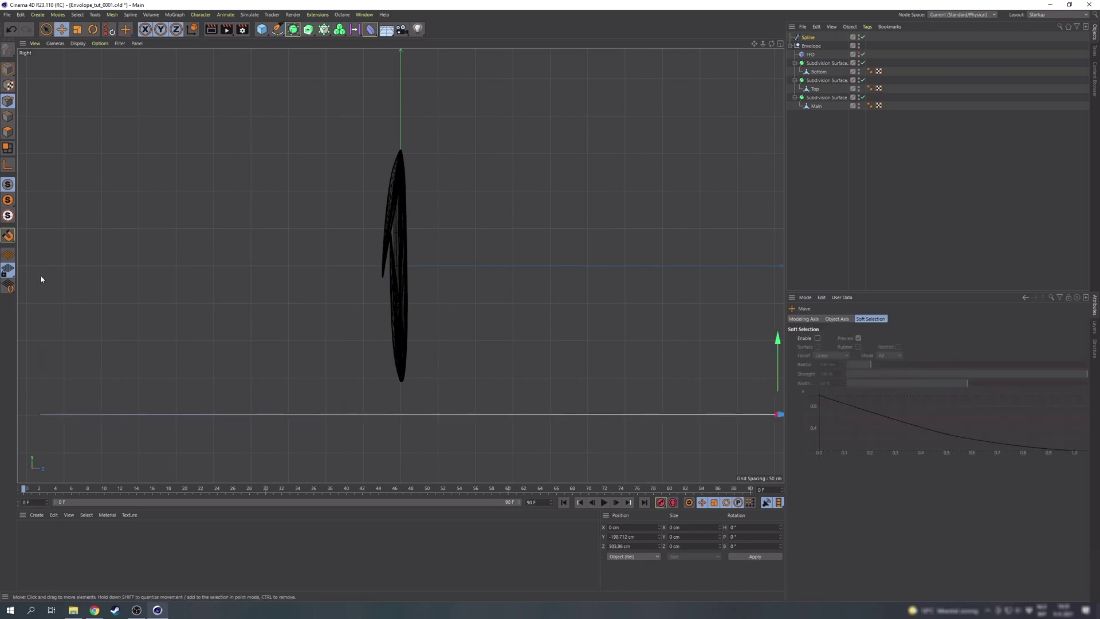
Extend the spline's far end along Z to about 1109 cm
{"action": "scroll", "coordinate": [127, 270], "scroll_direction": "down", "scroll_amount": 12}
{"action": "middle_click_drag", "start_coordinate": [179, 310], "coordinate": [254, 332], "text": "alt"}
{"action": "left_click_drag", "start_coordinate": [303, 298], "coordinate": [322, 298]}
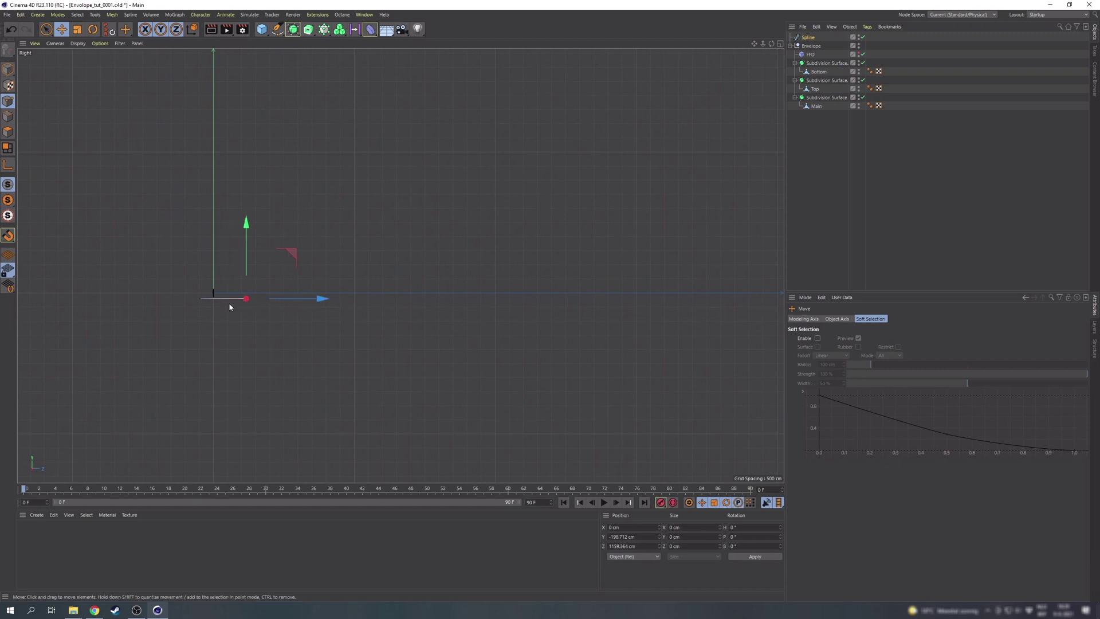
Extend the floor spline's far end along Z to about 2646 cm
{"action": "scroll", "coordinate": [277, 263], "scroll_direction": "up", "scroll_amount": 6}
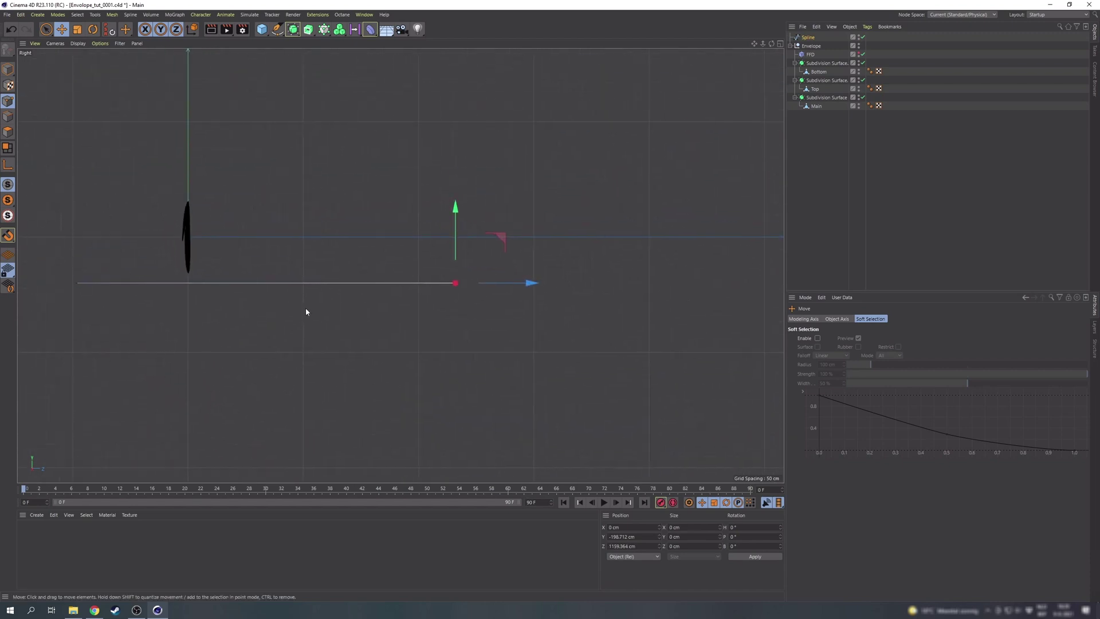
{"action": "left_click_drag", "start_coordinate": [521, 283], "coordinate": [862, 282]}
{"action": "scroll", "coordinate": [383, 267], "scroll_direction": "down", "scroll_amount": 8}
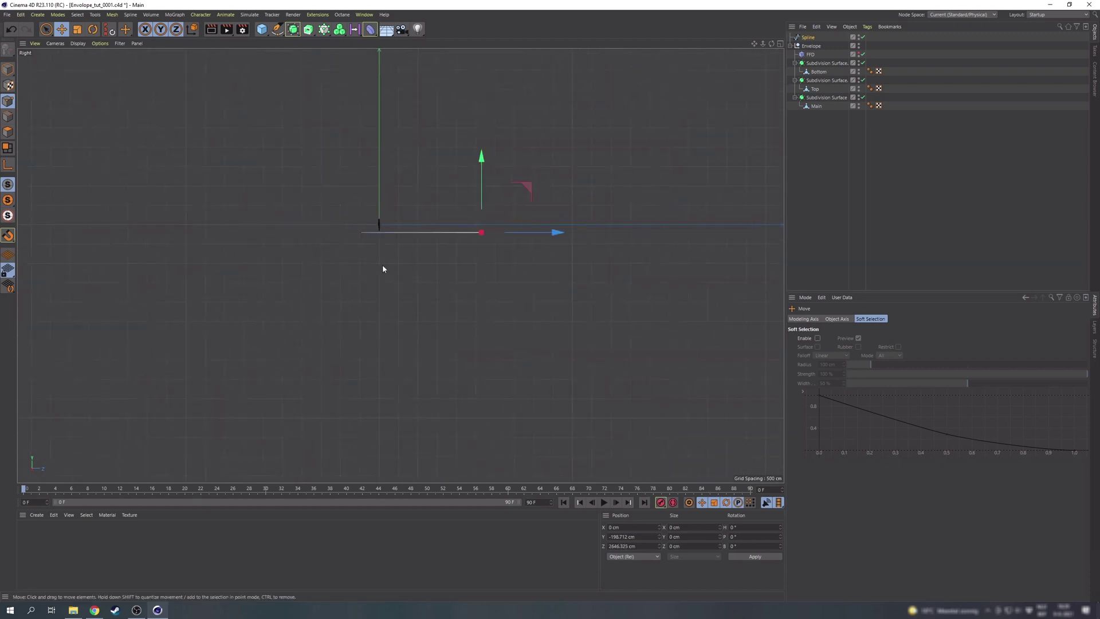
Add a vertical wall segment to the spline by extruding its far end point straight up to about 2858 cm in Y
{"action": "middle_click_drag", "start_coordinate": [436, 230], "coordinate": [401, 258], "text": "alt"}
{"action": "left_click", "coordinate": [327, 261]}
{"action": "left_click_drag", "start_coordinate": [397, 261], "coordinate": [357, 264]}
{"action": "key", "text": "ctrl+z"}
{"action": "left_click_drag", "start_coordinate": [447, 211], "coordinate": [448, 93]}
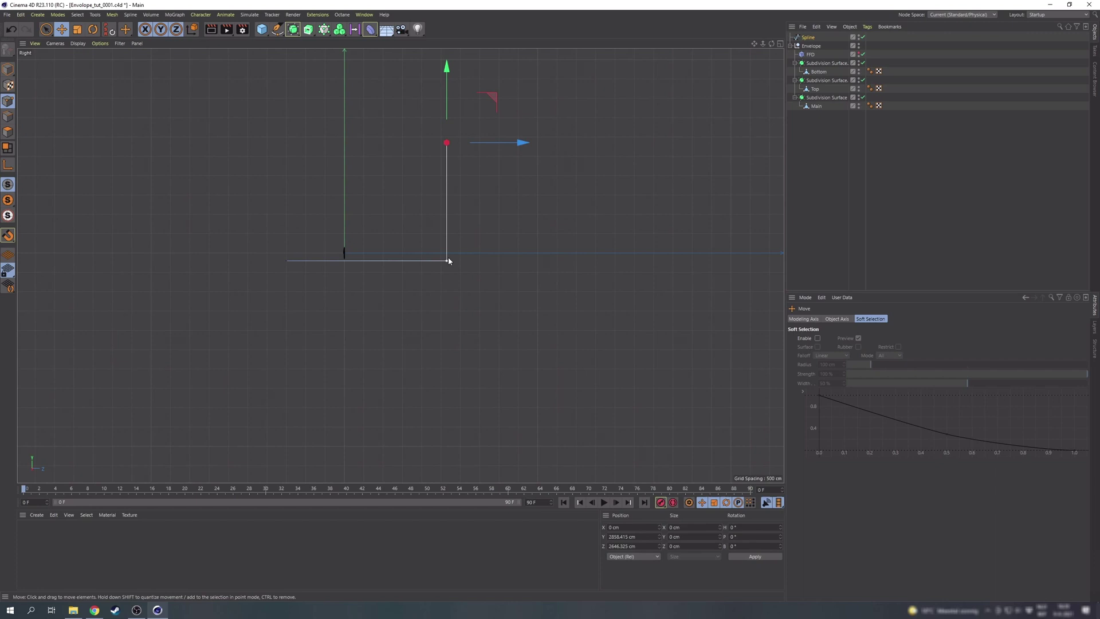
{"action": "key", "text": "ctrl+z"}
Chamfer the corner point between the floor and wall segments with a large radius to form a sweeping curve
{"action": "right_click", "coordinate": [530, 219]}
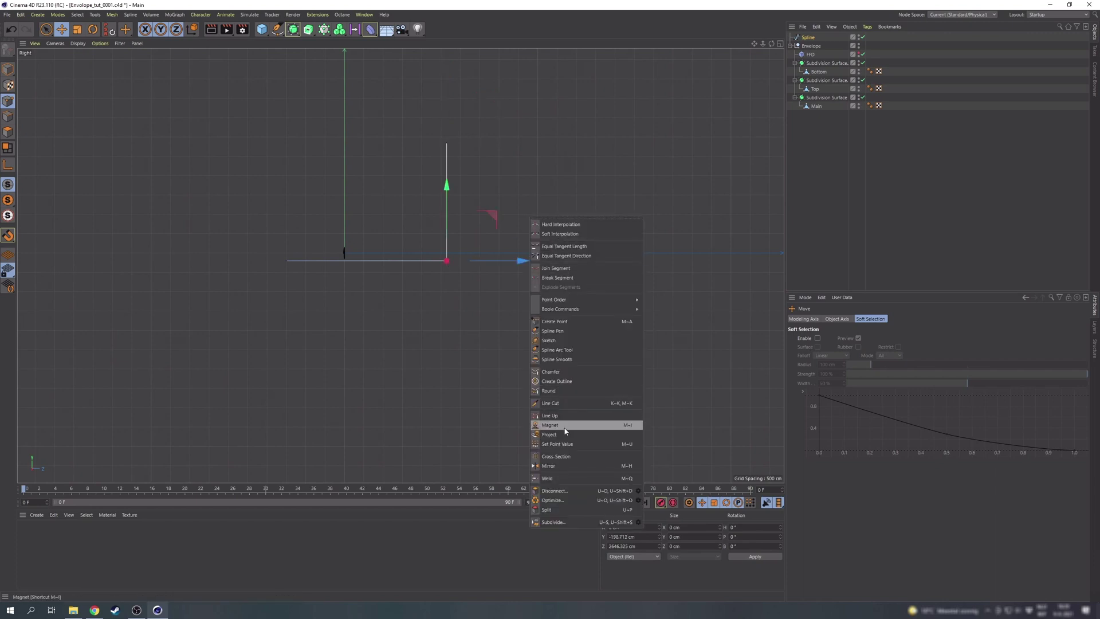
{"action": "left_click", "coordinate": [551, 372]}
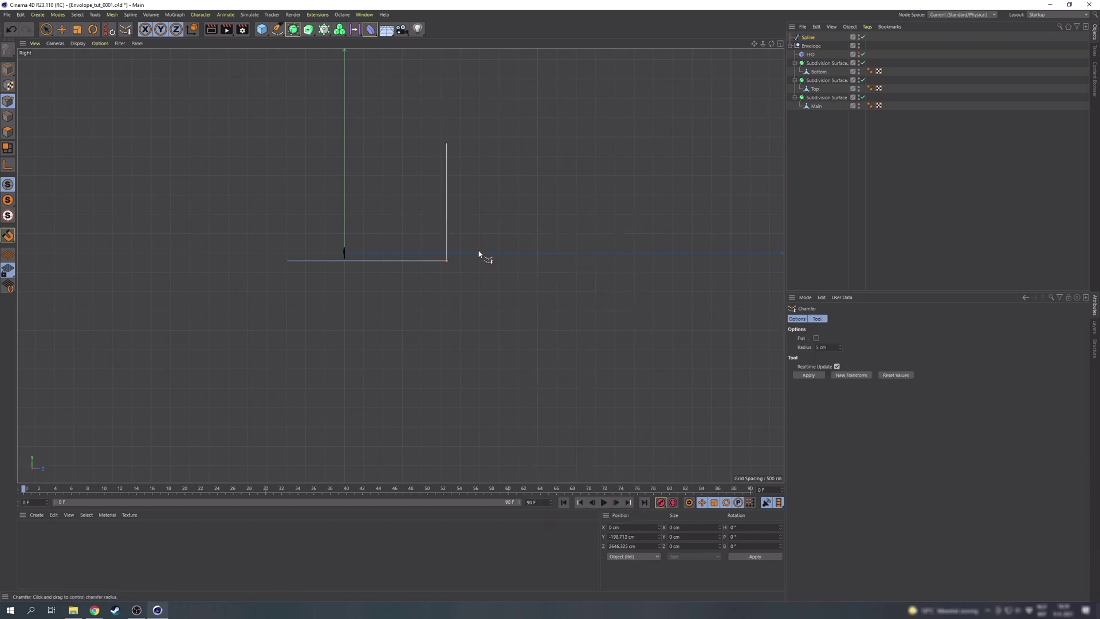
{"action": "left_click_drag", "start_coordinate": [481, 258], "coordinate": [522, 258]}
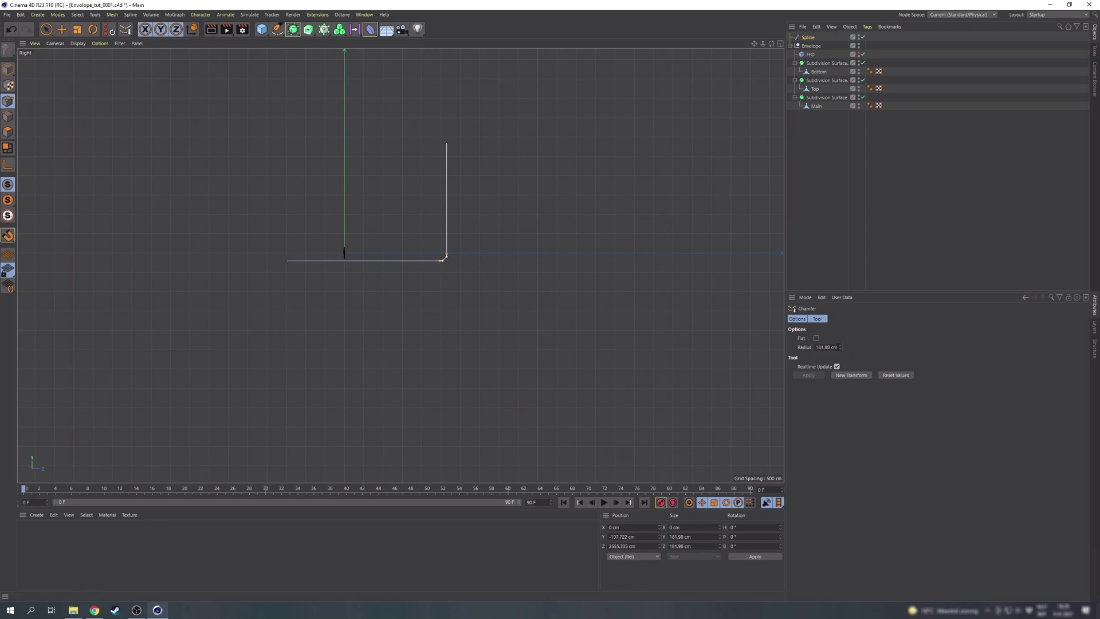
{"action": "left_click_drag", "start_coordinate": [841, 348], "coordinate": [841, 11]}
{"action": "key", "text": "e"}
{"action": "left_click", "coordinate": [410, 286]}
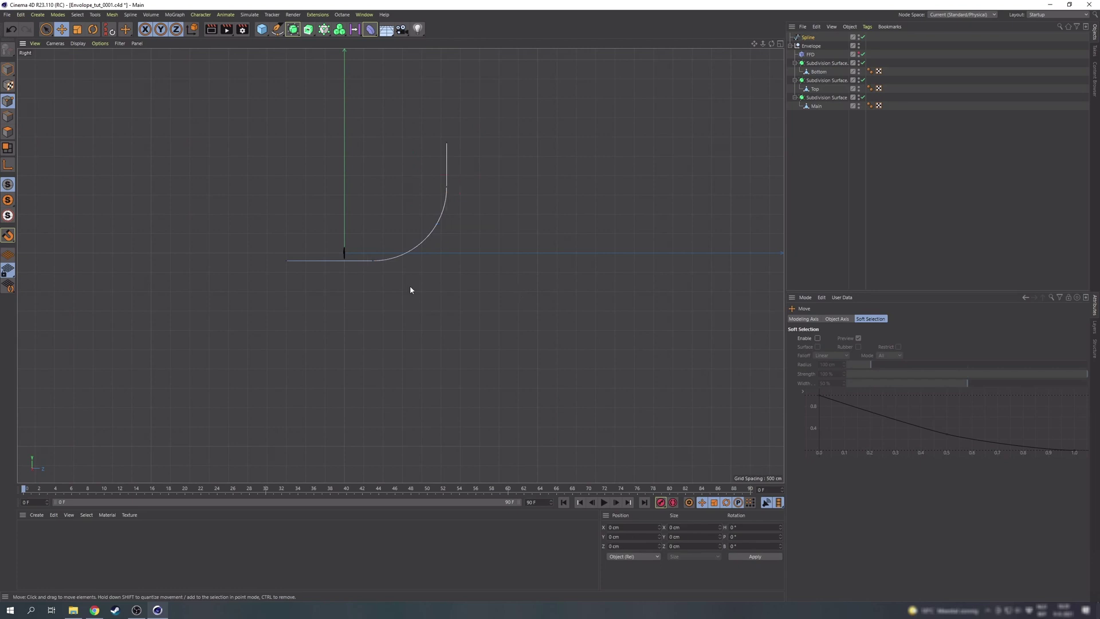
Return to the perspective view in model mode and place the backdrop spline inside an Extrude generator
{"action": "key", "text": "Return"}
{"action": "left_click", "coordinate": [534, 206]}
{"action": "middle_click", "coordinate": [534, 206]}
{"action": "middle_click", "coordinate": [370, 242]}
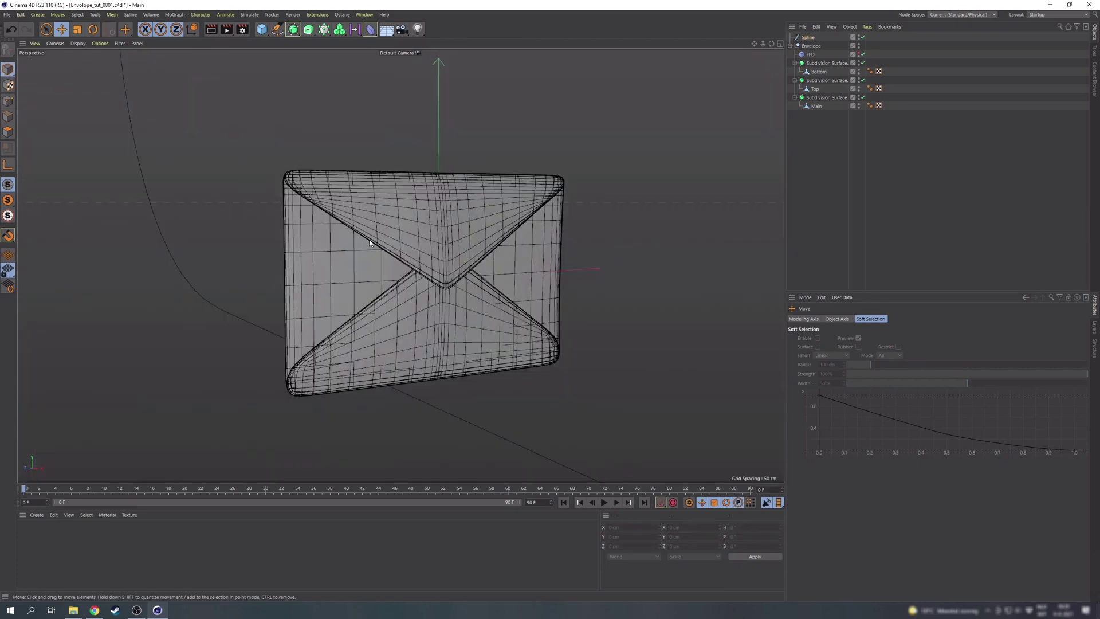
{"action": "left_click", "coordinate": [808, 37]}
{"action": "left_click", "coordinate": [309, 29]}
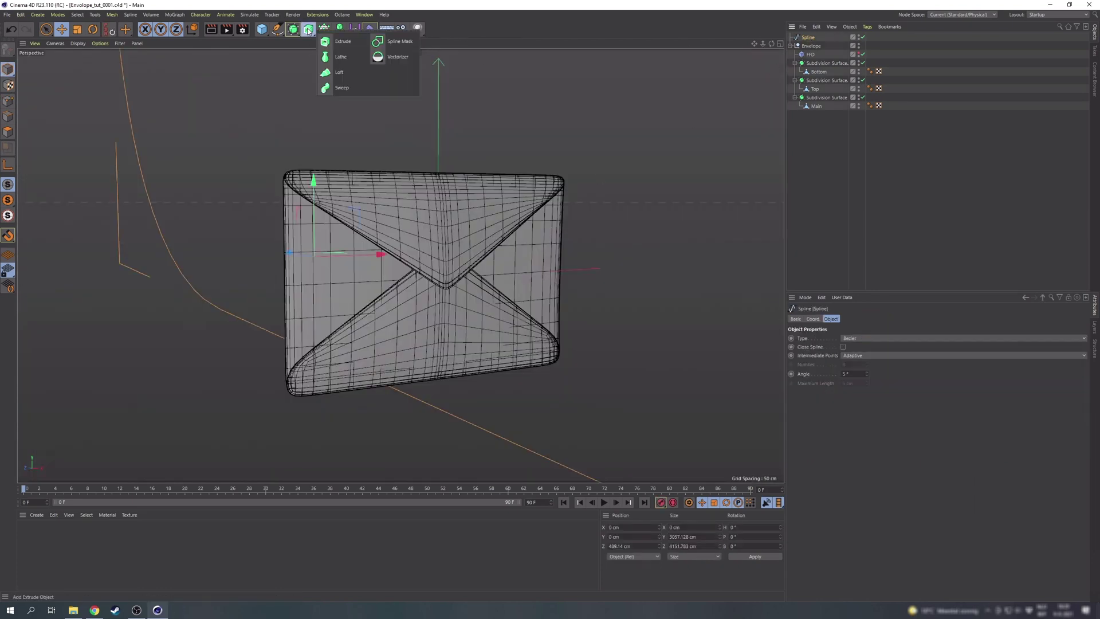
{"action": "left_click", "coordinate": [342, 41]}
{"action": "scroll", "coordinate": [423, 211], "scroll_direction": "down", "scroll_amount": 5}
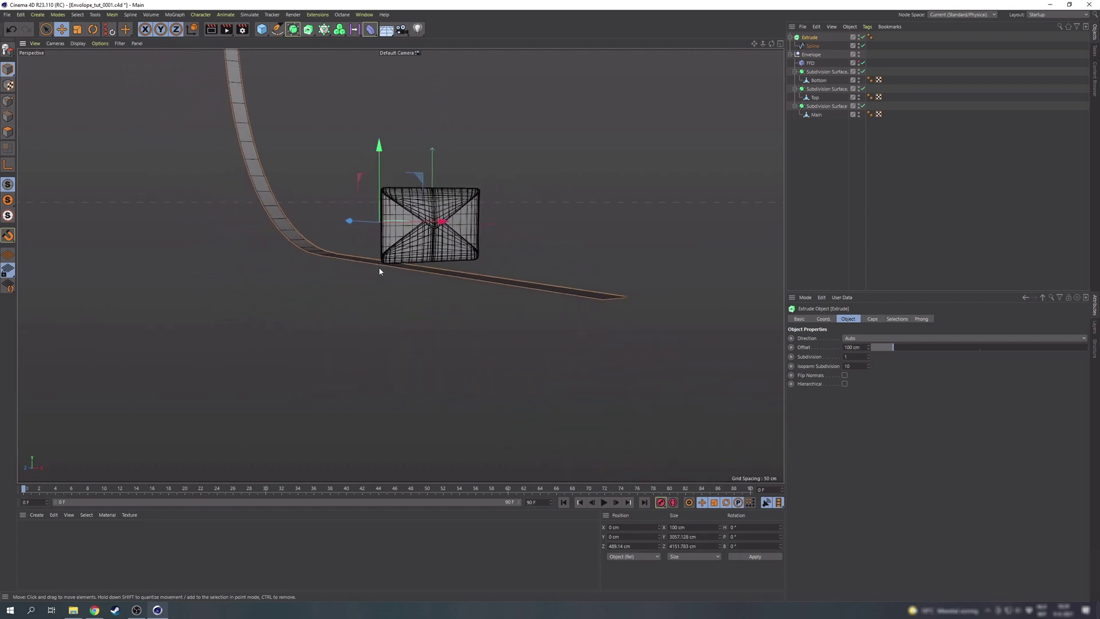
{"action": "left_click_drag", "start_coordinate": [380, 268], "coordinate": [362, 294], "text": "alt"}
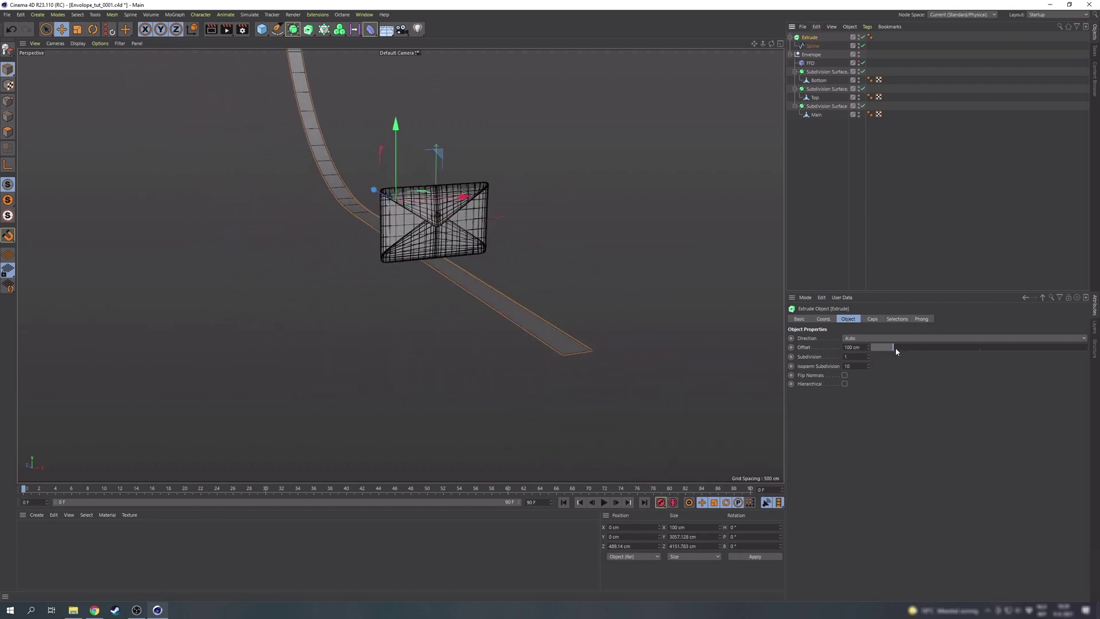
Set the backdrop's extrusion offset to 6000 cm and shift it along negative X to extend past both sides of the envelope
{"action": "left_click_drag", "start_coordinate": [897, 351], "coordinate": [959, 339]}
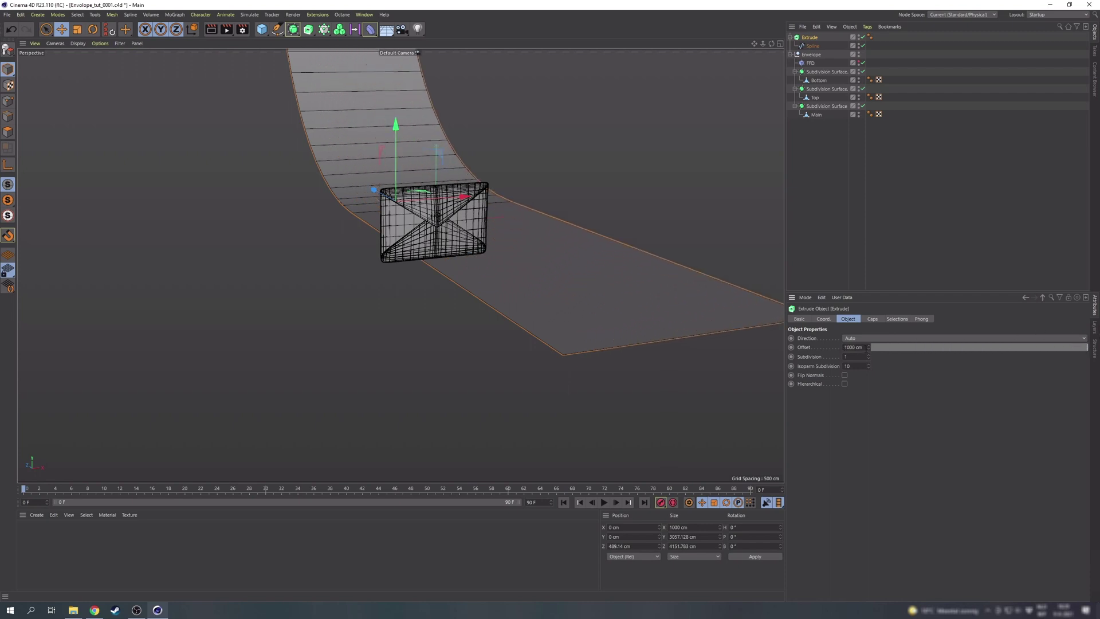
{"action": "double_click", "coordinate": [862, 347]}
{"action": "type", "text": "3000"}
{"action": "key", "text": "Return"}
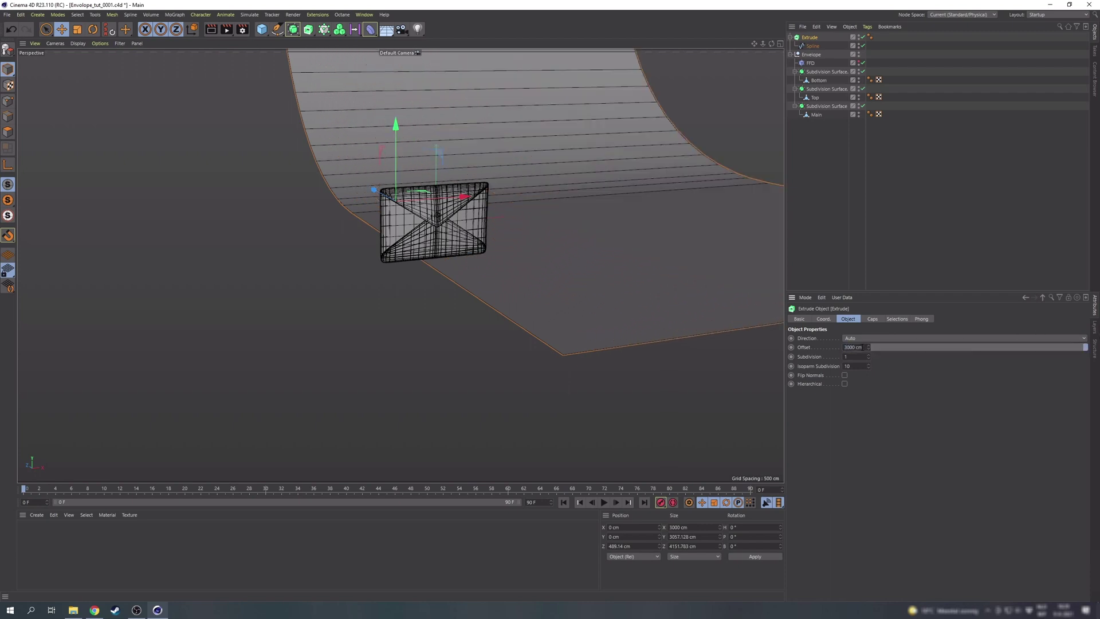
{"action": "type", "text": "6000"}
{"action": "key", "text": "Return"}
{"action": "left_click_drag", "start_coordinate": [468, 198], "coordinate": [166, 227]}
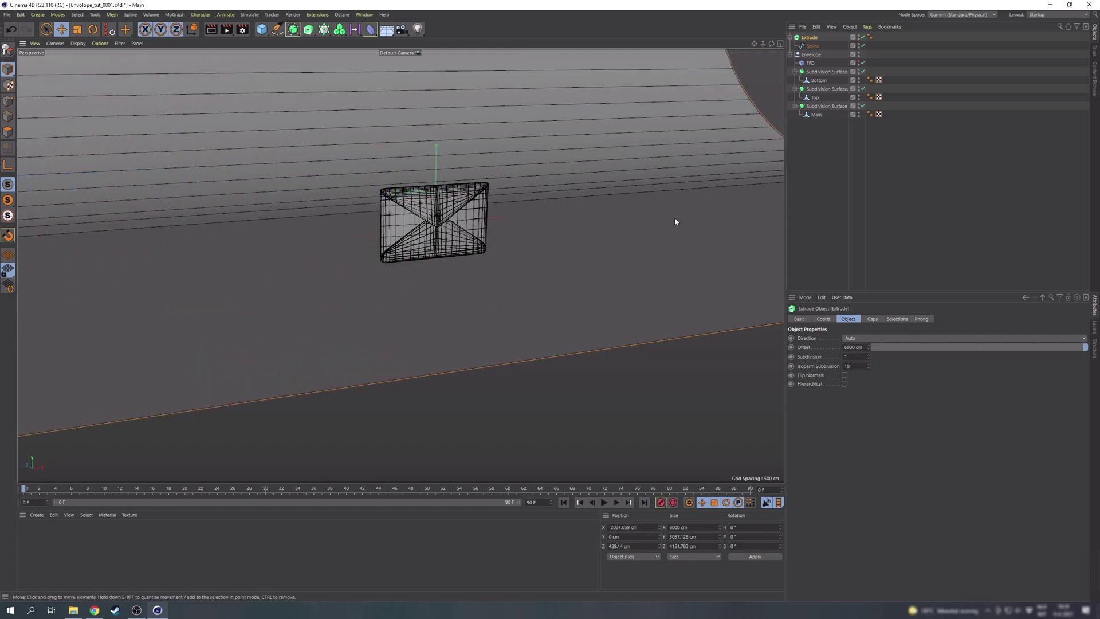
{"action": "left_click_drag", "start_coordinate": [675, 221], "coordinate": [530, 241], "text": "alt"}
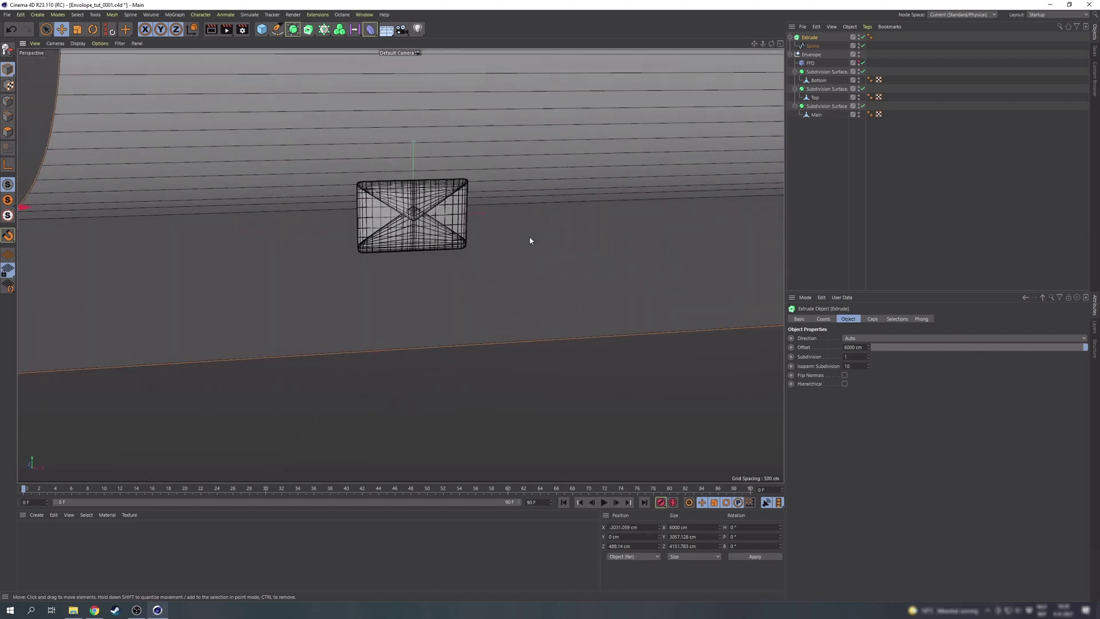
Add a camera and set its H and P rotation to 0°
{"action": "left_click", "coordinate": [403, 29]}
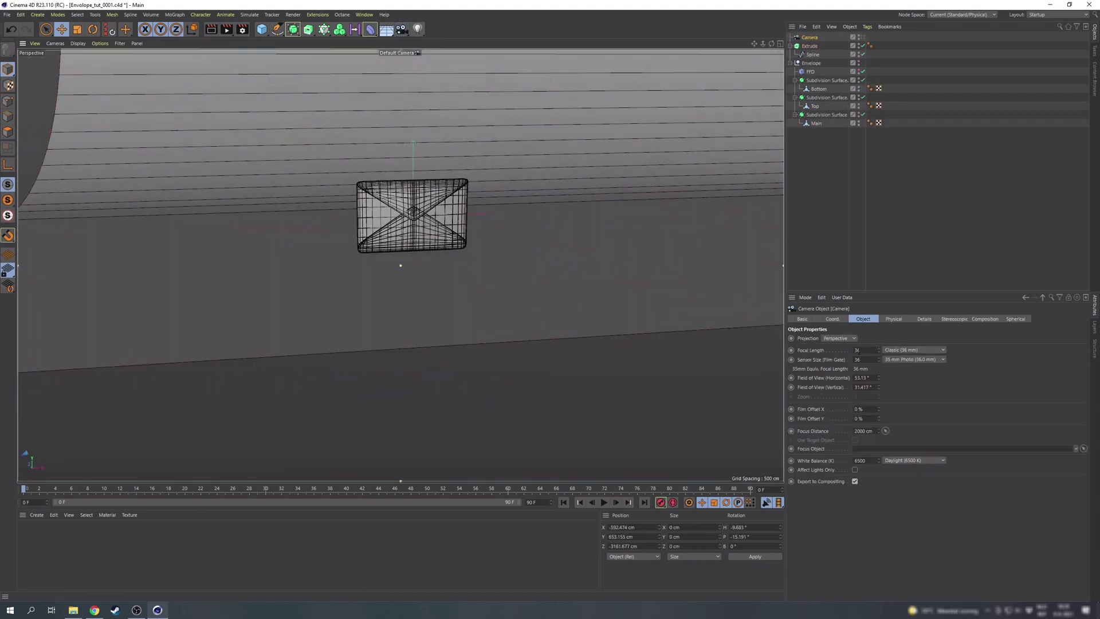
{"action": "double_click", "coordinate": [739, 528]}
{"action": "type", "text": "0"}
{"action": "key", "text": "Tab"}
{"action": "type", "text": "0"}
{"action": "key", "text": "Return"}
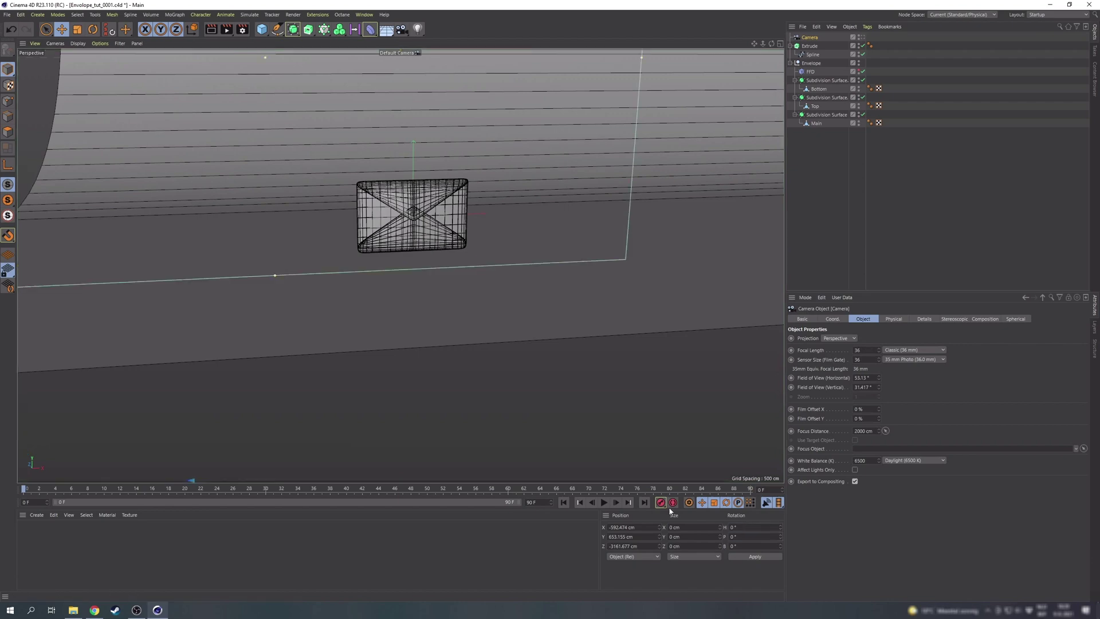
Set the camera's X, Y and Z position to 0 cm
{"action": "double_click", "coordinate": [630, 527]}
{"action": "type", "text": "0"}
{"action": "key", "text": "Tab"}
{"action": "type", "text": "0"}
{"action": "key", "text": "Tab"}
{"action": "type", "text": "0"}
{"action": "key", "text": "Return"}
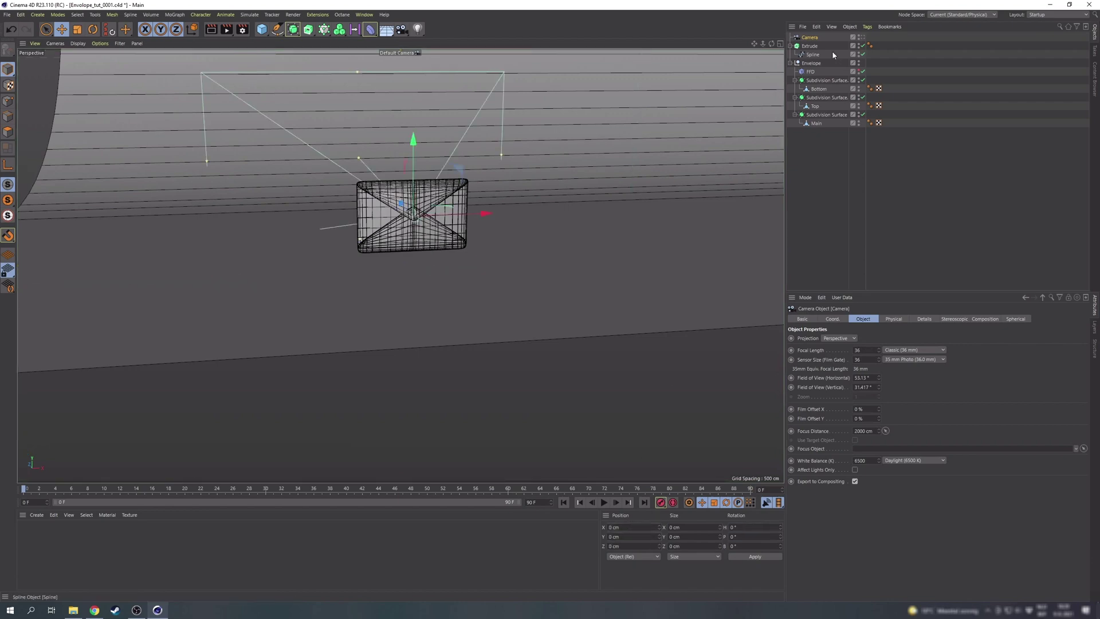
Look through the new camera and pull it back along Z to about -1084 cm to frame the whole envelope
{"action": "left_click", "coordinate": [861, 36]}
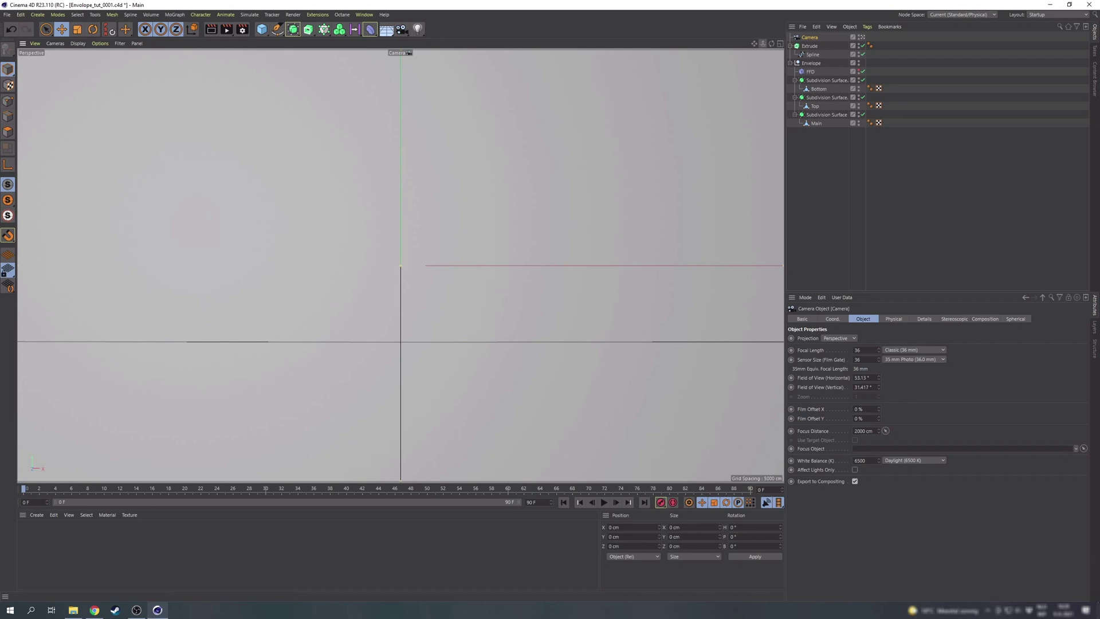
{"action": "left_click_drag", "start_coordinate": [763, 44], "coordinate": [613, 43]}
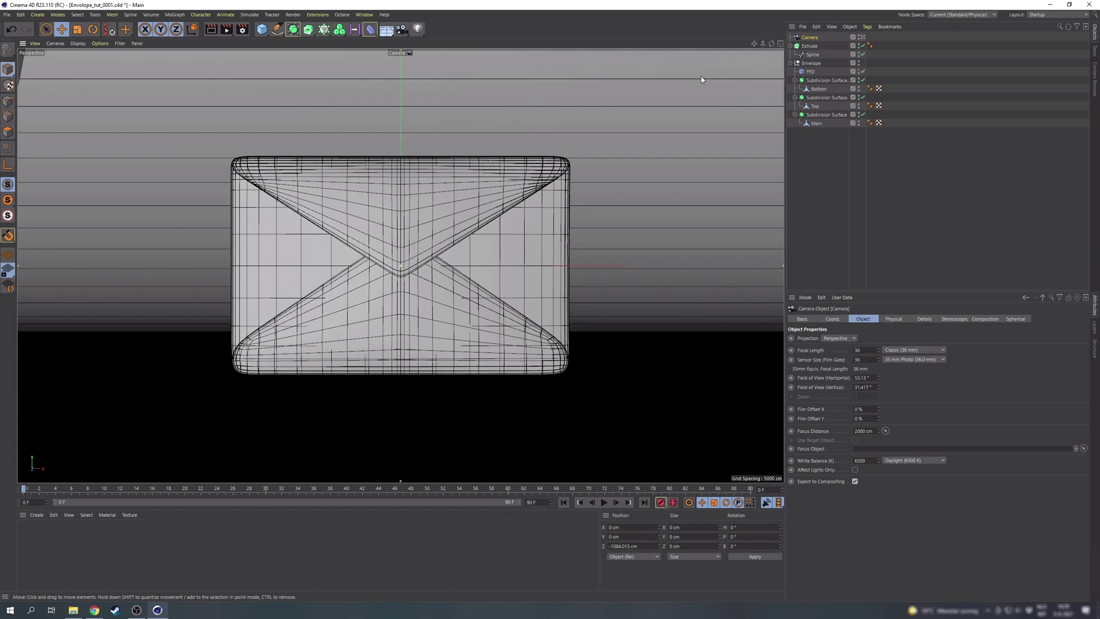
{"action": "left_click", "coordinate": [878, 183]}
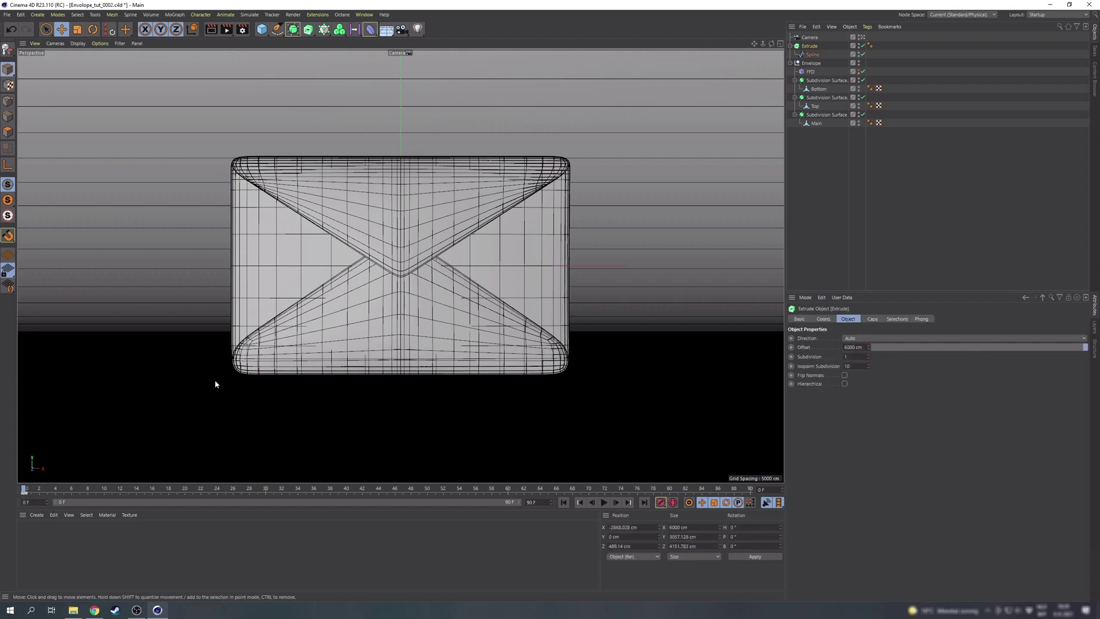
Create a near-white material with a color value of 96% and a specular strength of 100%
{"action": "double_click", "coordinate": [91, 545]}
{"action": "double_click", "coordinate": [27, 532]}
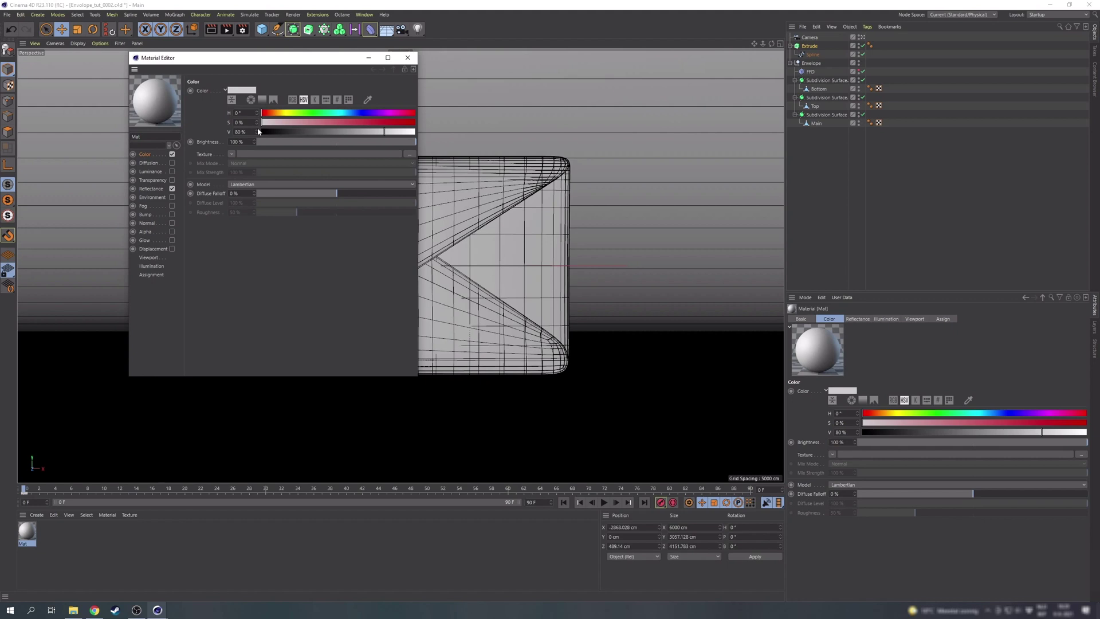
{"action": "left_click_drag", "start_coordinate": [258, 130], "coordinate": [257, 129]}
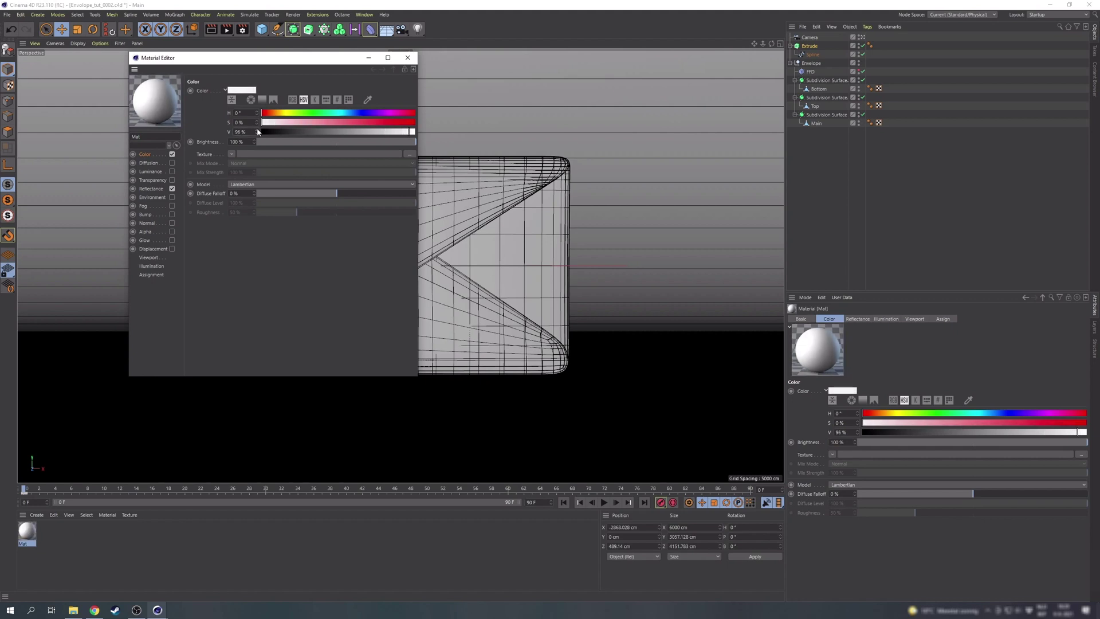
{"action": "left_click", "coordinate": [151, 189]}
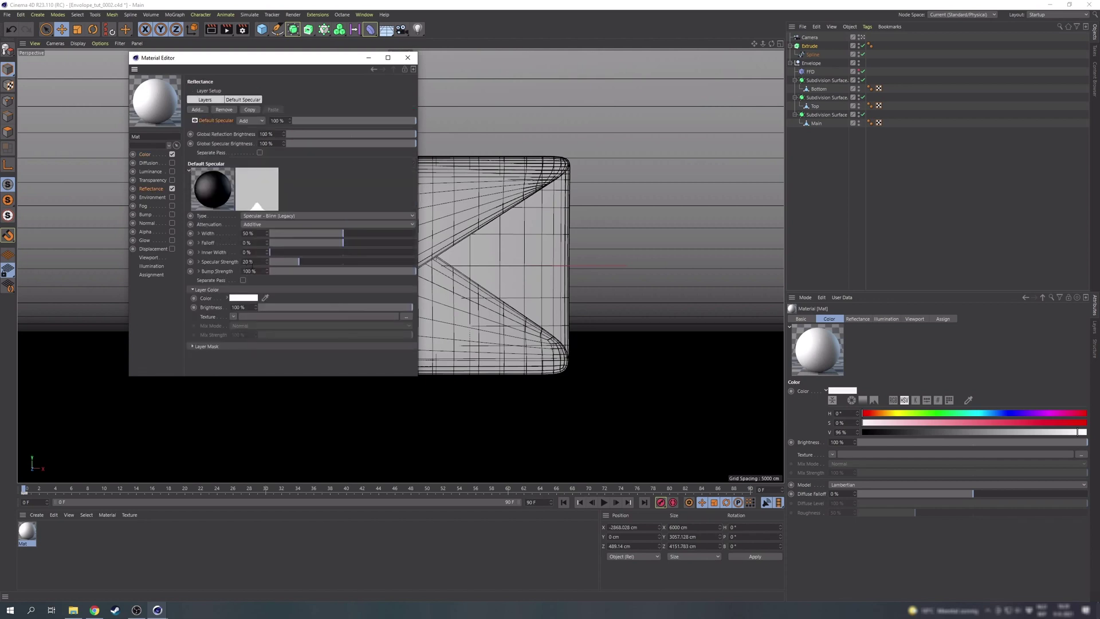
{"action": "left_click_drag", "start_coordinate": [305, 264], "coordinate": [493, 256]}
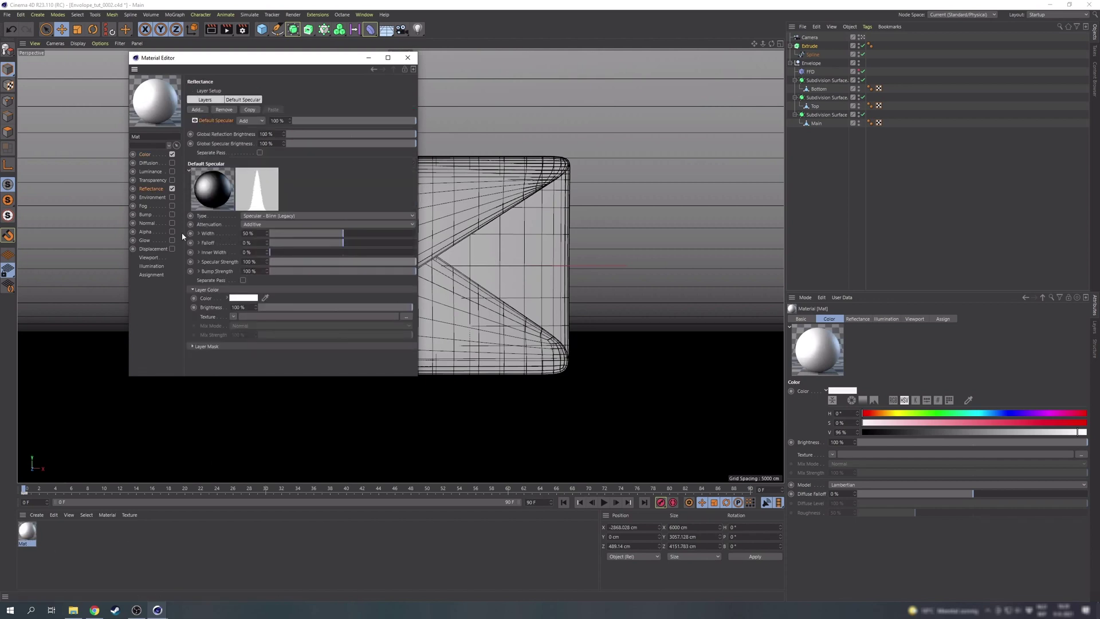
Rename the near-white material as Paper
{"action": "double_click", "coordinate": [151, 136]}
{"action": "type", "text": "Paper"}
{"action": "key", "text": "Return"}
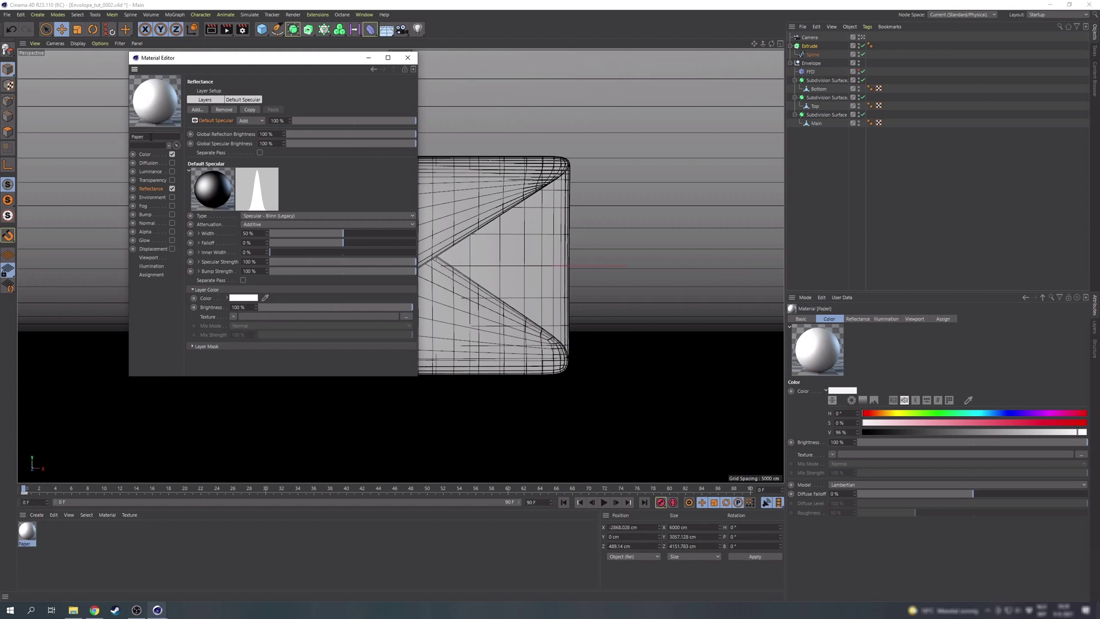
Create a second material and name it Floor
{"action": "double_click", "coordinate": [75, 551]}
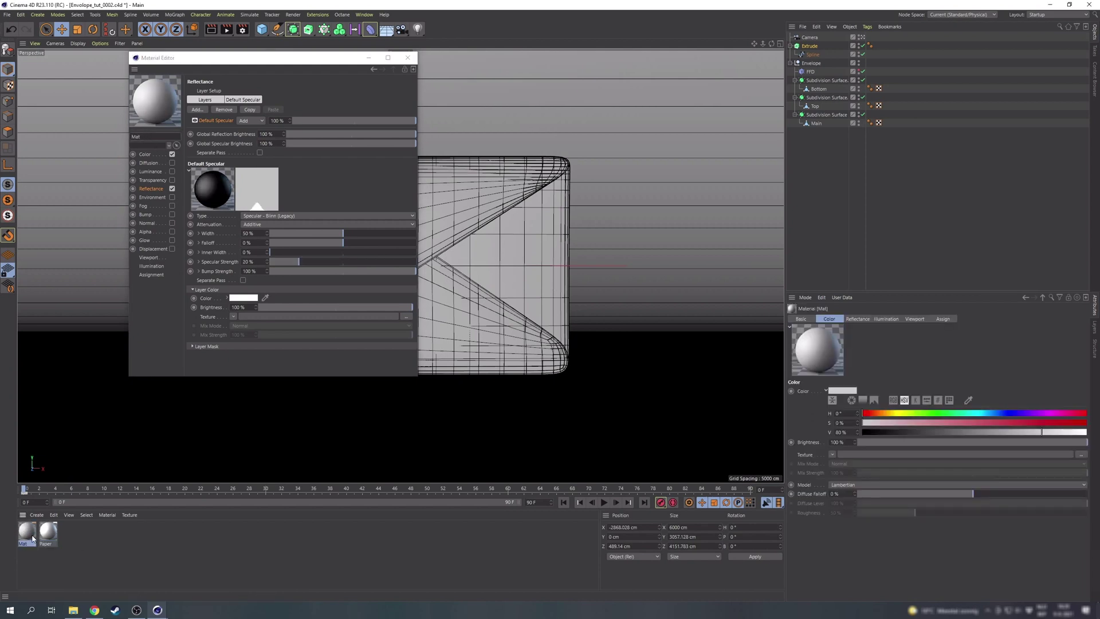
{"action": "double_click", "coordinate": [153, 136]}
{"action": "type", "text": "Floor"}
{"action": "key", "text": "Return"}
Give the Floor material a pale blue color with hue about 193°, saturation 10% and value 90%
{"action": "left_click", "coordinate": [147, 154]}
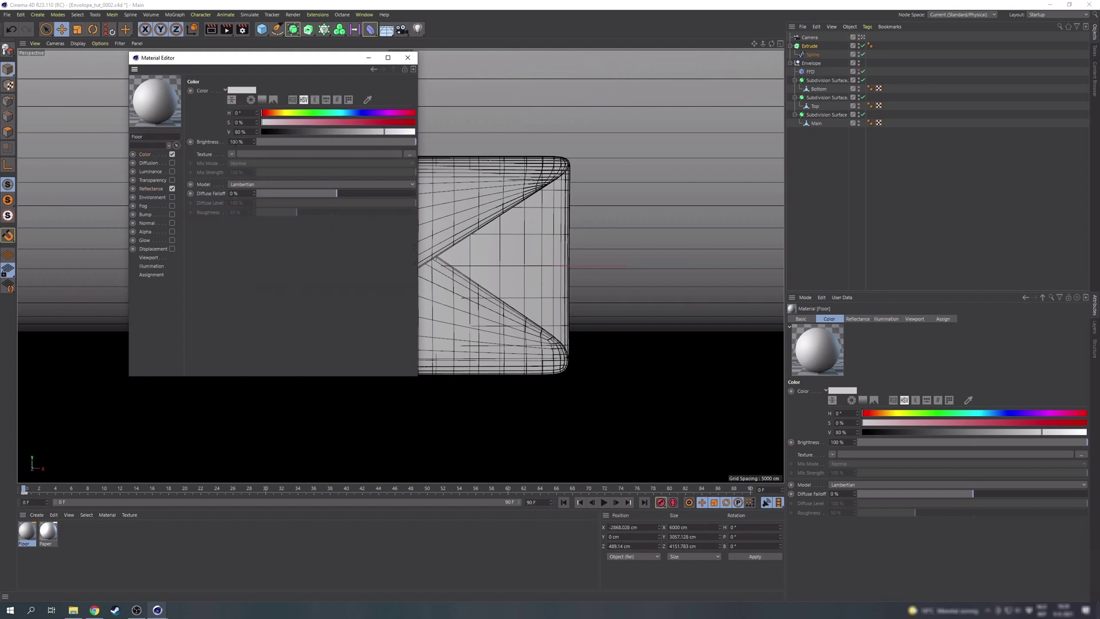
{"action": "left_click", "coordinate": [343, 113]}
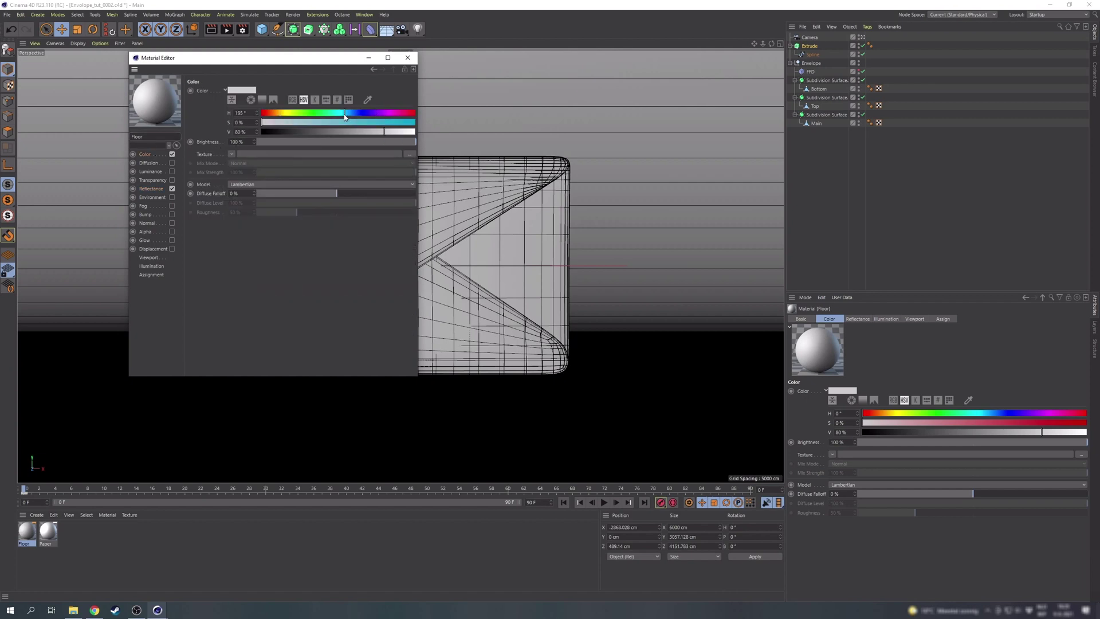
{"action": "left_click", "coordinate": [274, 122]}
{"action": "left_click_drag", "start_coordinate": [274, 125], "coordinate": [277, 124]}
{"action": "left_click", "coordinate": [397, 132]}
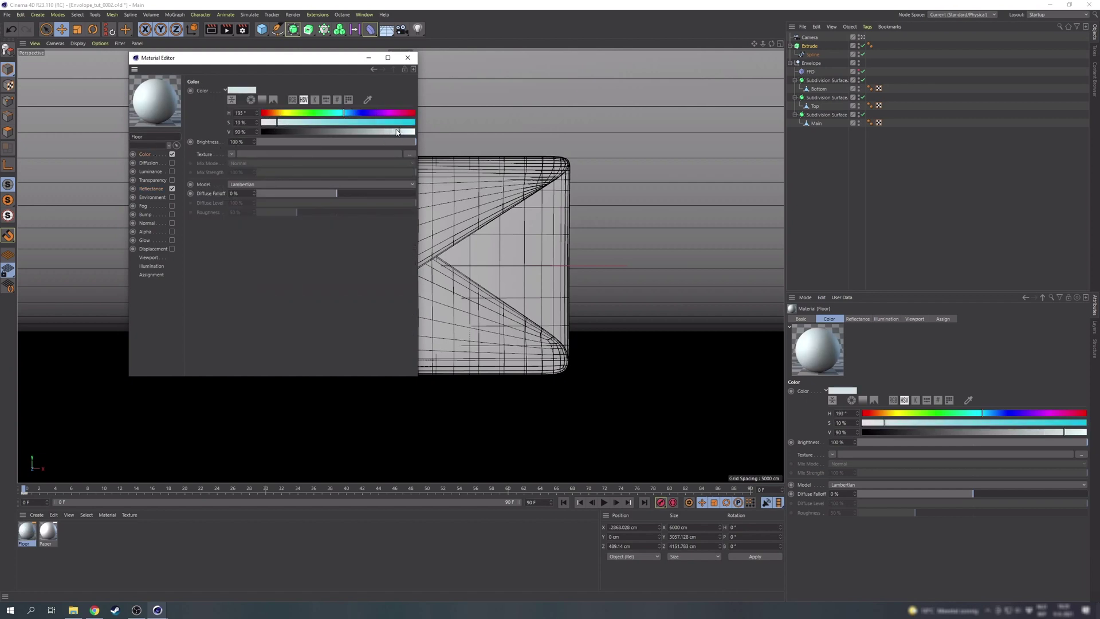
Add a Beckmann reflectance layer to the Floor material at 50% with a Dielectric Fresnel
{"action": "left_click", "coordinate": [167, 188]}
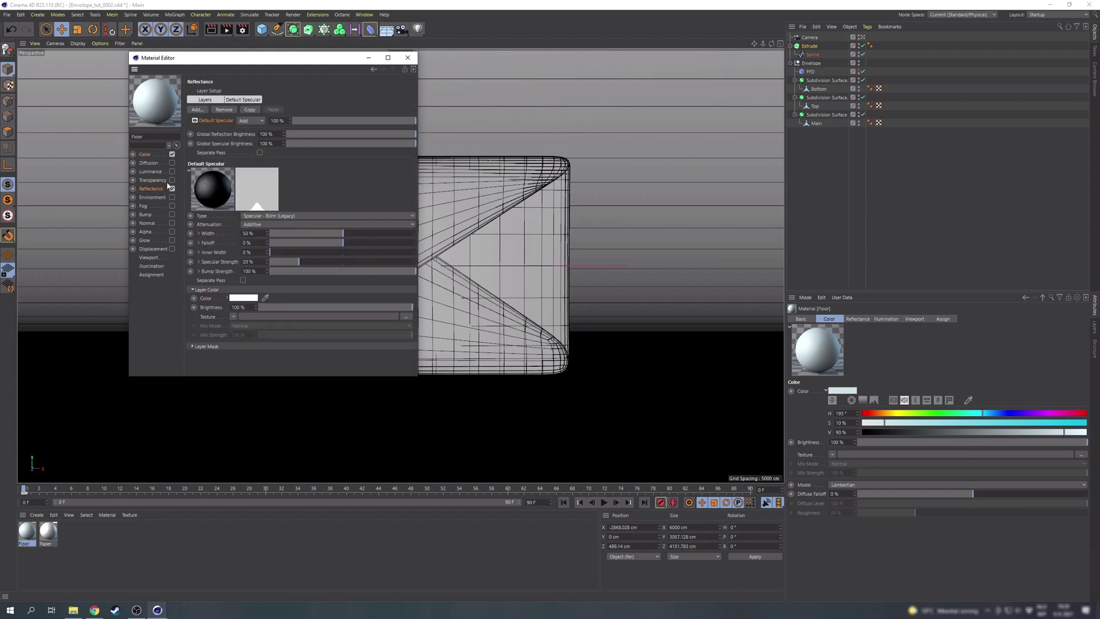
{"action": "left_click", "coordinate": [204, 109]}
{"action": "left_click", "coordinate": [221, 111]}
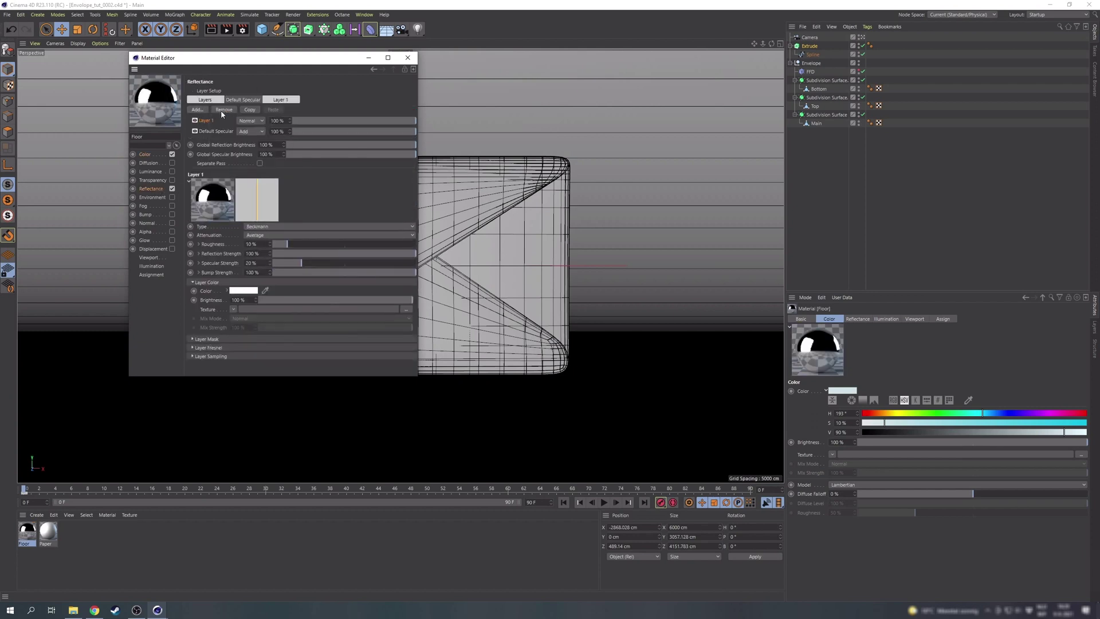
{"action": "left_click", "coordinate": [355, 123]}
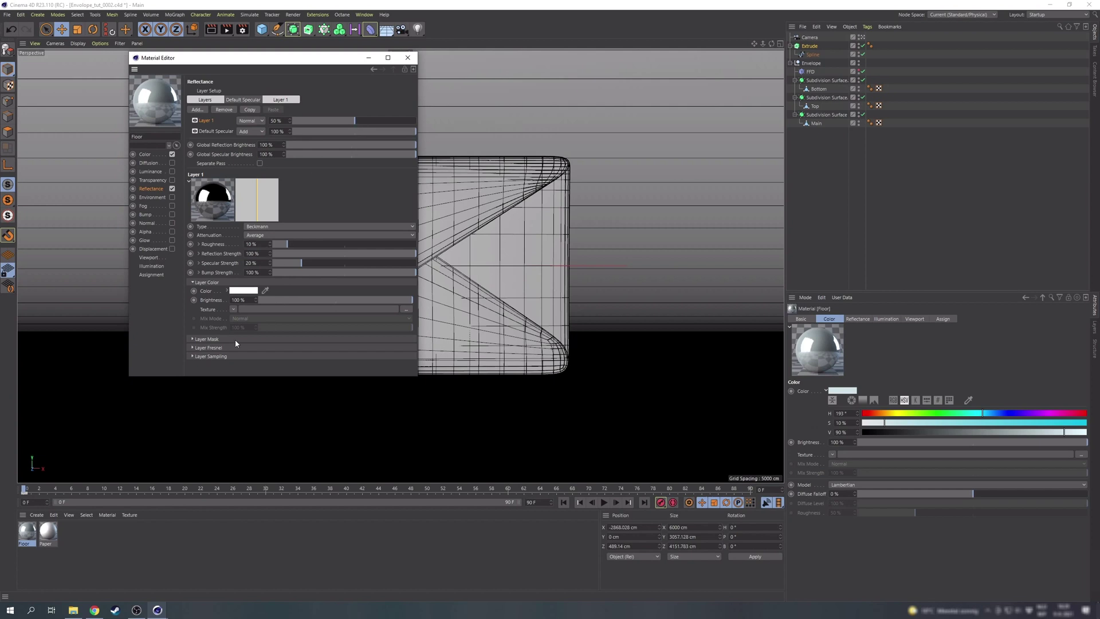
{"action": "left_click", "coordinate": [220, 347]}
{"action": "left_click", "coordinate": [243, 355]}
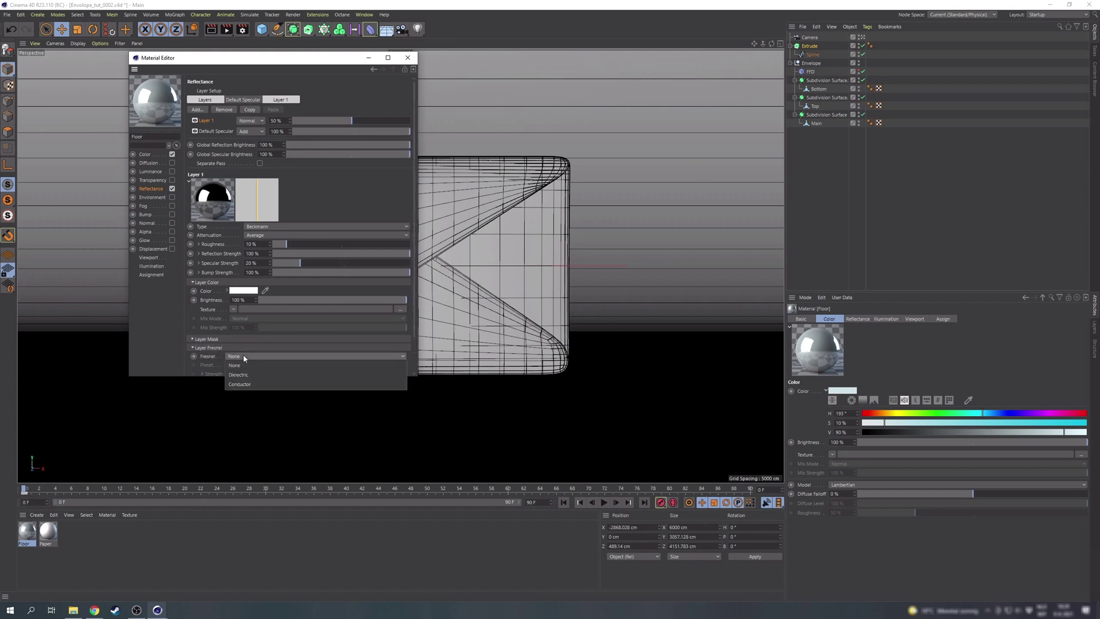
{"action": "left_click", "coordinate": [239, 375]}
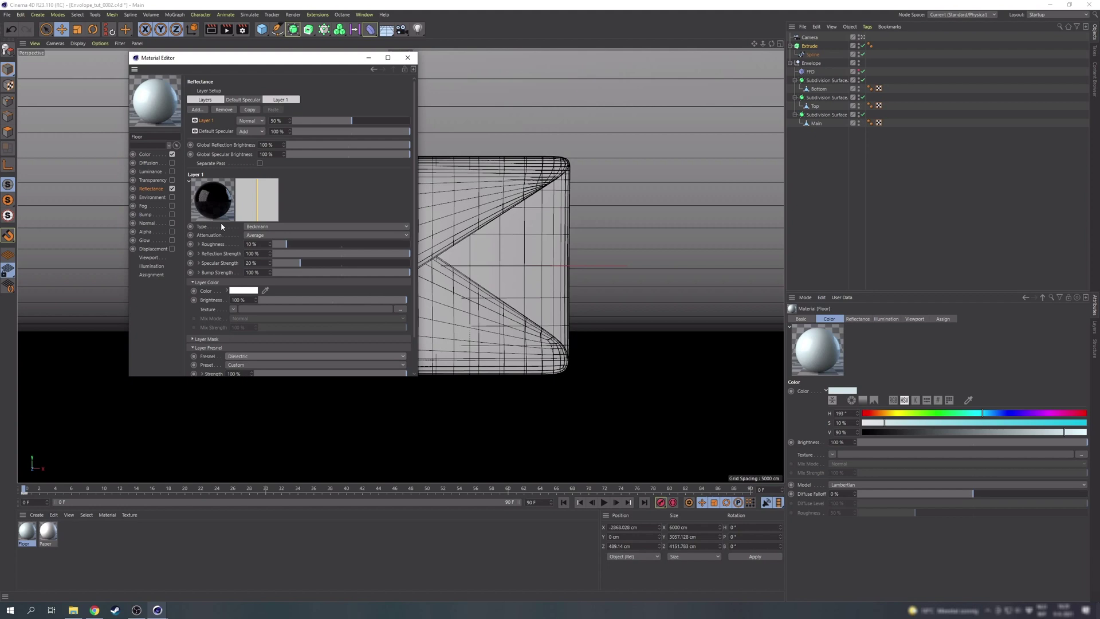
Apply the Floor material to the Extrude backdrop and the Paper material to the Envelope group
{"action": "left_click", "coordinate": [407, 58]}
{"action": "left_click_drag", "start_coordinate": [26, 530], "coordinate": [134, 368]}
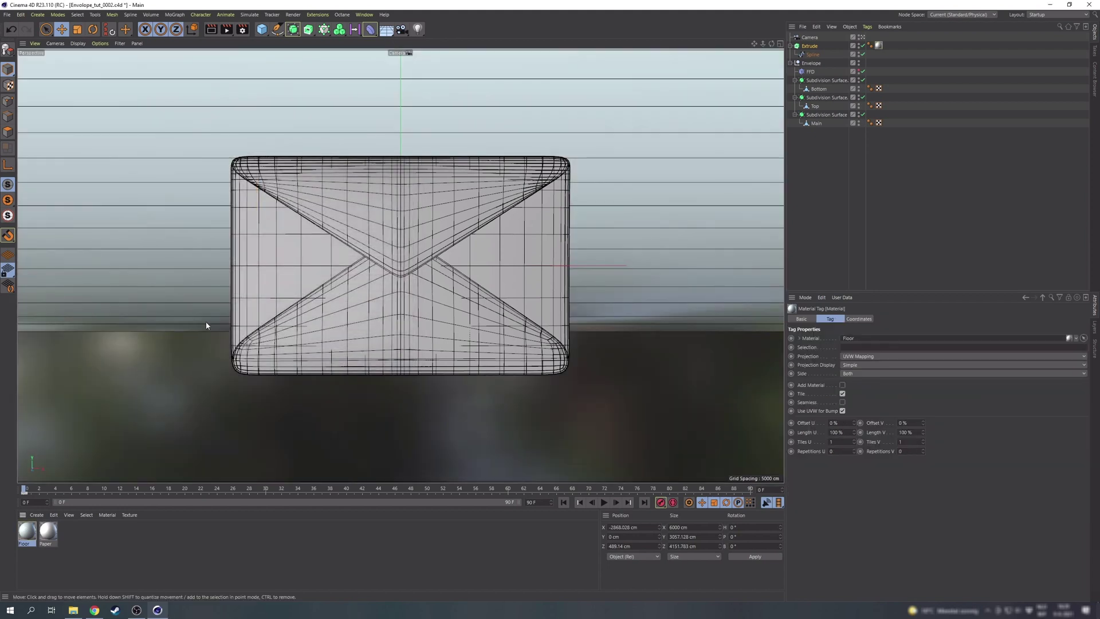
{"action": "key", "text": "ctrl+r"}
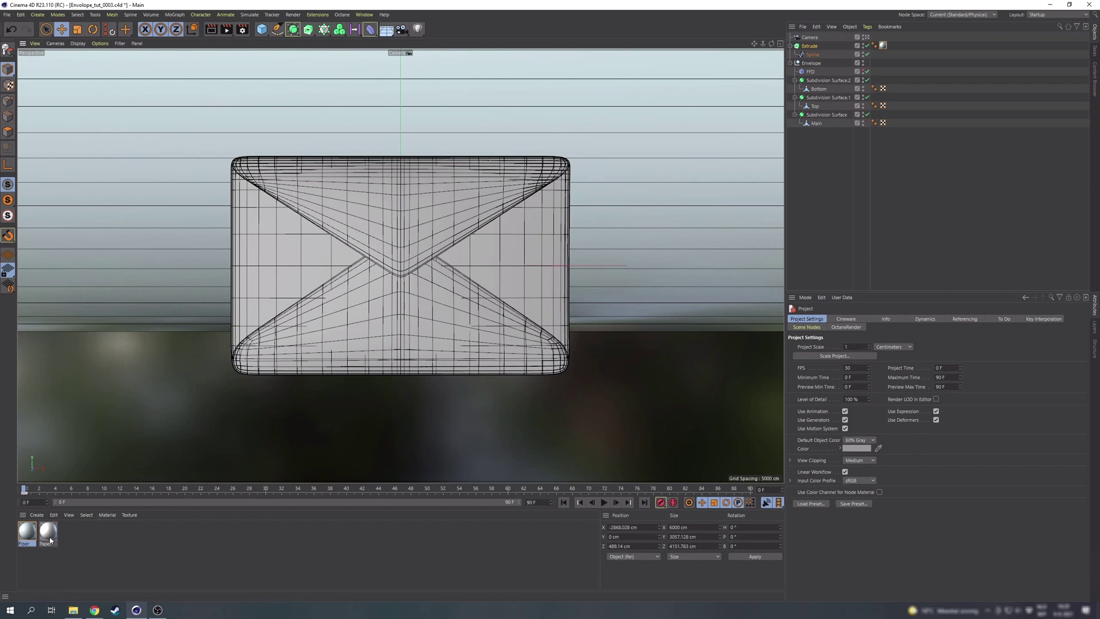
{"action": "left_click_drag", "start_coordinate": [813, 65], "coordinate": [813, 65]}
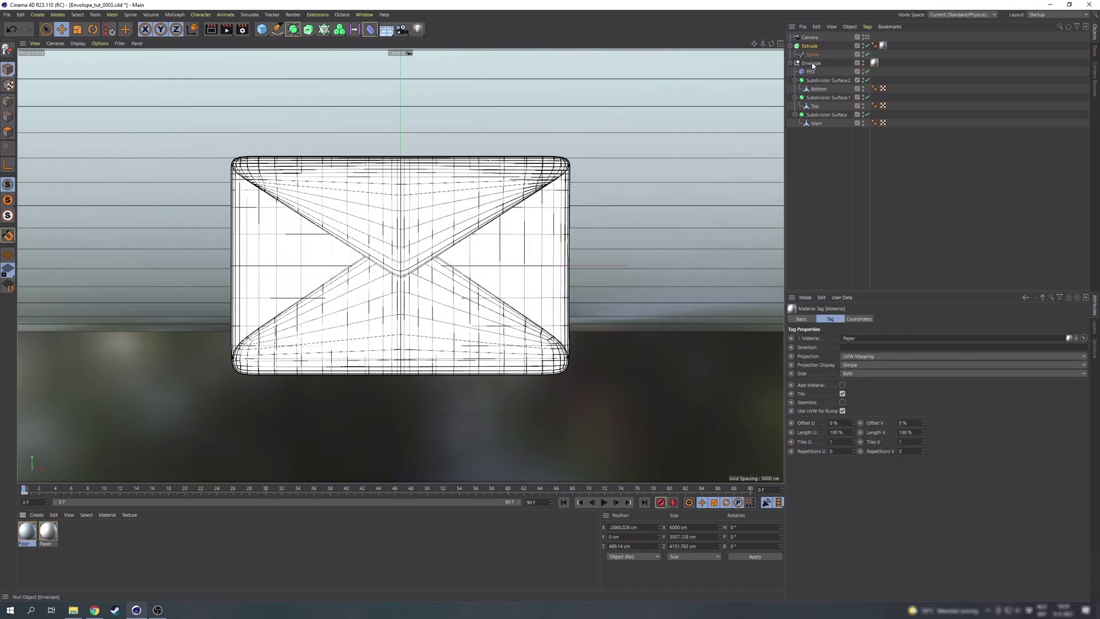
Start an interactive render region over the envelope and switch to the four-view layout
{"action": "left_click", "coordinate": [226, 32]}
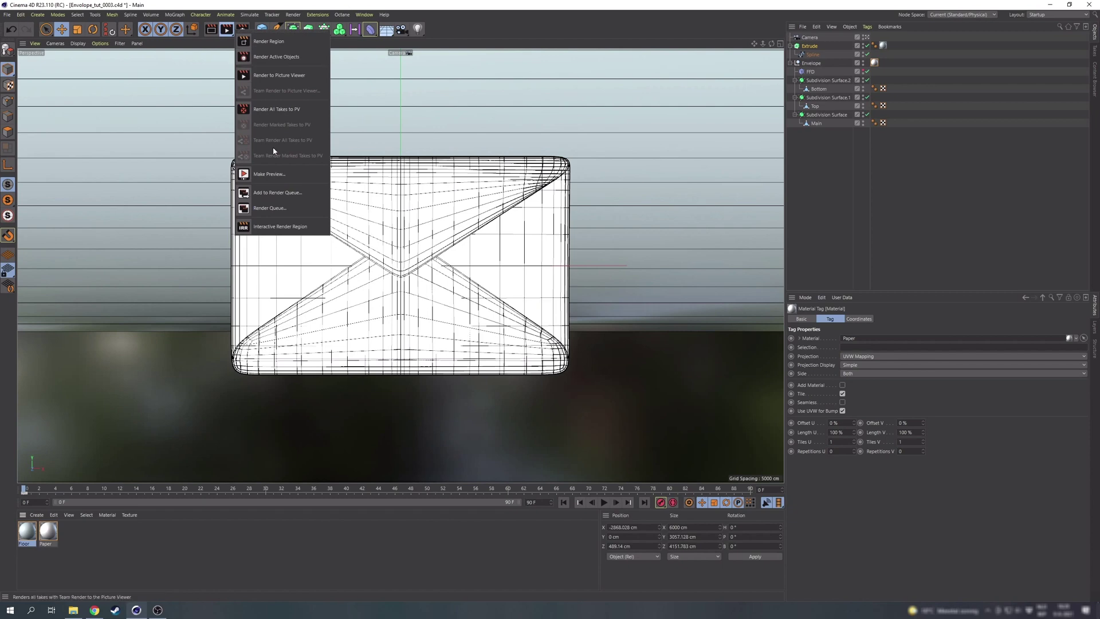
{"action": "left_click", "coordinate": [281, 226]}
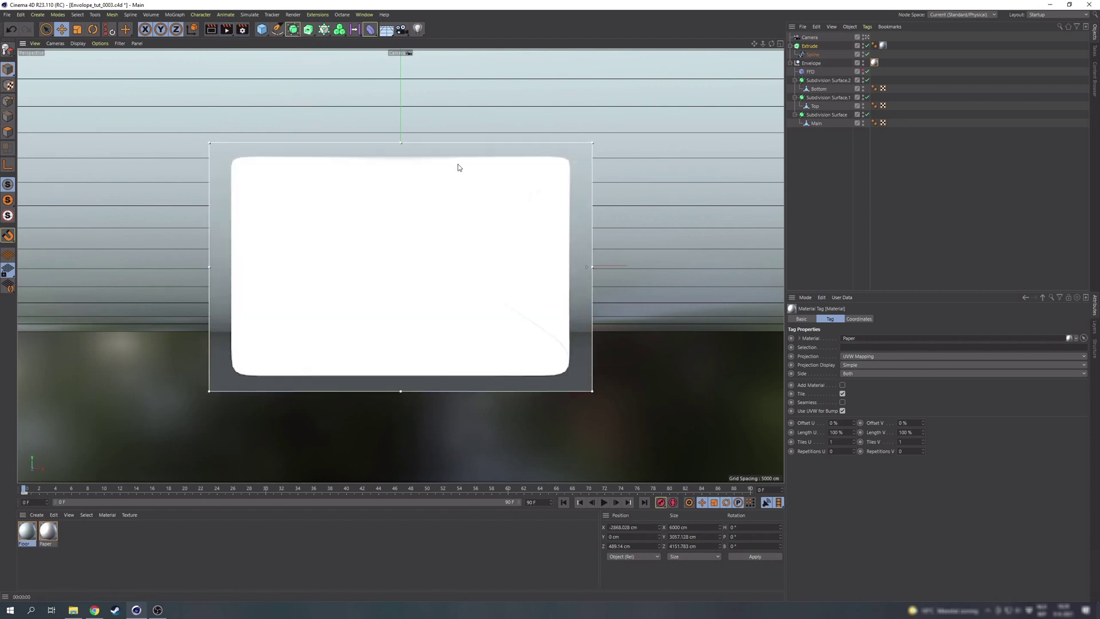
{"action": "middle_click", "coordinate": [389, 215]}
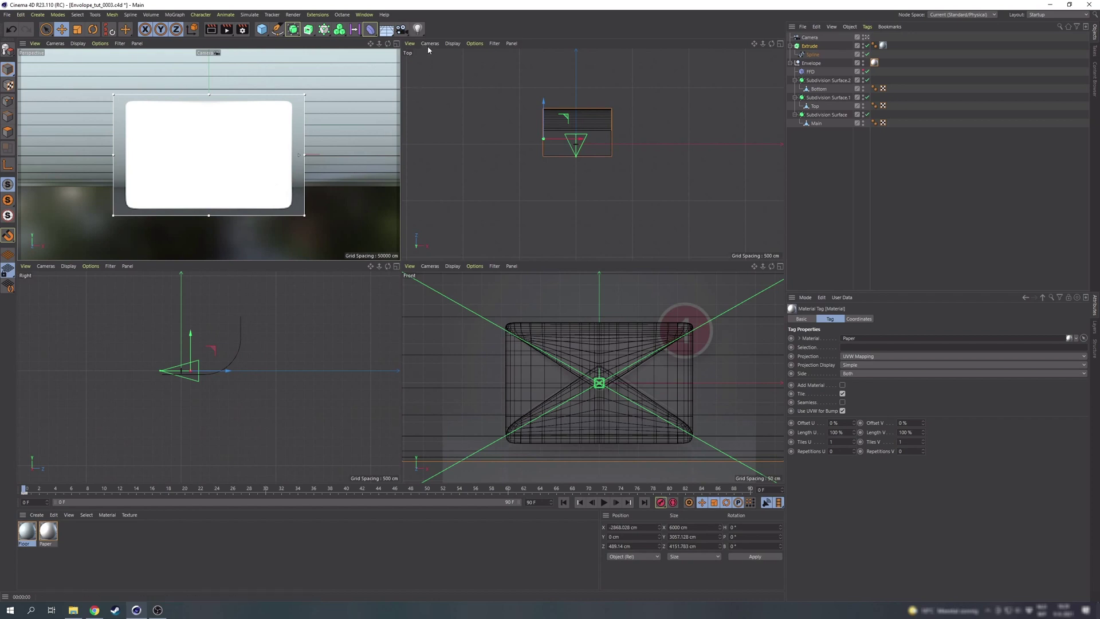
Add an area light and rotate it to a pitch of 90° so that it lies horizontally
{"action": "left_click", "coordinate": [418, 29]}
{"action": "left_click", "coordinate": [445, 60]}
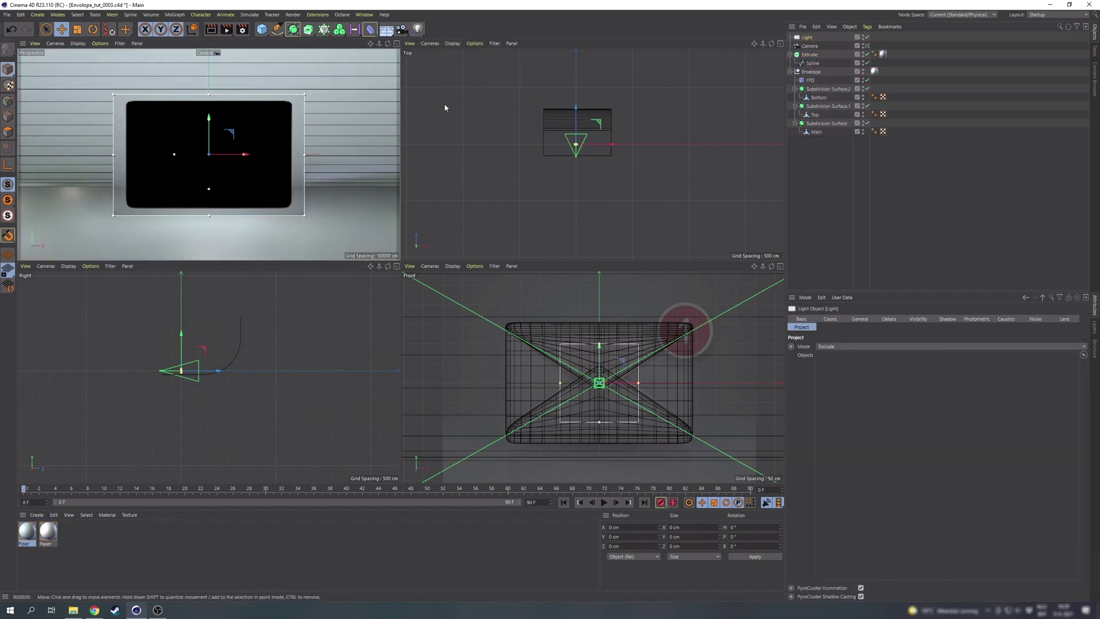
{"action": "key", "text": "r"}
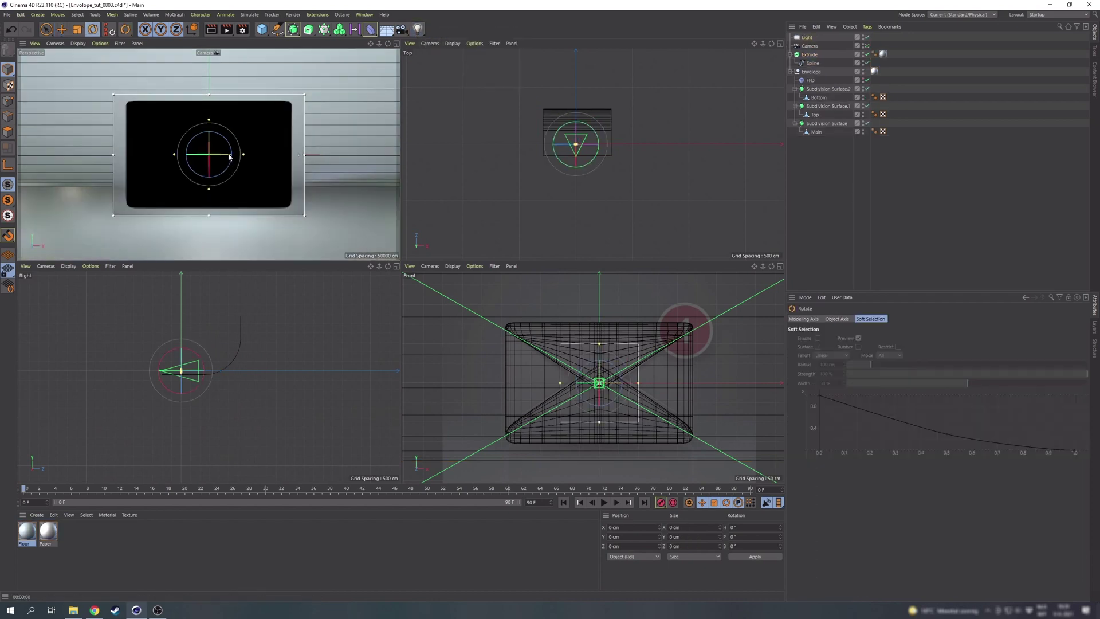
{"action": "left_click_drag", "start_coordinate": [202, 364], "coordinate": [167, 347]}
Scale the area light up to a square about 1160 cm on each side
{"action": "left_click", "coordinate": [808, 37]}
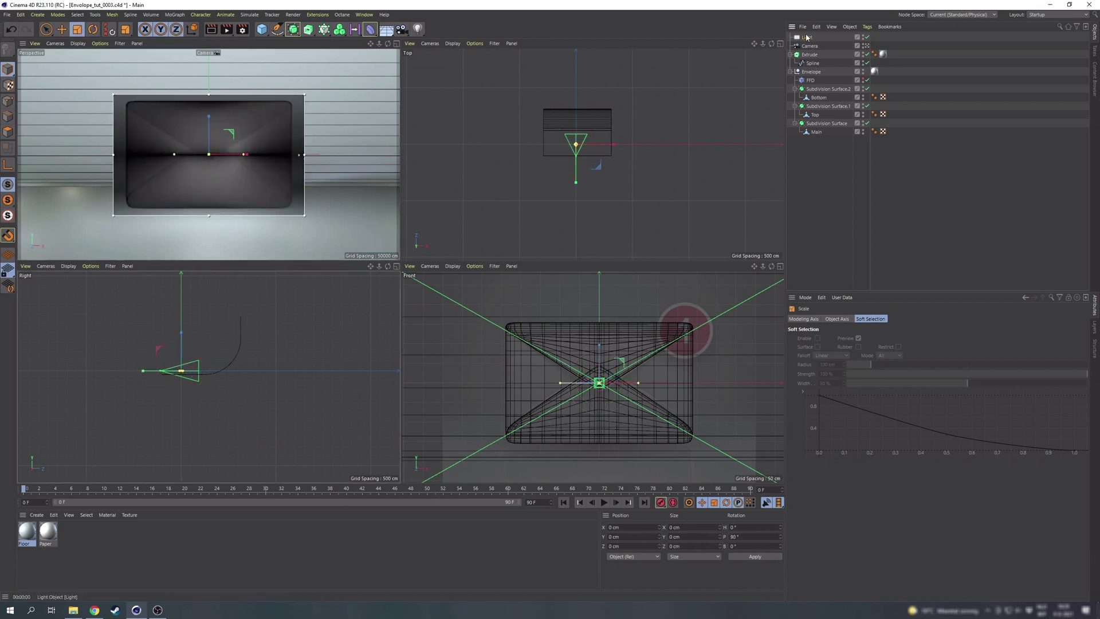
{"action": "left_click", "coordinate": [894, 320]}
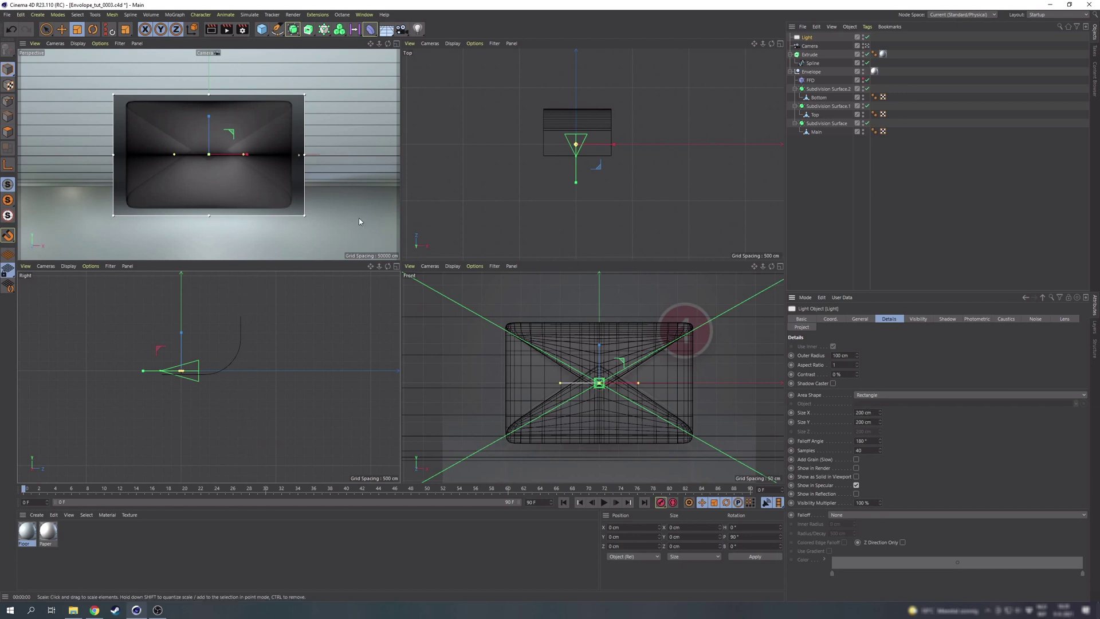
{"action": "left_click_drag", "start_coordinate": [272, 164], "coordinate": [321, 165]}
{"action": "left_click_drag", "start_coordinate": [275, 344], "coordinate": [504, 343]}
{"action": "scroll", "coordinate": [579, 139], "scroll_direction": "up", "scroll_amount": 6}
Move the area light above and slightly in front of the envelope, to about Y 615 cm and Z -192 cm
{"action": "key", "text": "e"}
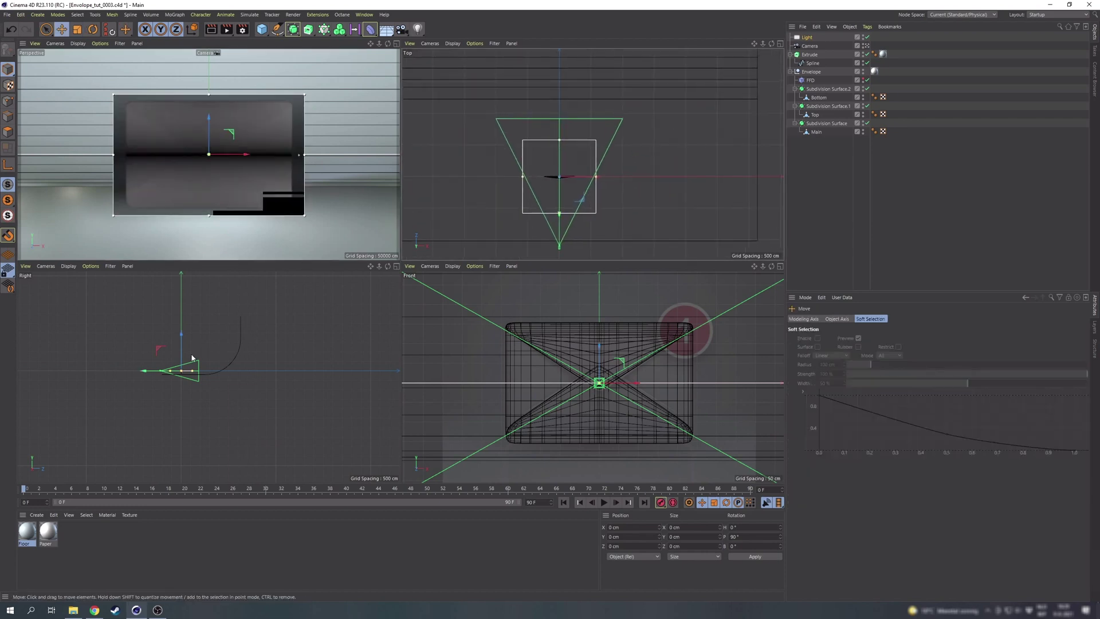
{"action": "scroll", "coordinate": [180, 371], "scroll_direction": "up", "scroll_amount": 5}
{"action": "left_click_drag", "start_coordinate": [188, 340], "coordinate": [188, 287]}
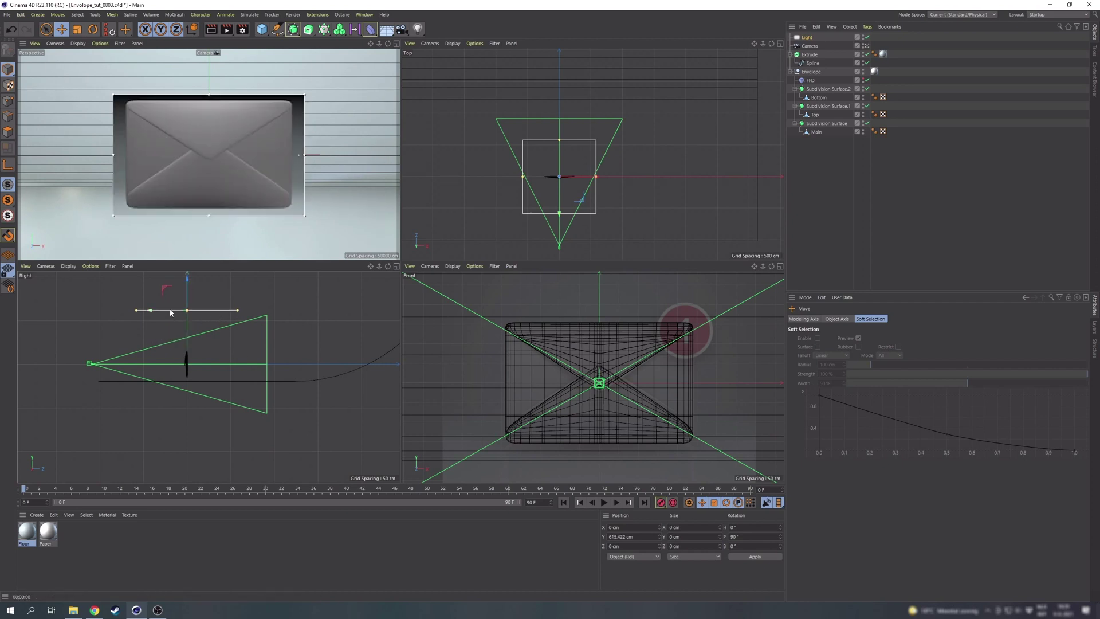
{"action": "left_click_drag", "start_coordinate": [171, 313], "coordinate": [156, 312]}
Set the overhead area light's shadow type to Area
{"action": "left_click", "coordinate": [807, 38]}
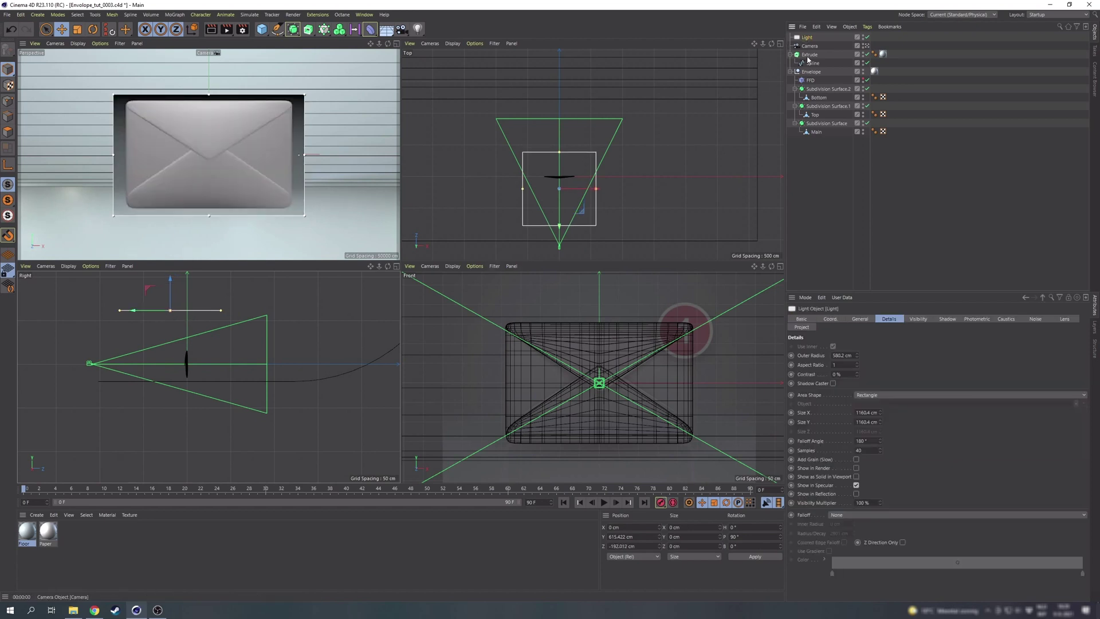
{"action": "left_click", "coordinate": [861, 319]}
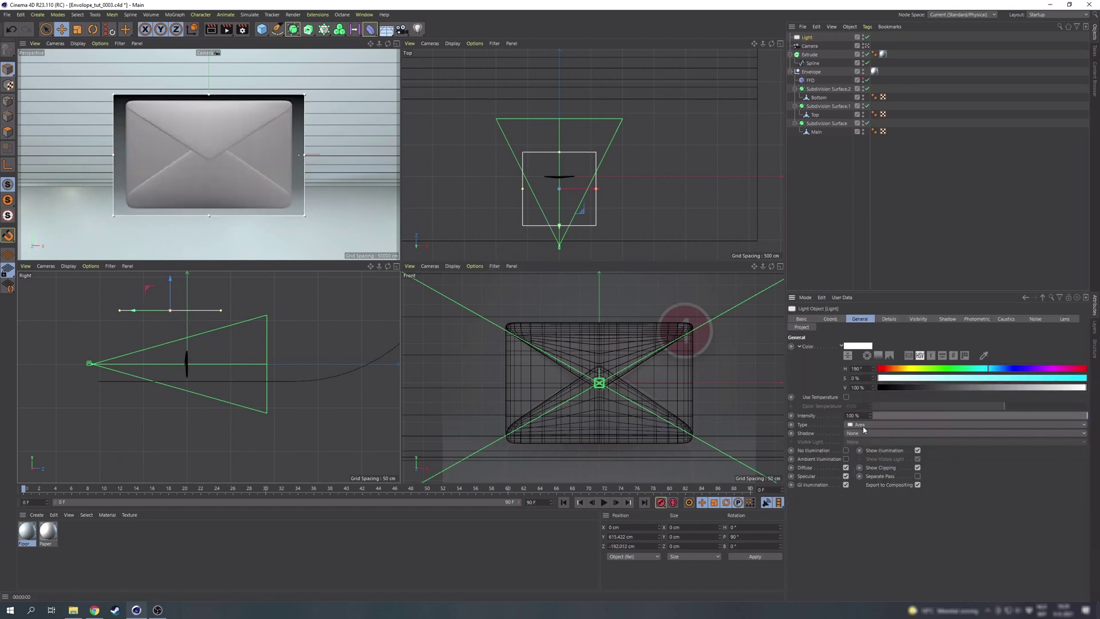
{"action": "left_click", "coordinate": [865, 433]}
{"action": "left_click", "coordinate": [864, 471]}
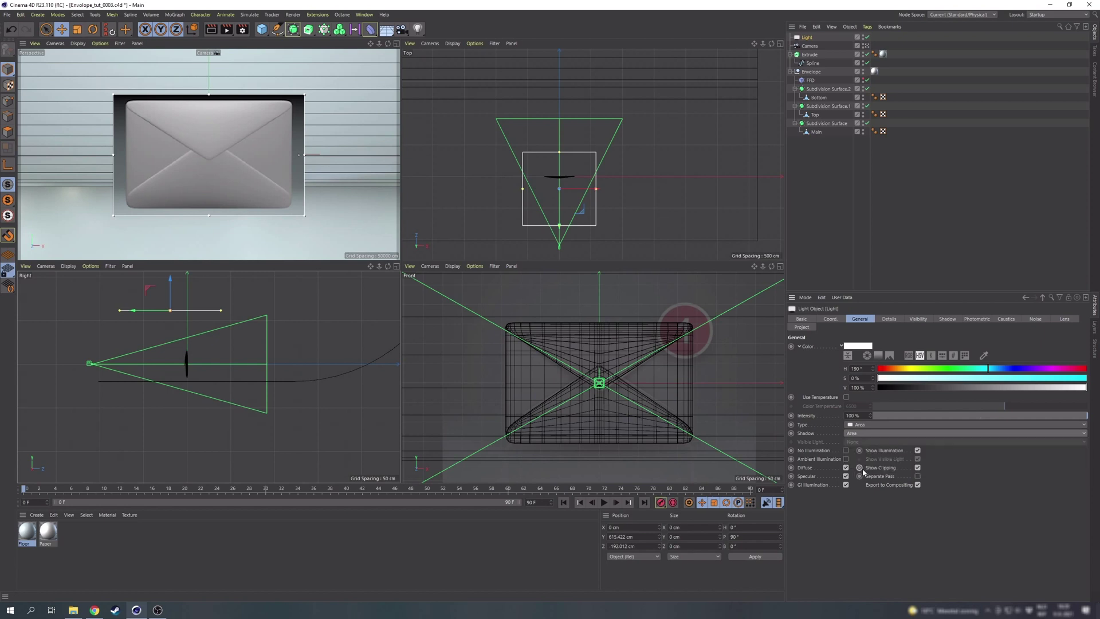
Add an omni light in front of the envelope at about Y 202 cm, Z -482 cm, with 50% intensity
{"action": "left_click", "coordinate": [418, 28]}
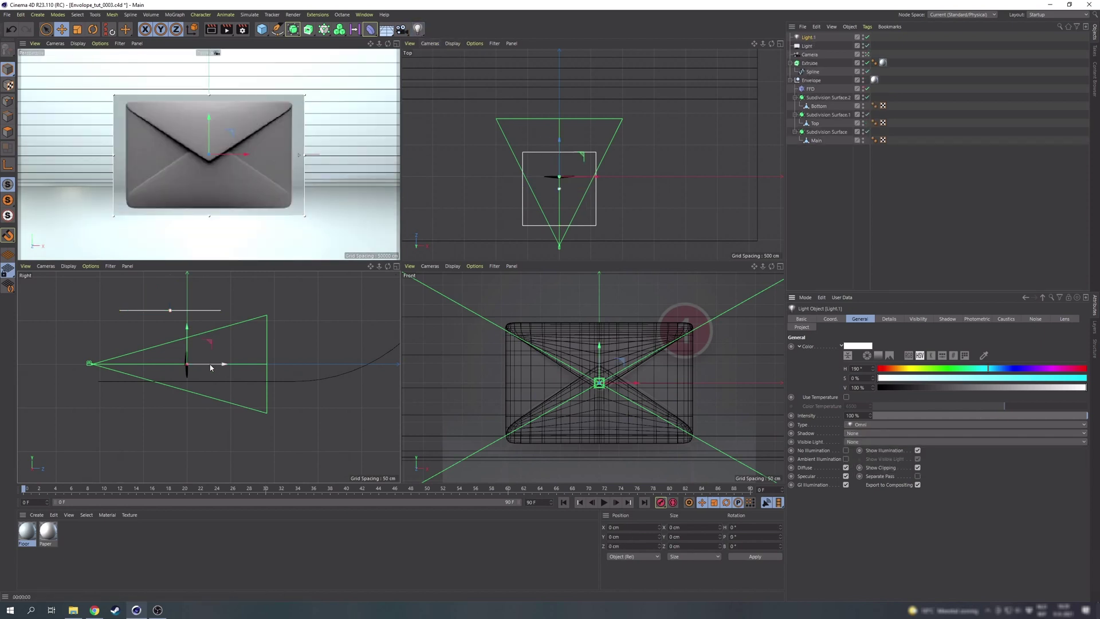
{"action": "mouse_move", "coordinate": [210, 370]}
{"action": "left_mouse_down"}
{"action": "mouse_move", "coordinate": [166, 371]}
{"action": "mouse_move", "coordinate": [144, 344]}
{"action": "mouse_move", "coordinate": [149, 331]}
{"action": "left_mouse_up"}
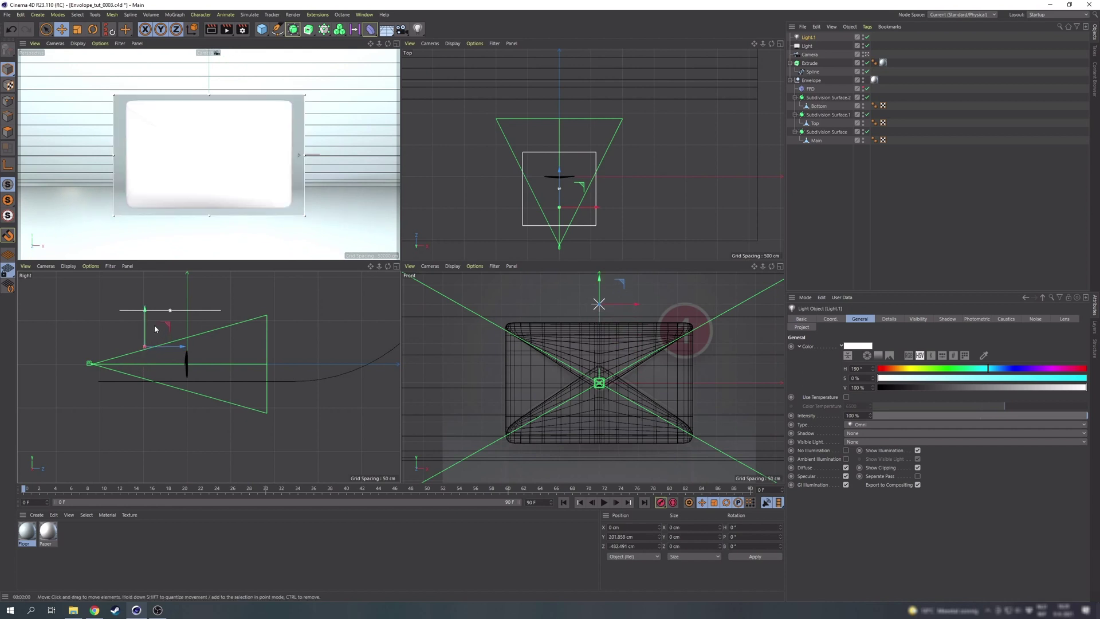
{"action": "left_click", "coordinate": [857, 416]}
{"action": "type", "text": "50"}
{"action": "key", "text": "Return"}
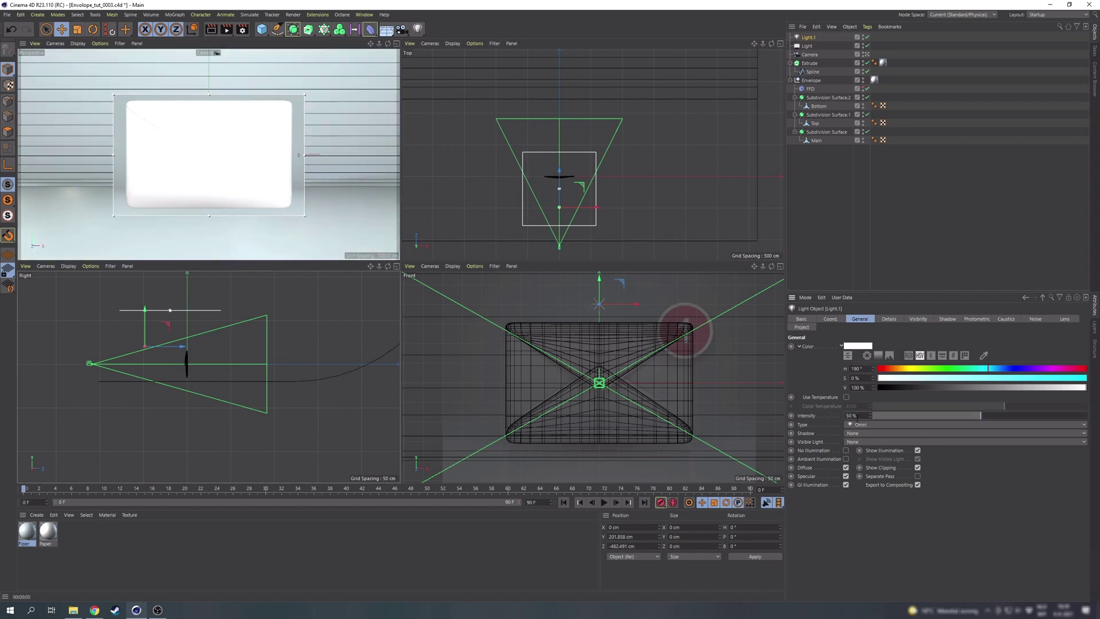
Add a third light and name the area light Top, the front omni light Front and the new one Ambient
{"action": "left_click", "coordinate": [418, 29]}
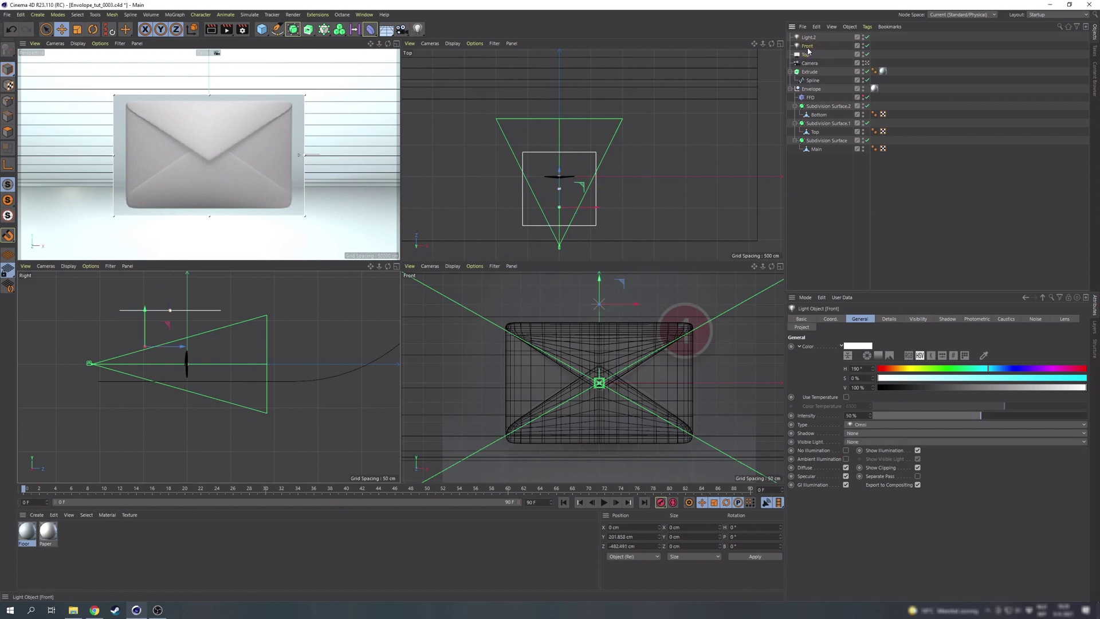
{"action": "double_click", "coordinate": [809, 37]}
{"action": "type", "text": "Ambient"}
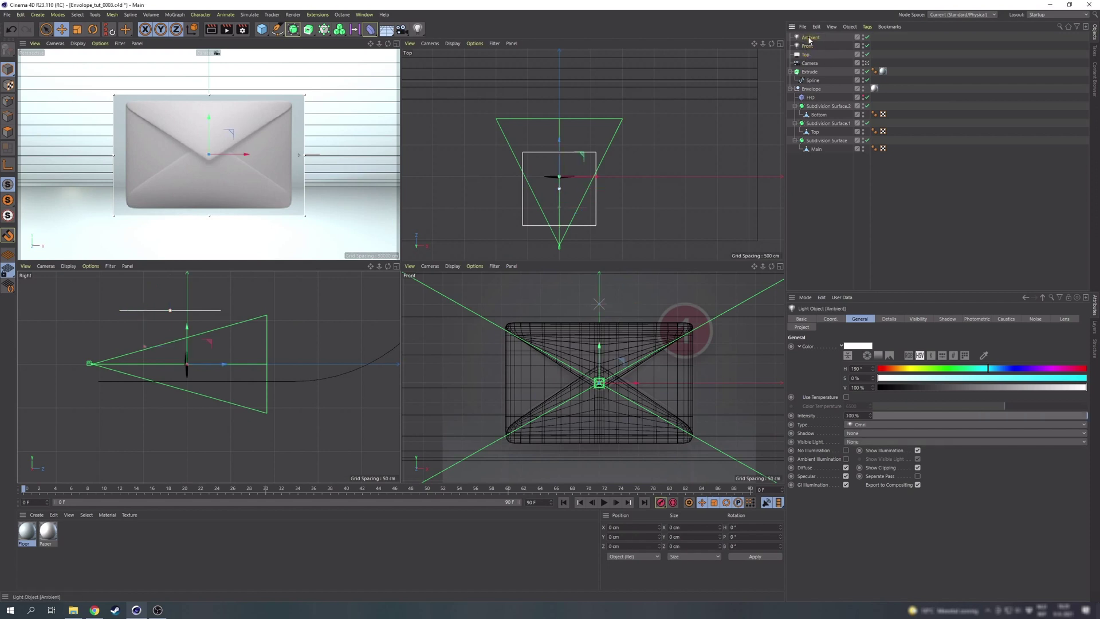
{"action": "key", "text": "Return"}
Set the Ambient light to ambient illumination at 60% intensity, tinted pale cyan with 2% saturation
{"action": "left_click_drag", "start_coordinate": [878, 379], "coordinate": [882, 378]}
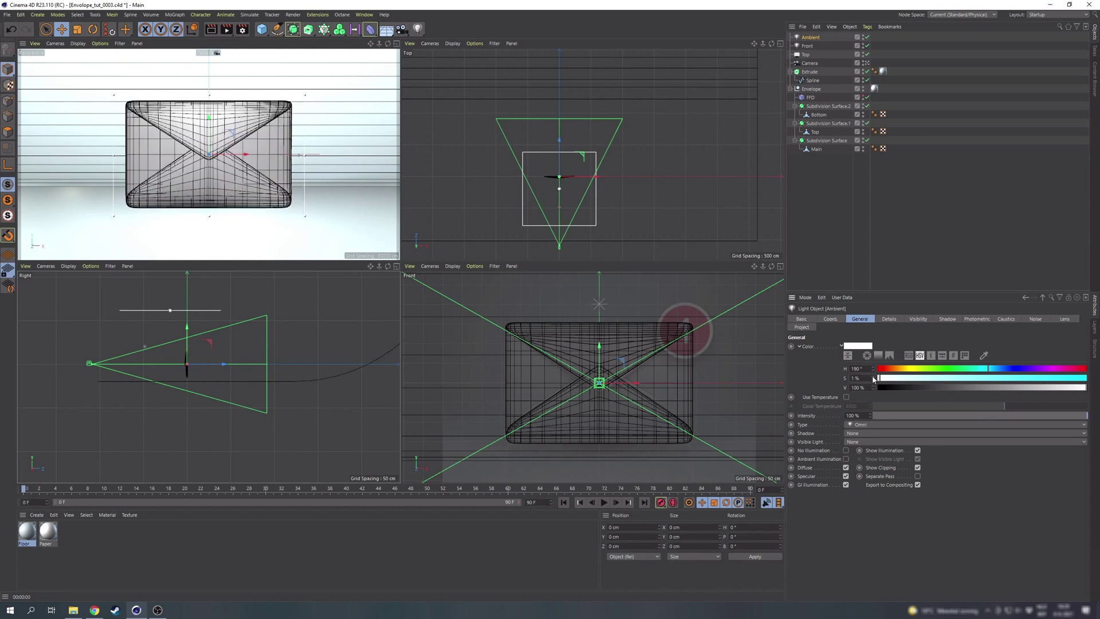
{"action": "left_click_drag", "start_coordinate": [988, 370], "coordinate": [986, 369]}
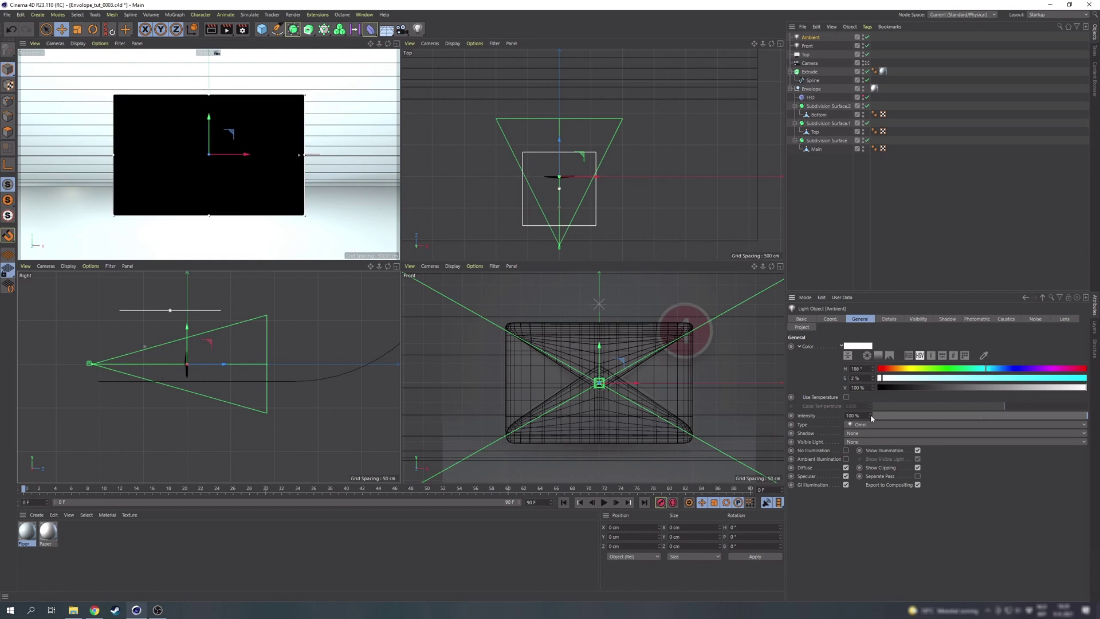
{"action": "left_click", "coordinate": [847, 460]}
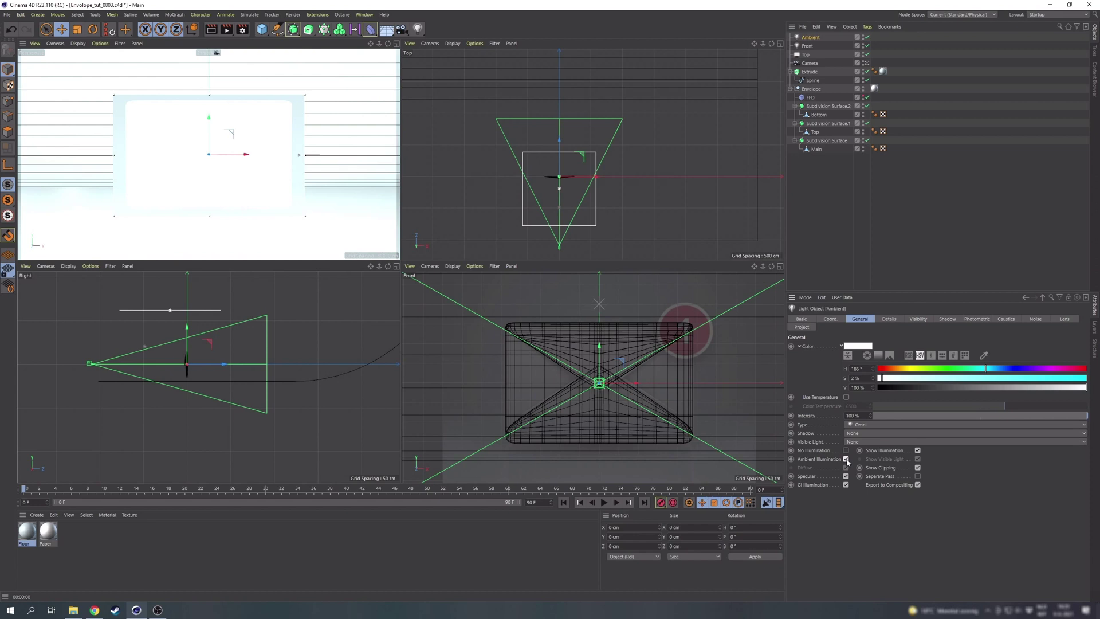
{"action": "left_click_drag", "start_coordinate": [1057, 416], "coordinate": [1001, 417]}
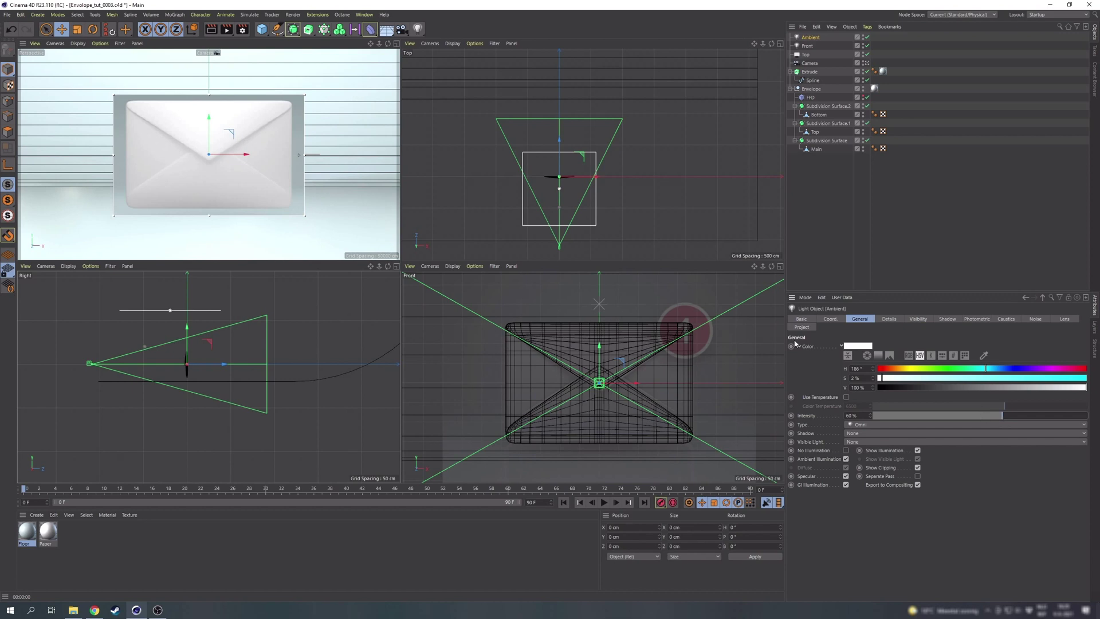
Add an omni light beside the envelope at X 400 cm, with 5% color saturation and diffuse and GI illumination off
{"action": "left_click", "coordinate": [418, 29]}
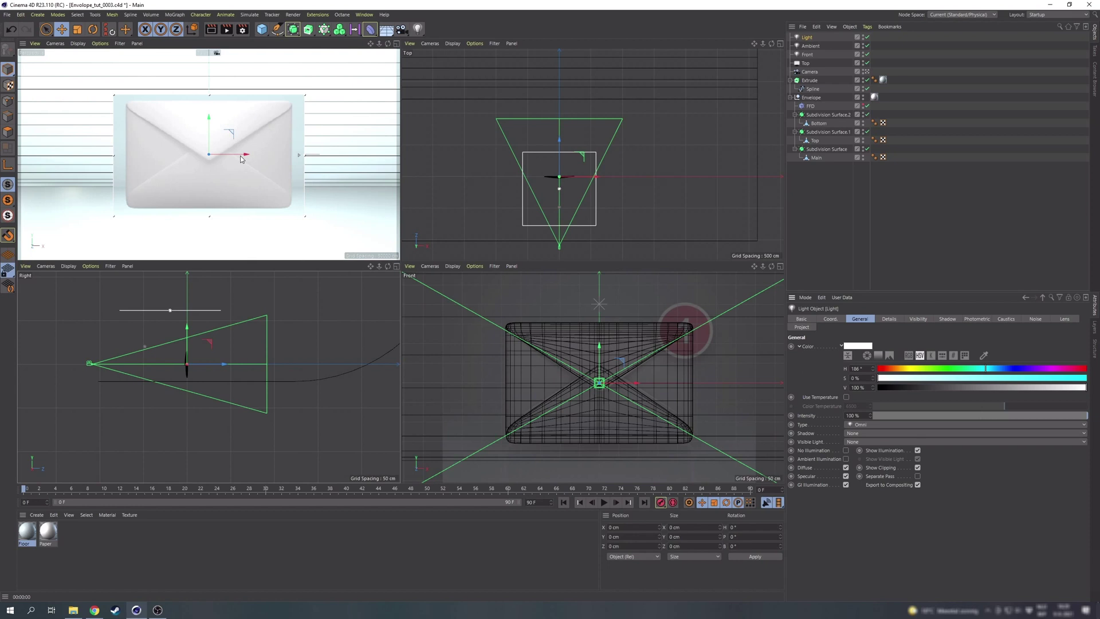
{"action": "mouse_move", "coordinate": [241, 159]}
{"action": "left_mouse_down"}
{"action": "mouse_move", "coordinate": [385, 155]}
{"action": "mouse_move", "coordinate": [375, 156]}
{"action": "left_mouse_up"}
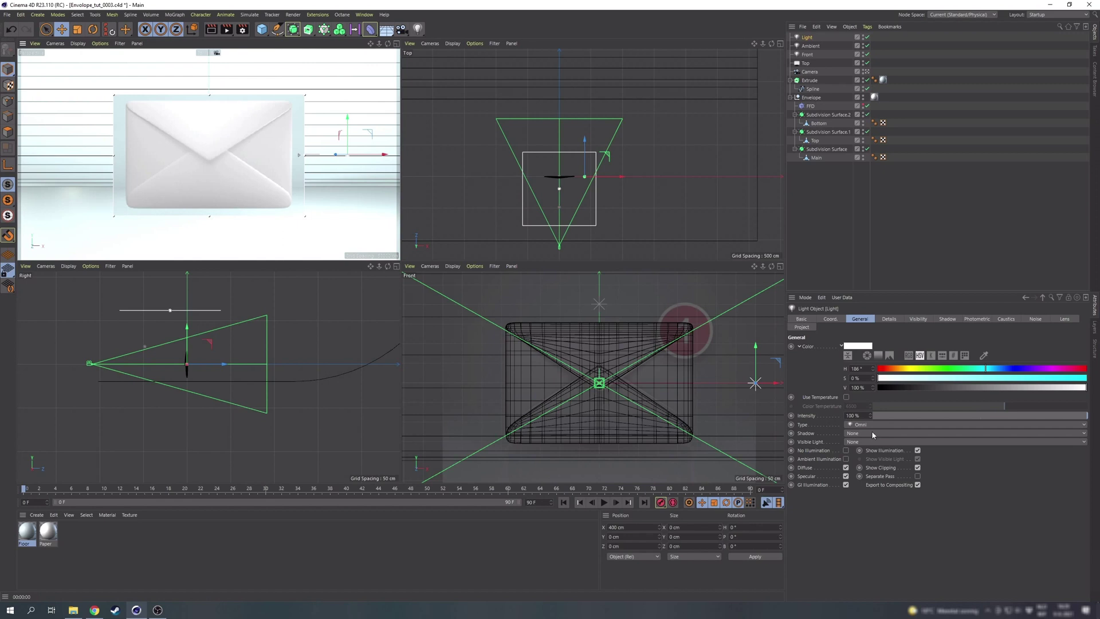
{"action": "left_click_drag", "start_coordinate": [874, 380], "coordinate": [874, 376]}
{"action": "left_click", "coordinate": [847, 467]}
{"action": "left_click", "coordinate": [845, 485]}
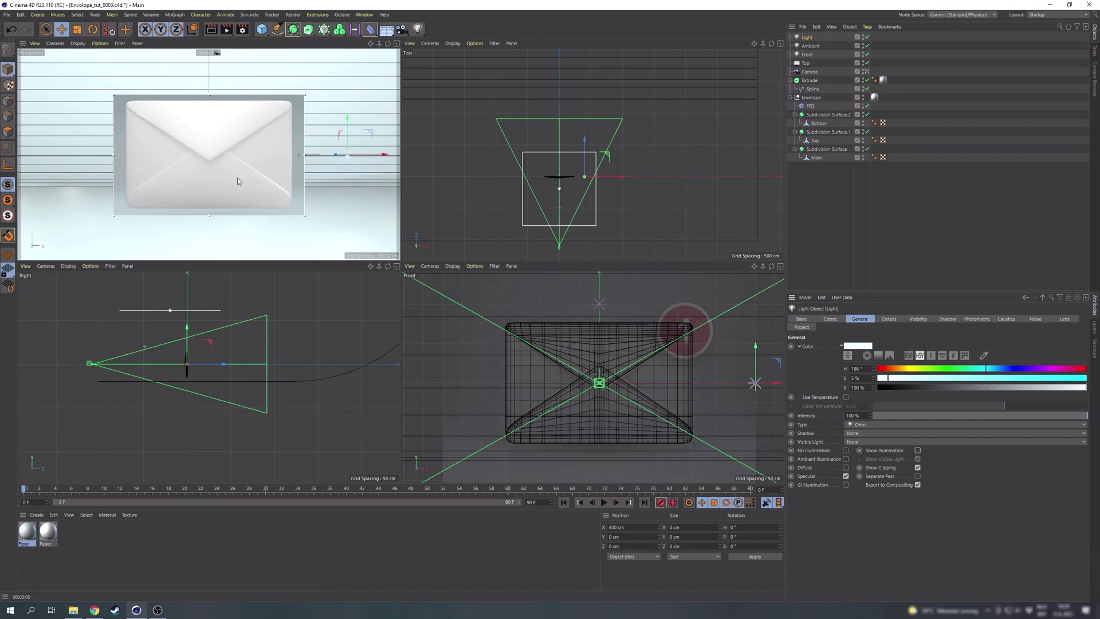
Place a copy of the side light on the opposite side of the envelope at X -400 cm
{"action": "mouse_move", "coordinate": [340, 134]}
{"action": "left_mouse_down"}
{"action": "mouse_move", "coordinate": [250, 153]}
{"action": "mouse_move", "coordinate": [99, 151]}
{"action": "left_mouse_up"}
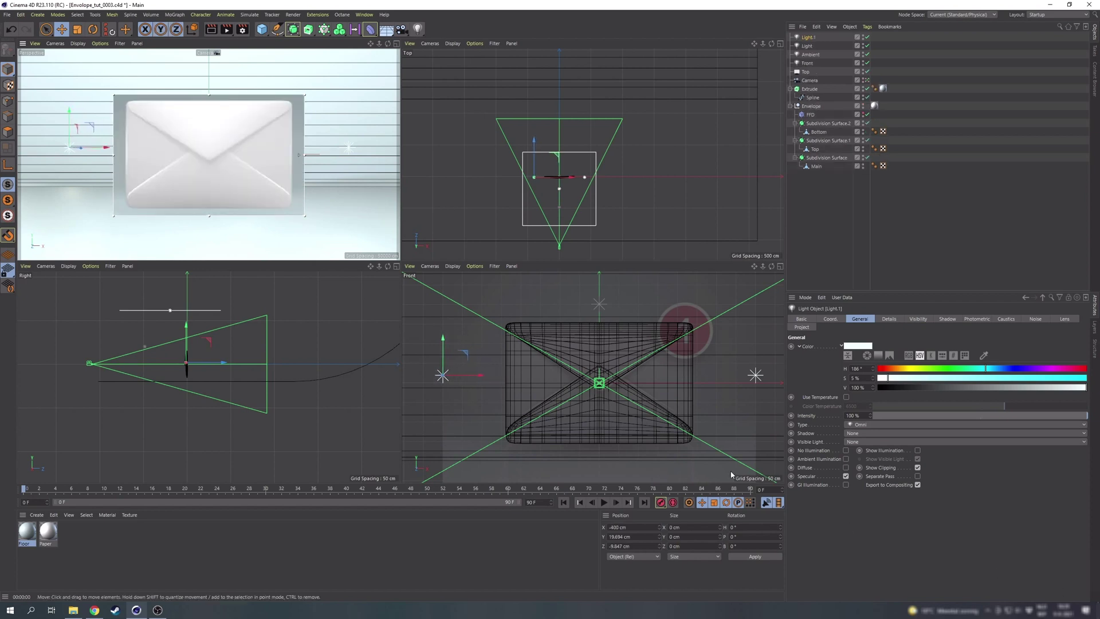
Enlarge the interactive render region to the edges of the perspective view and maximize that view
{"action": "left_click_drag", "start_coordinate": [305, 216], "coordinate": [398, 260]}
{"action": "left_click_drag", "start_coordinate": [113, 178], "coordinate": [18, 177]}
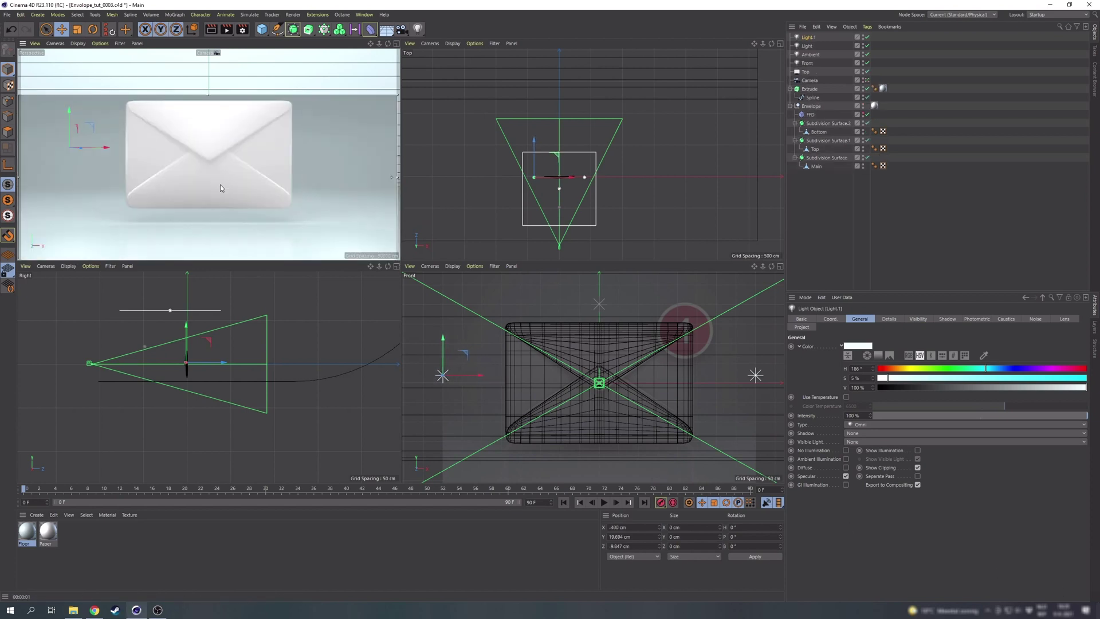
{"action": "middle_click", "coordinate": [220, 185]}
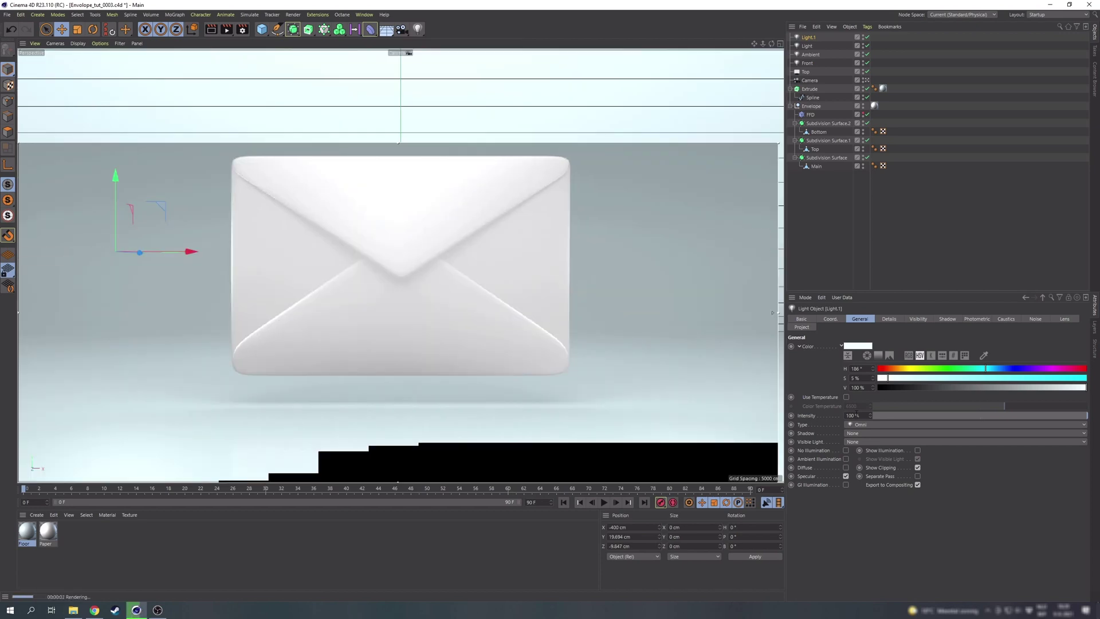
Set the intensity of both side lights to 250% and exclude the Extrude backdrop from their illumination
{"action": "left_click", "coordinate": [809, 47], "text": "ctrl"}
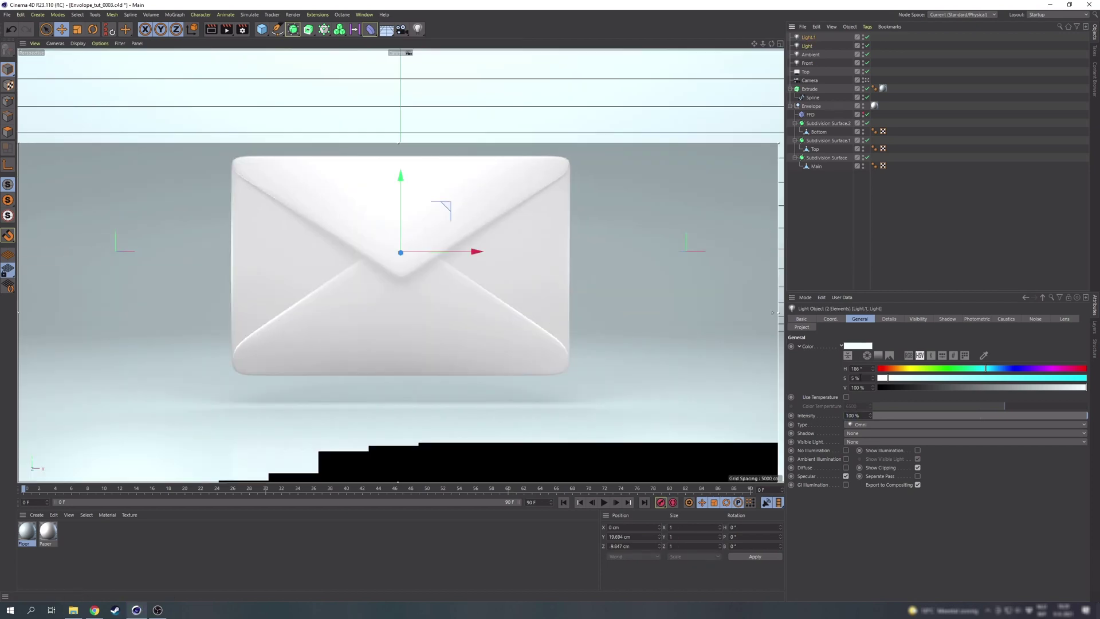
{"action": "left_click", "coordinate": [858, 416]}
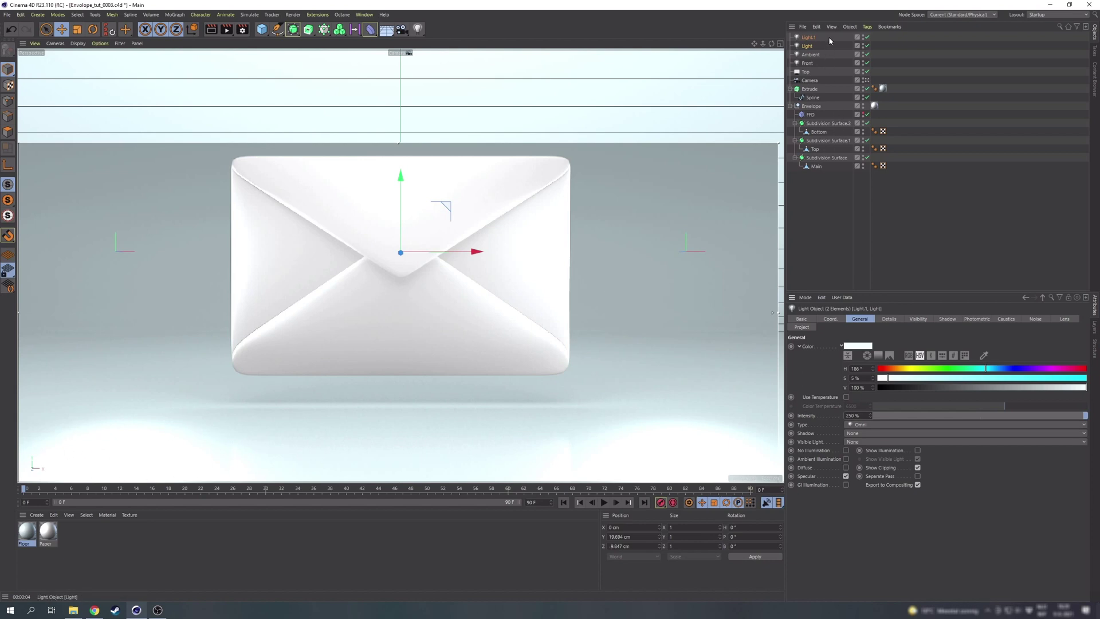
{"action": "left_click", "coordinate": [806, 329]}
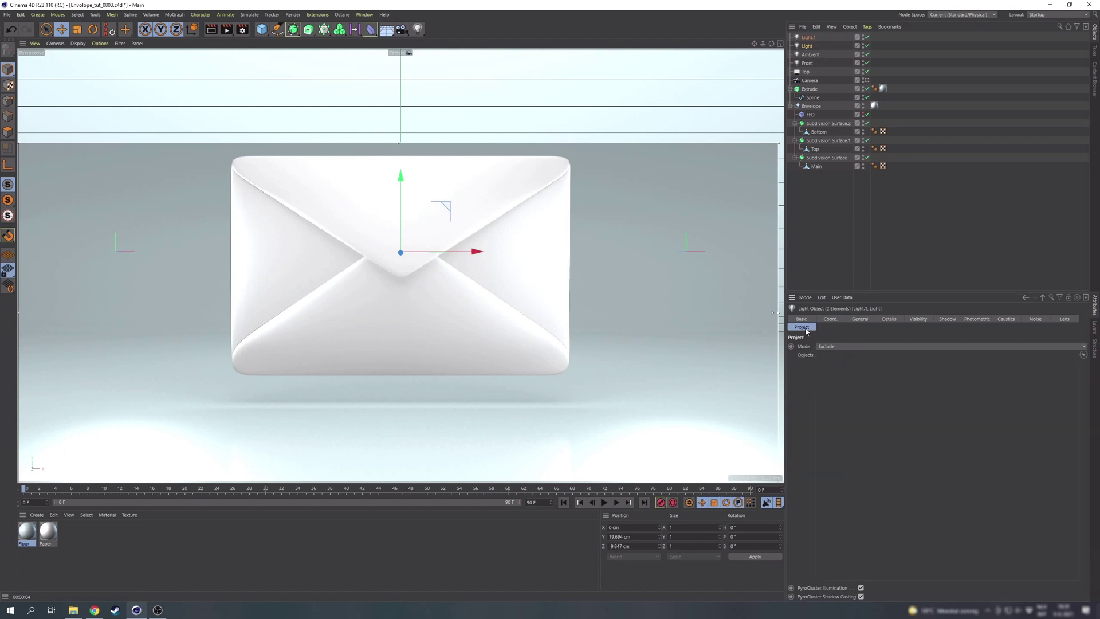
{"action": "left_click_drag", "start_coordinate": [810, 93], "coordinate": [858, 408]}
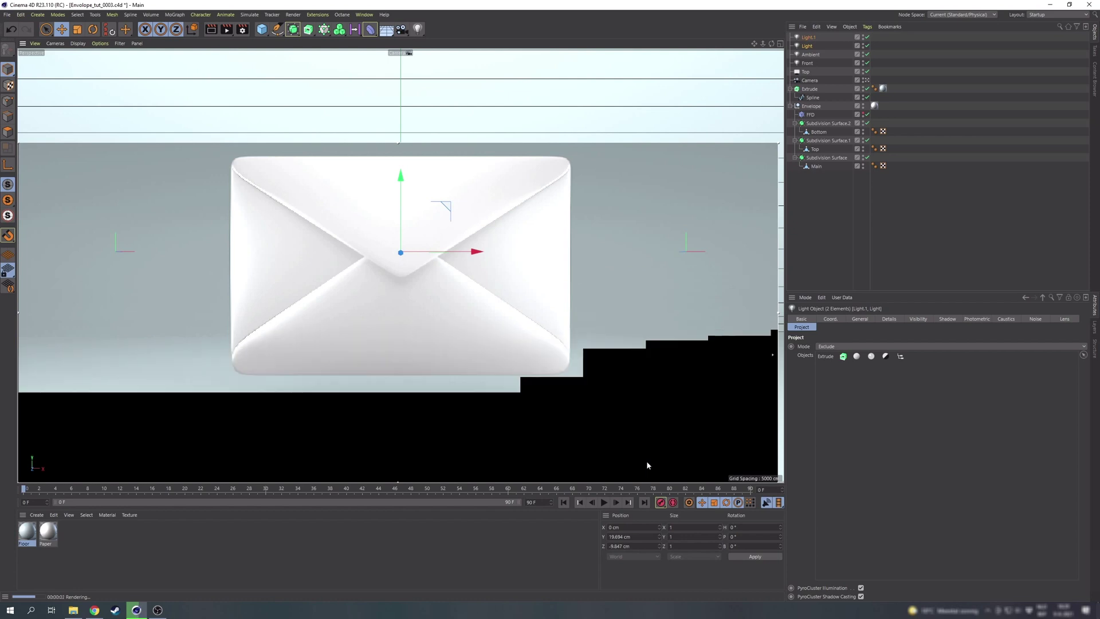
{"action": "left_click", "coordinate": [859, 318]}
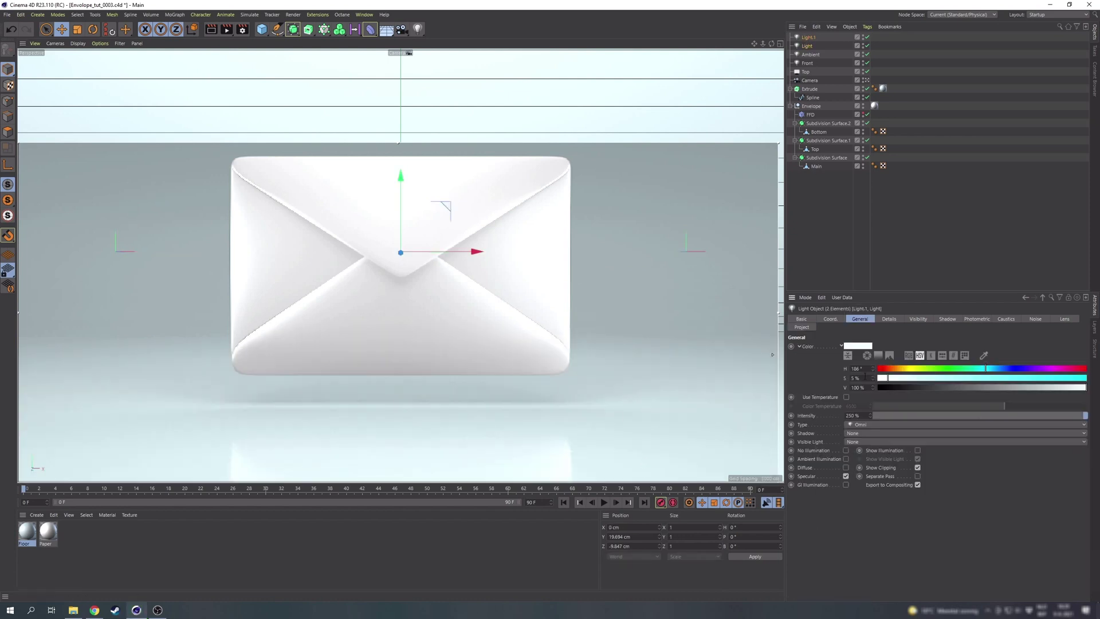
Set the intensity of both side lights to 180% and their Z position to 0 cm
{"action": "double_click", "coordinate": [852, 416]}
{"action": "type", "text": "180"}
{"action": "key", "text": "Return"}
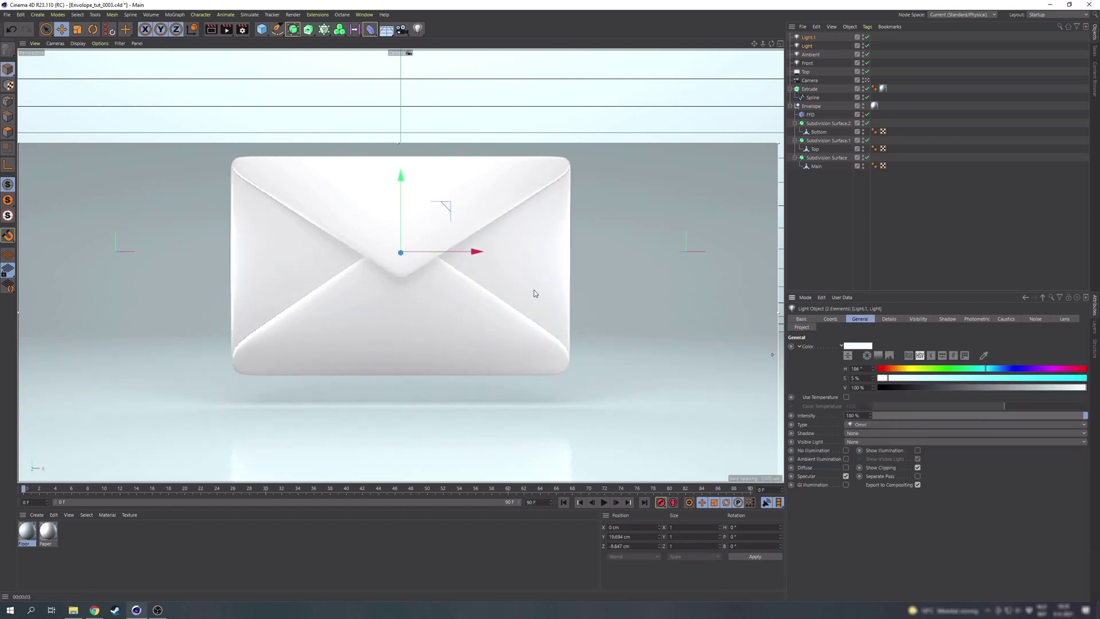
{"action": "double_click", "coordinate": [627, 546]}
{"action": "type", "text": "0"}
{"action": "key", "text": "Return"}
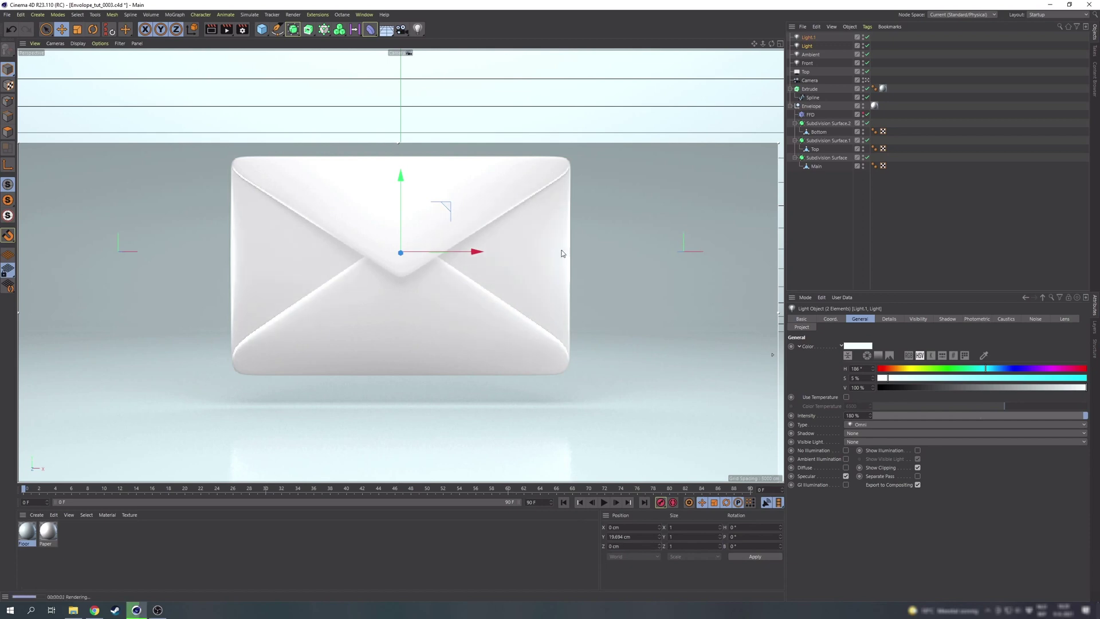
Add the Ambient Occlusion effect to the render settings
{"action": "key", "text": "ctrl+b"}
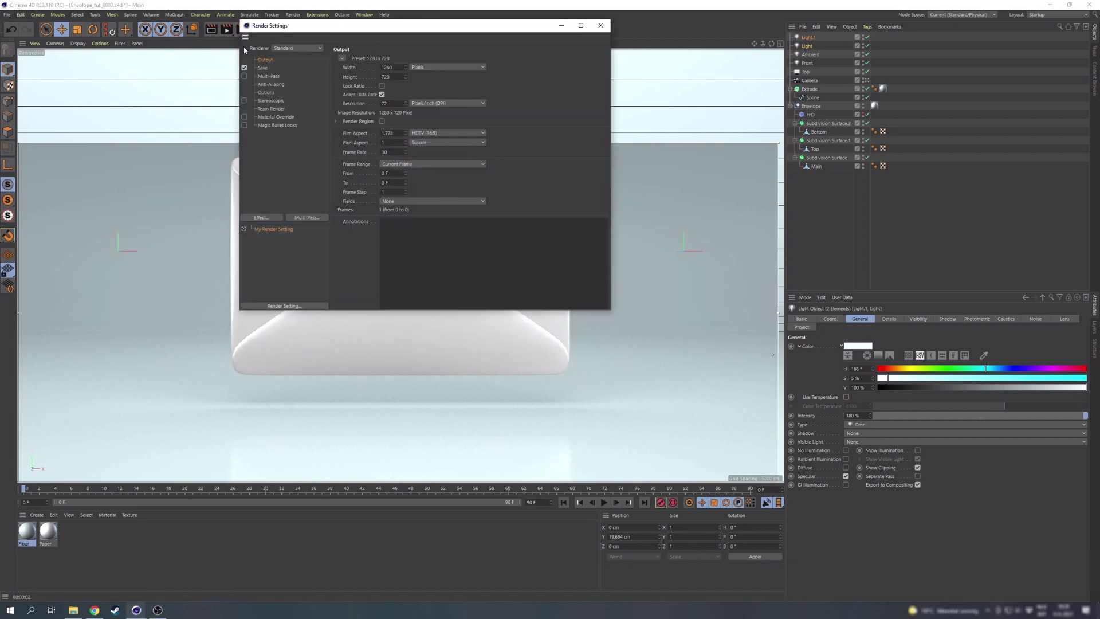
{"action": "left_click", "coordinate": [262, 218]}
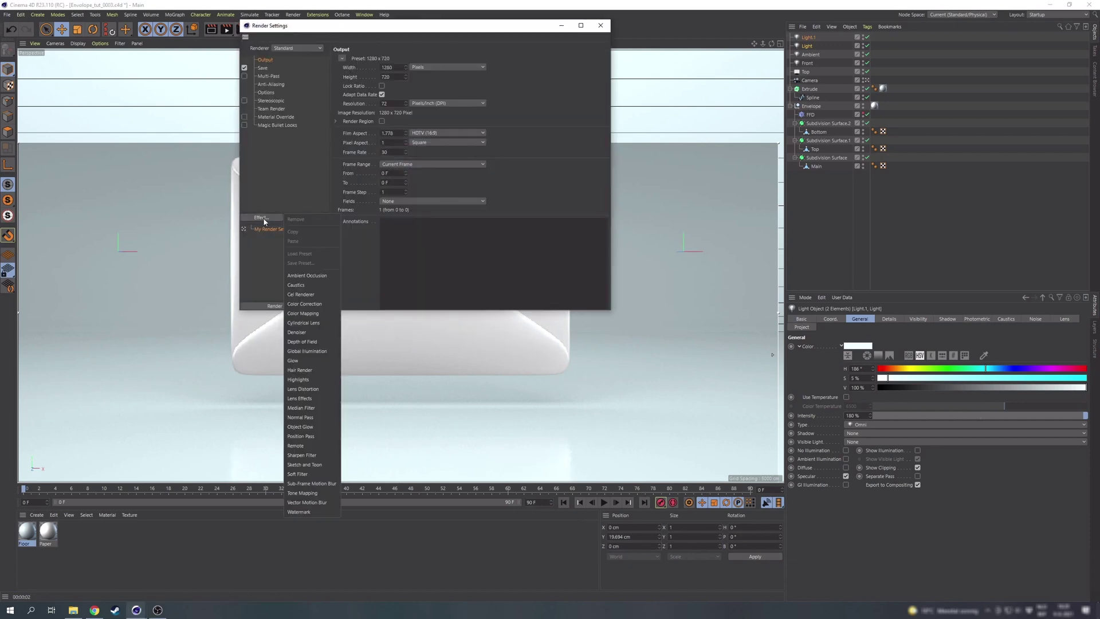
{"action": "left_click", "coordinate": [304, 284]}
{"action": "left_click", "coordinate": [601, 26]}
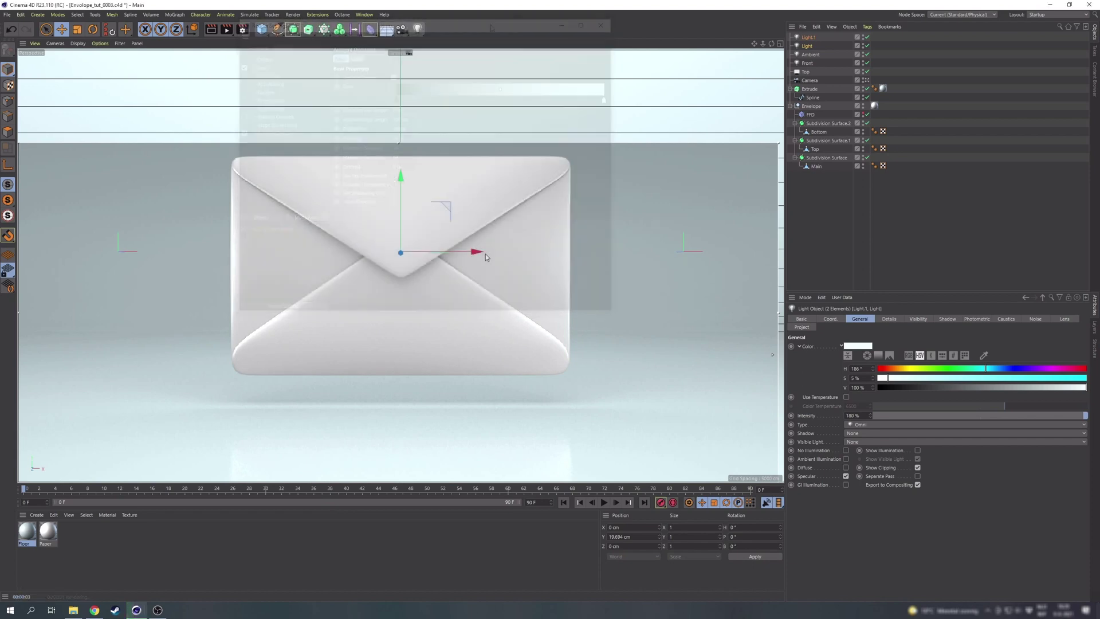
Add a cube behind the envelope, about 413 cm wide and 88 cm deep, at Z about 74 cm
{"action": "left_click", "coordinate": [262, 29]}
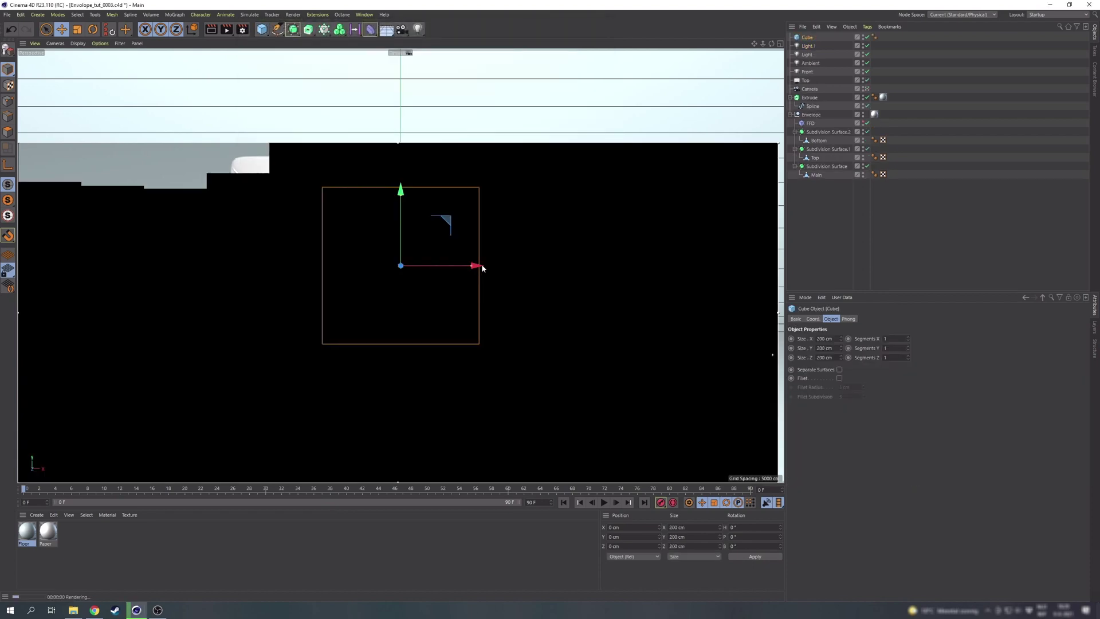
{"action": "left_click_drag", "start_coordinate": [482, 263], "coordinate": [548, 263]}
{"action": "middle_click", "coordinate": [547, 266]}
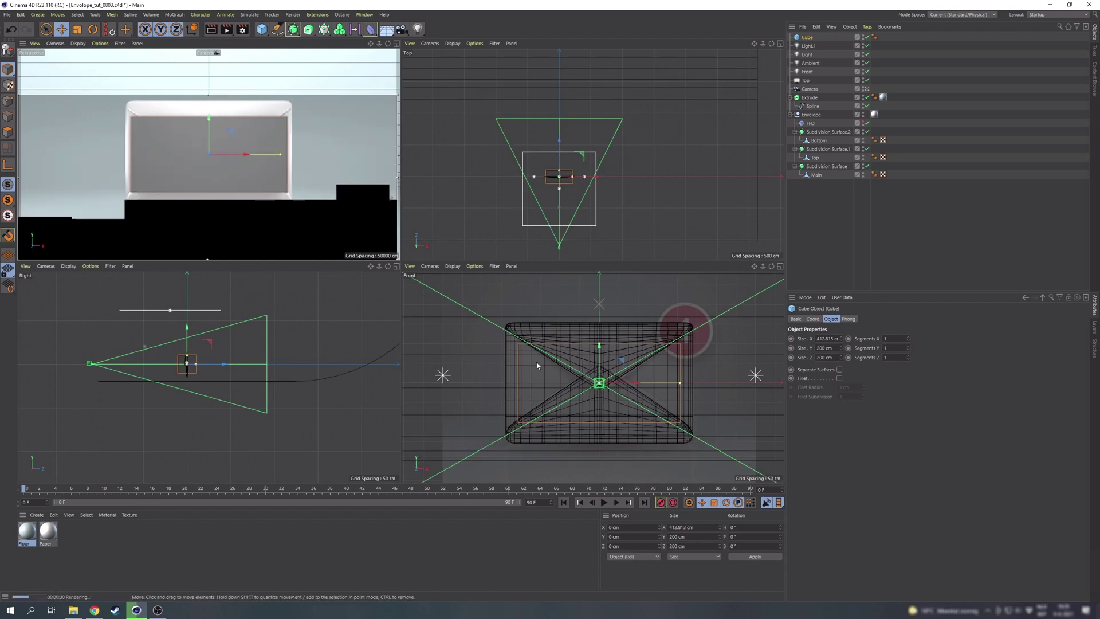
{"action": "mouse_move", "coordinate": [219, 364]}
{"action": "left_mouse_down"}
{"action": "mouse_move", "coordinate": [234, 364]}
{"action": "mouse_move", "coordinate": [211, 367]}
{"action": "left_mouse_up"}
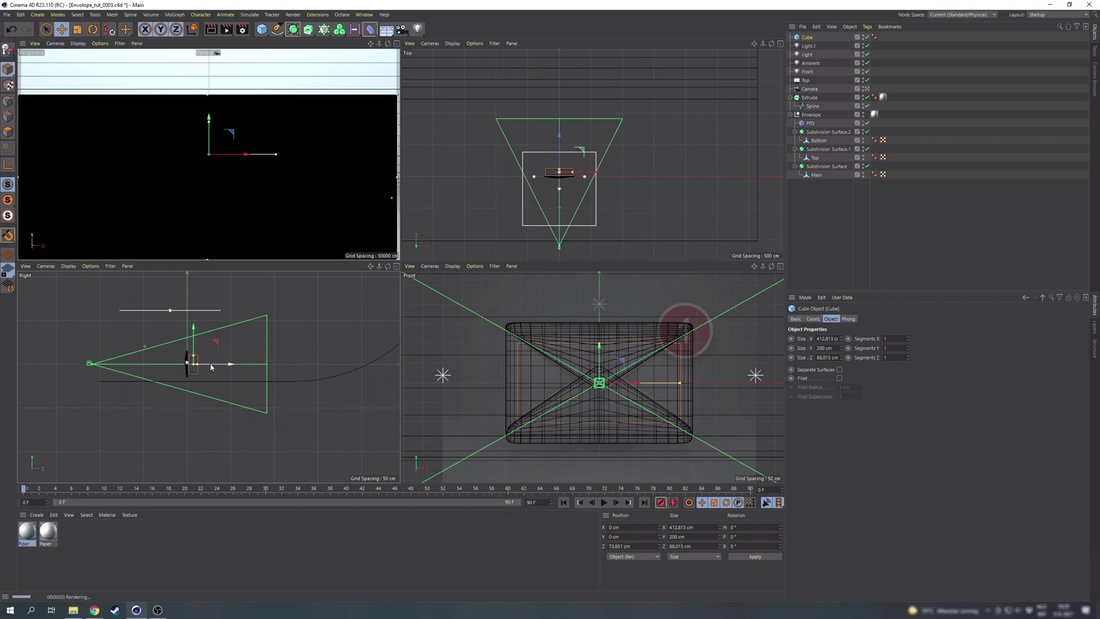
Turn off the interactive render region in the perspective view
{"action": "middle_click", "coordinate": [266, 175]}
{"action": "left_click_drag", "start_coordinate": [228, 30], "coordinate": [264, 227]}
{"action": "key", "text": "ctrl+r"}
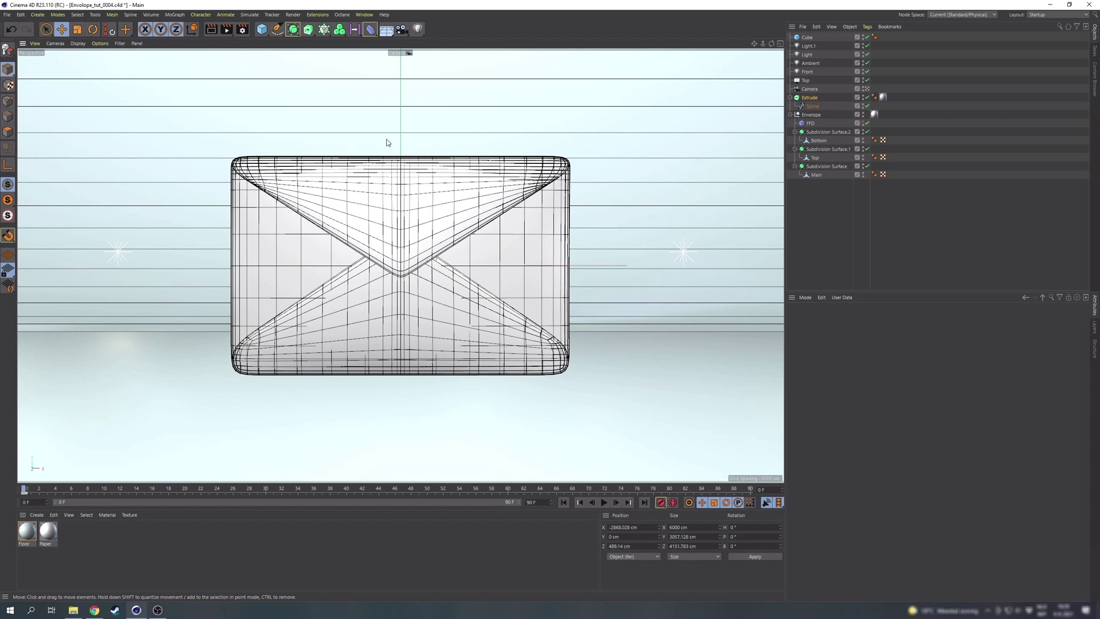
Display the maximized front view as isoparms and hide the camera object in the viewports
{"action": "middle_click", "coordinate": [388, 141]}
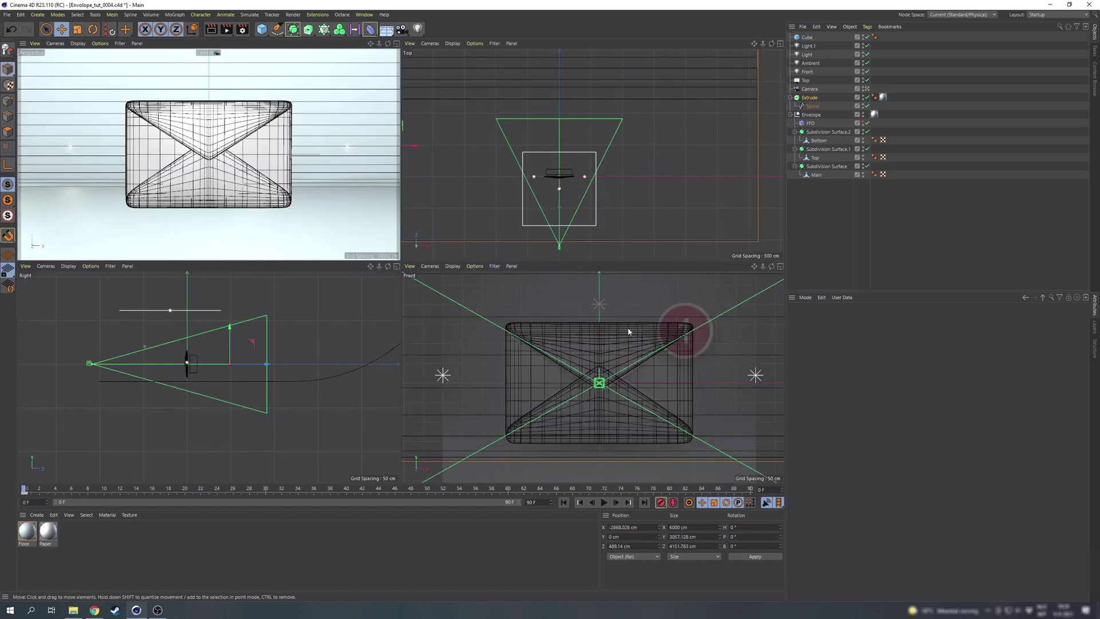
{"action": "middle_click", "coordinate": [646, 336]}
{"action": "left_click", "coordinate": [78, 43]}
{"action": "left_click", "coordinate": [100, 151]}
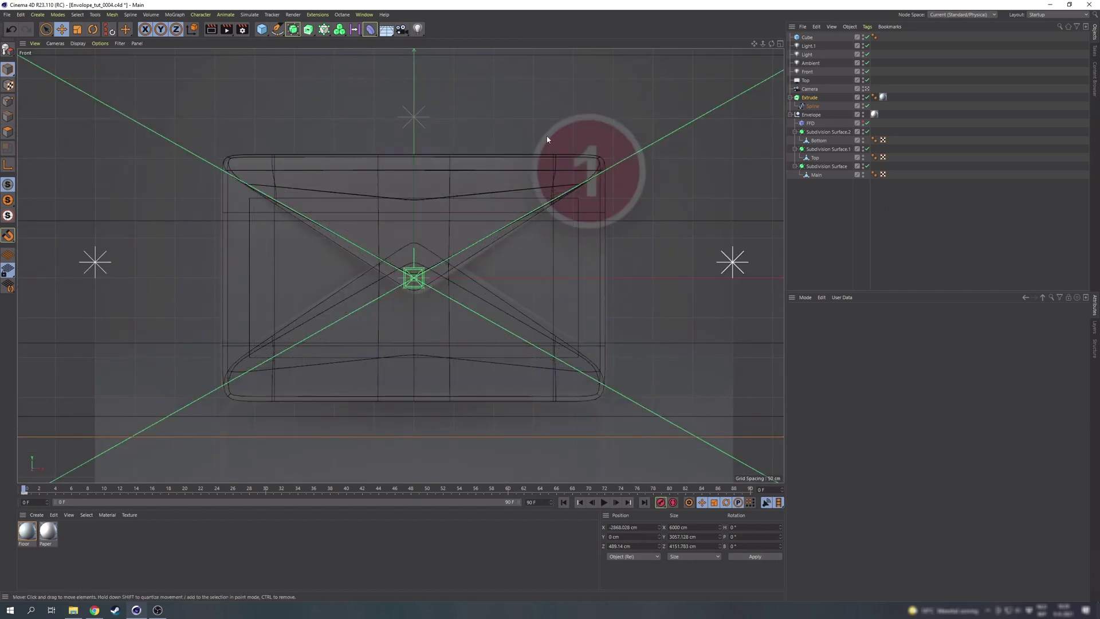
{"action": "left_click", "coordinate": [863, 89]}
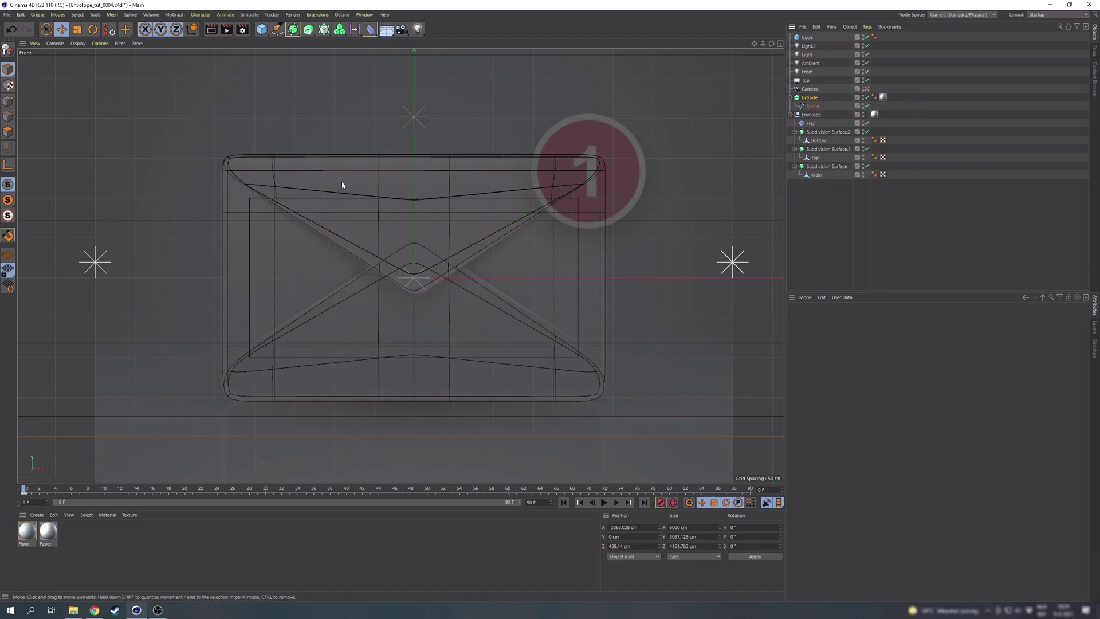
Add a Z-facing tube over the badge at the envelope's corner, with inner radius 50 cm, outer radius 60 cm and height 30 cm
{"action": "left_click", "coordinate": [262, 29]}
{"action": "left_click", "coordinate": [423, 73]}
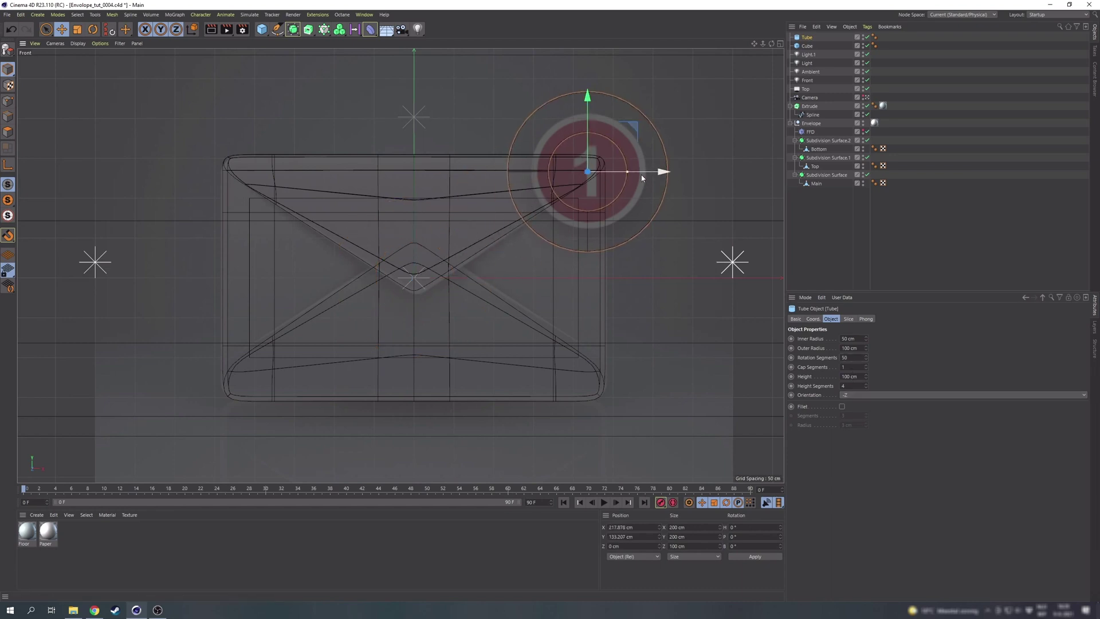
{"action": "scroll", "coordinate": [625, 174], "scroll_direction": "up", "scroll_amount": 5}
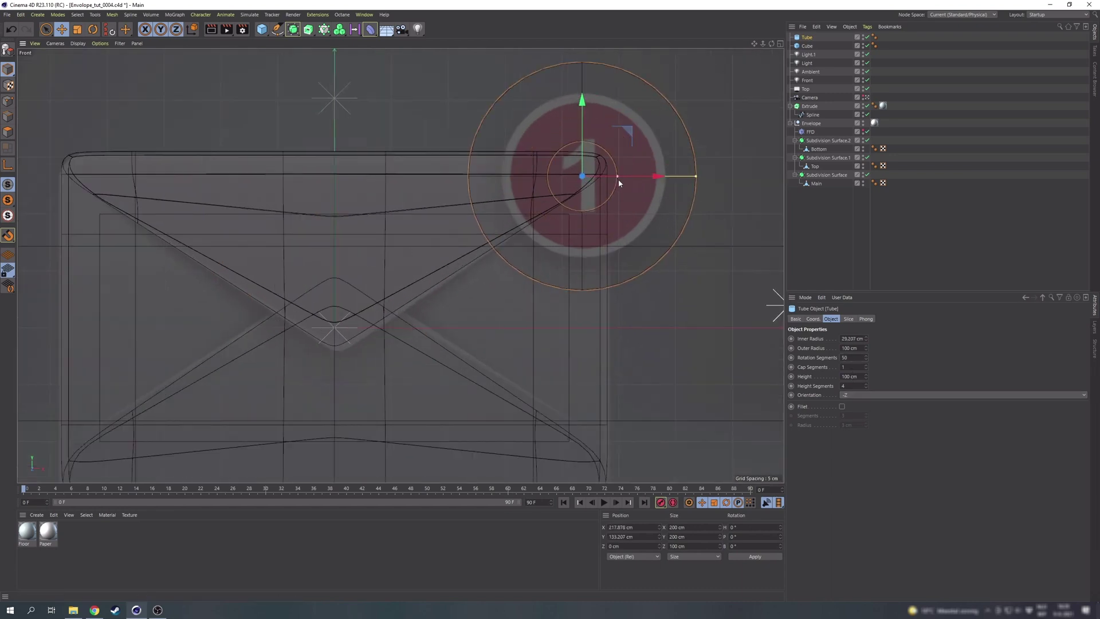
{"action": "left_click_drag", "start_coordinate": [618, 182], "coordinate": [639, 178]}
{"action": "type", "text": "60"}
{"action": "key", "text": "Return"}
{"action": "double_click", "coordinate": [849, 377]}
{"action": "type", "text": "30"}
{"action": "key", "text": "Return"}
Leave the camera view in the perspective viewport and move the tube forward to Z about -23 cm
{"action": "middle_click", "coordinate": [651, 142]}
{"action": "middle_click", "coordinate": [300, 138]}
{"action": "left_click", "coordinate": [867, 97]}
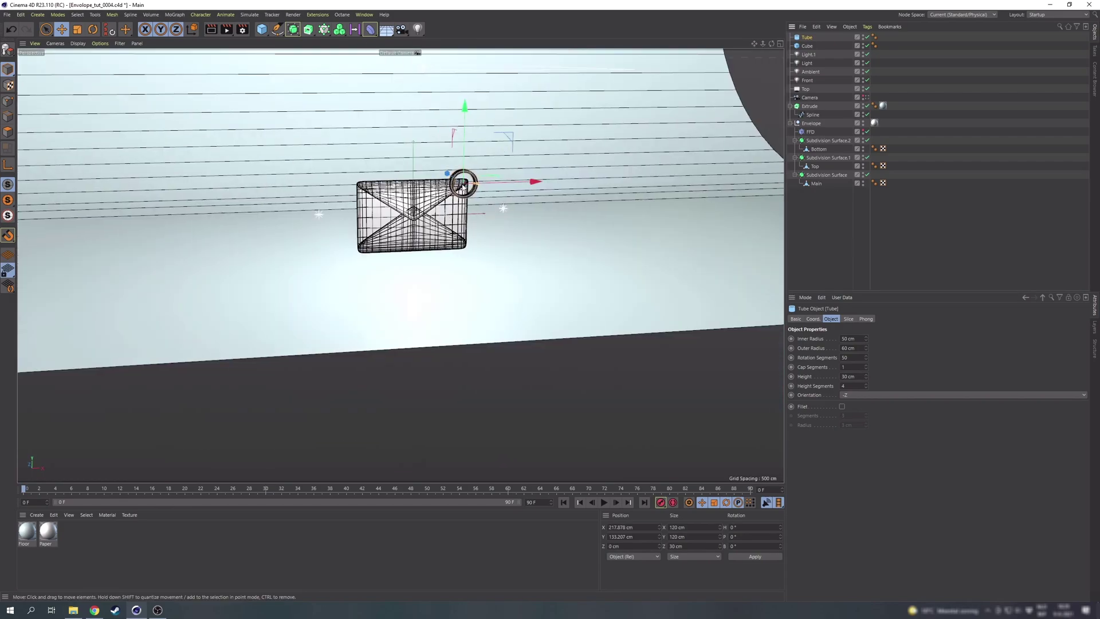
{"action": "scroll", "coordinate": [463, 188], "scroll_direction": "up", "scroll_amount": 8}
{"action": "left_click_drag", "start_coordinate": [463, 187], "coordinate": [384, 197], "text": "alt"}
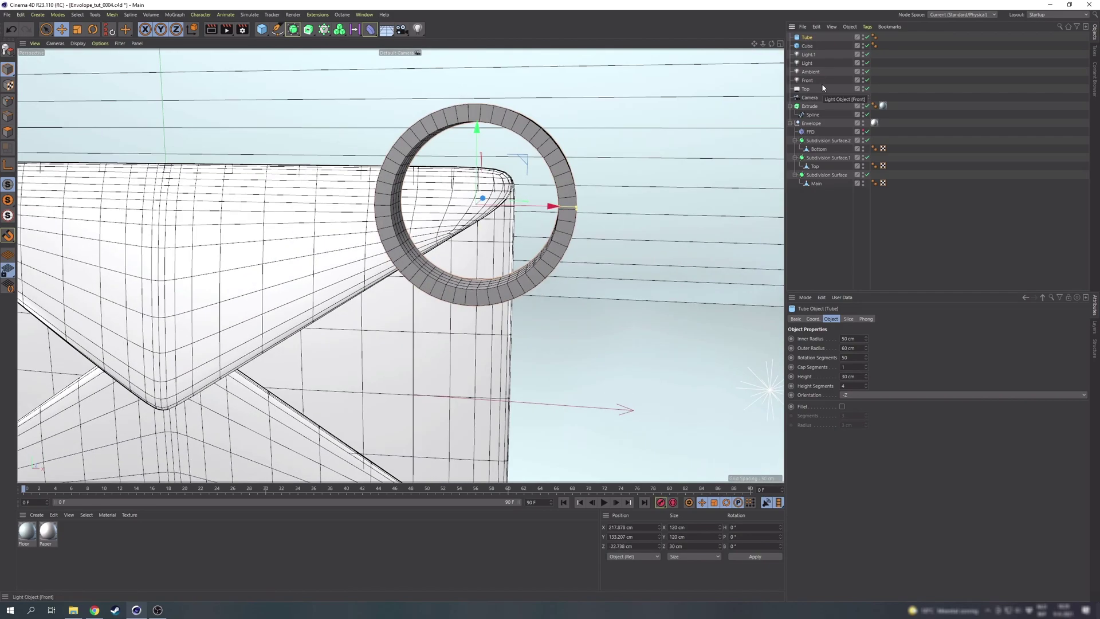
Round the tube's edges with a fillet of 8 segments and 1.2 cm radius
{"action": "left_click", "coordinate": [842, 406]}
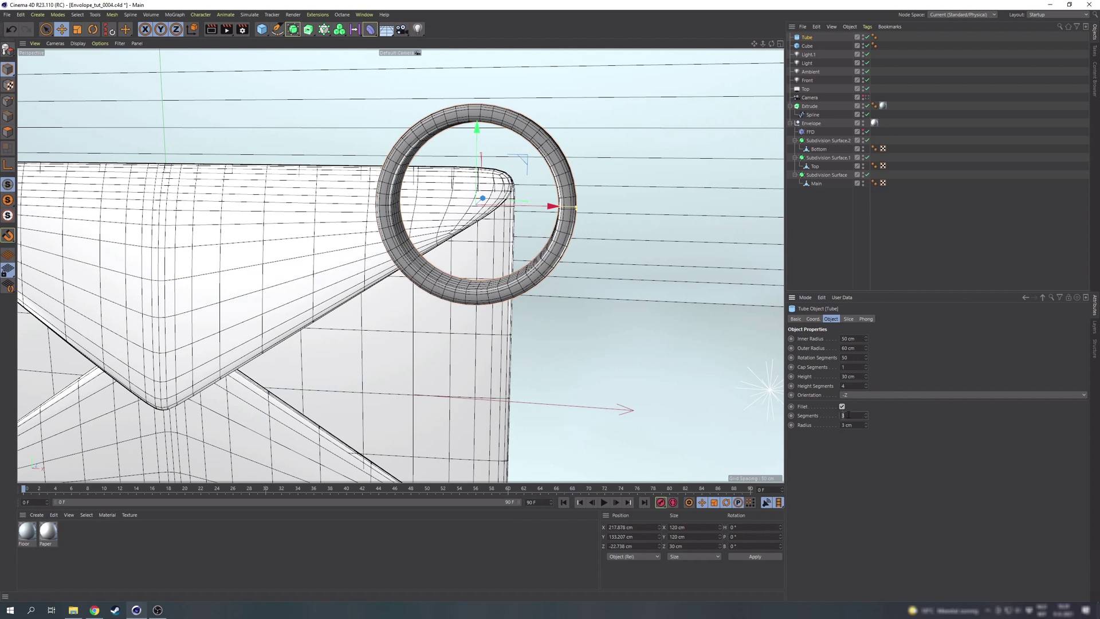
{"action": "type", "text": "8"}
{"action": "key", "text": "Return"}
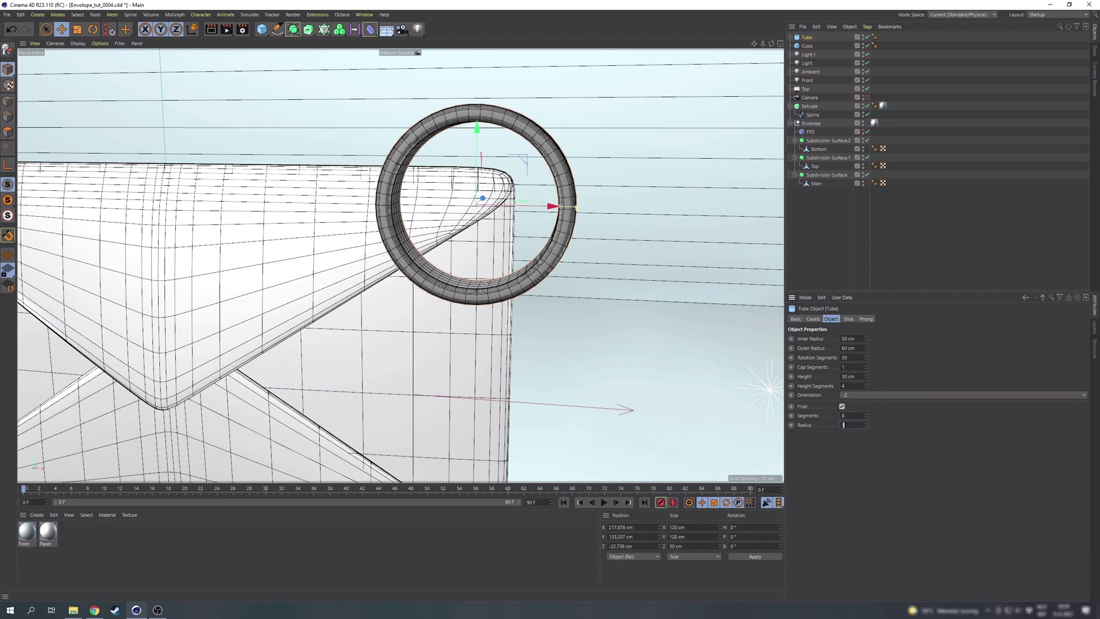
{"action": "type", "text": "1"}
{"action": "key", "text": "Return"}
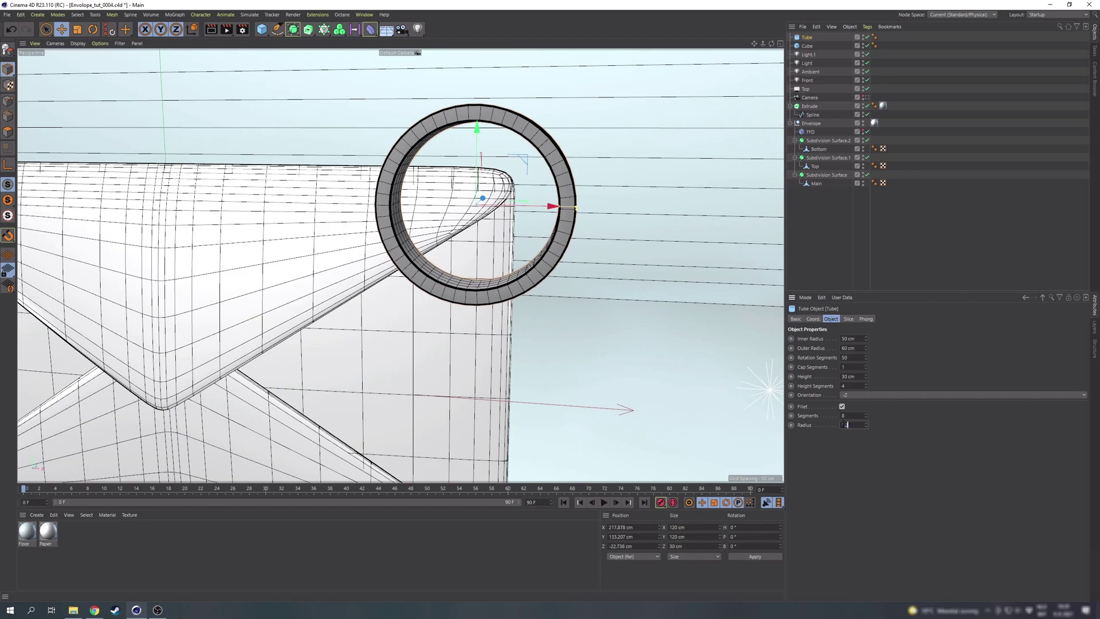
{"action": "key", "text": "Return"}
{"action": "right_click_drag", "start_coordinate": [566, 176], "coordinate": [593, 128], "text": "alt"}
{"action": "mouse_move", "coordinate": [553, 158]}
{"action": "left_mouse_down", "text": "alt"}
{"action": "mouse_move", "coordinate": [516, 172]}
{"action": "mouse_move", "coordinate": [447, 169]}
{"action": "mouse_move", "coordinate": [541, 157]}
{"action": "left_mouse_up", "text": "alt"}
{"action": "scroll", "coordinate": [557, 141], "scroll_direction": "down", "scroll_amount": 2}
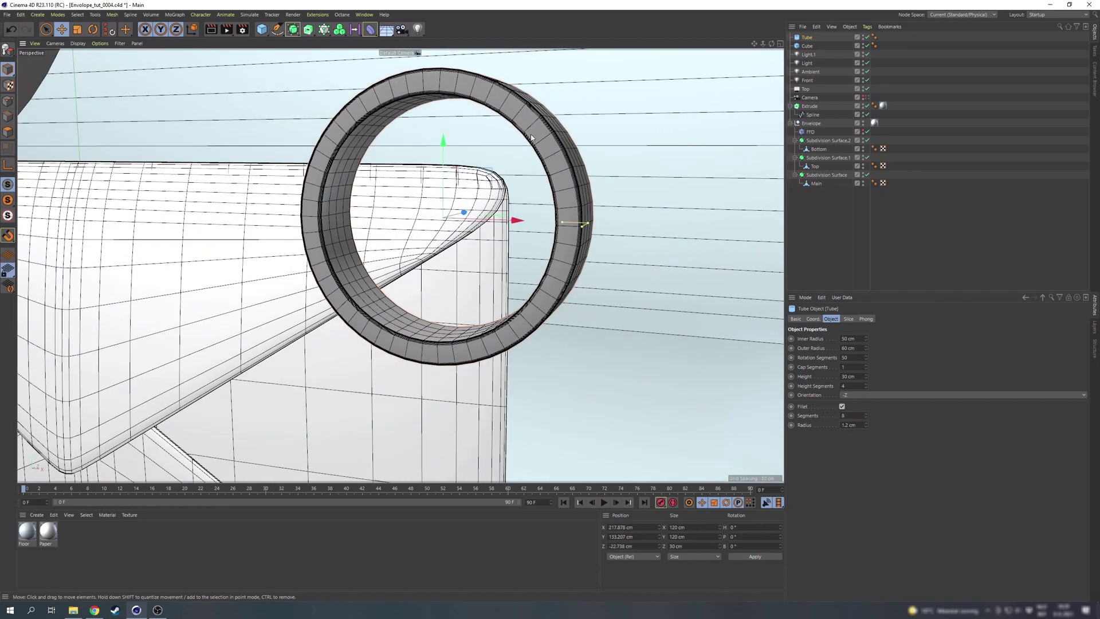
Add a cylinder inside the tube with -Z orientation, 50 cm radius, 18 cm height and 50 rotation segments
{"action": "left_click", "coordinate": [263, 30]}
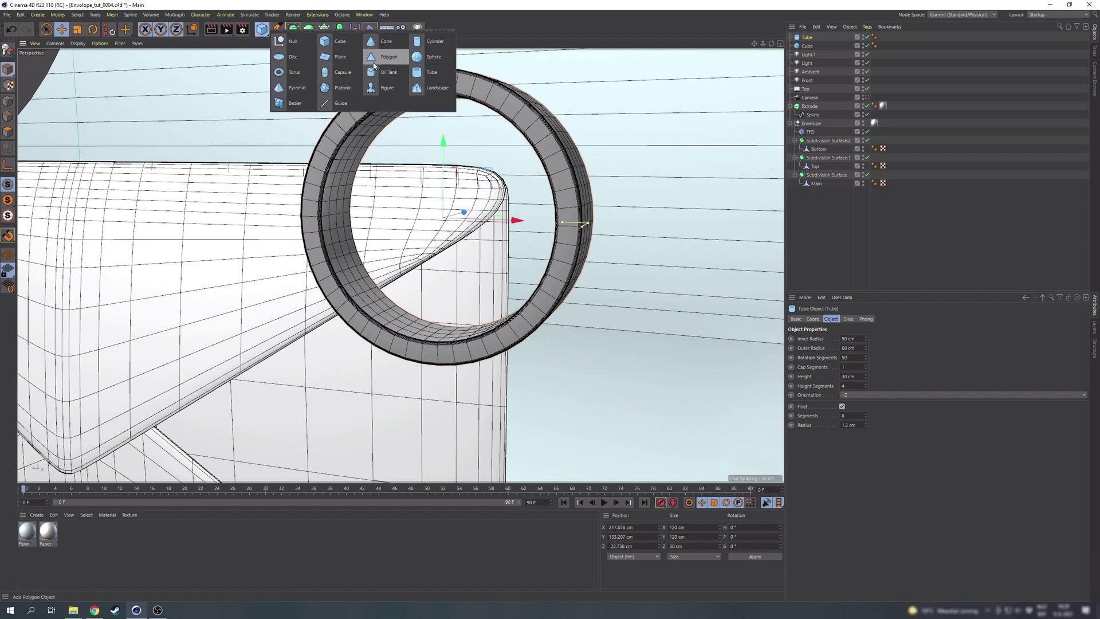
{"action": "left_click", "coordinate": [431, 41]}
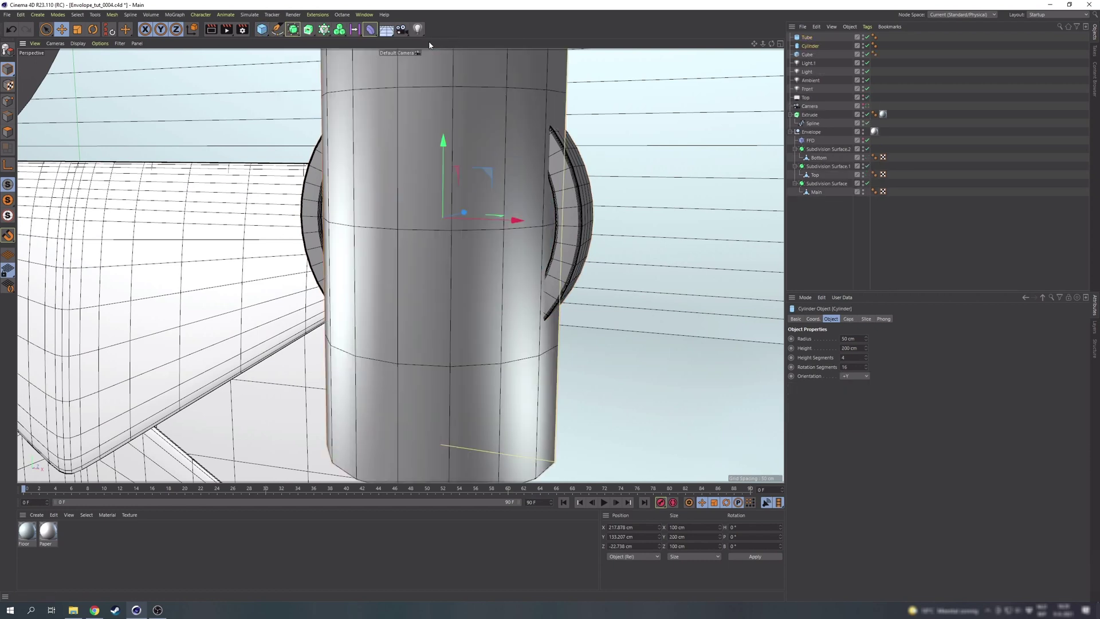
{"action": "scroll", "coordinate": [856, 380], "scroll_direction": "down", "scroll_amount": 3}
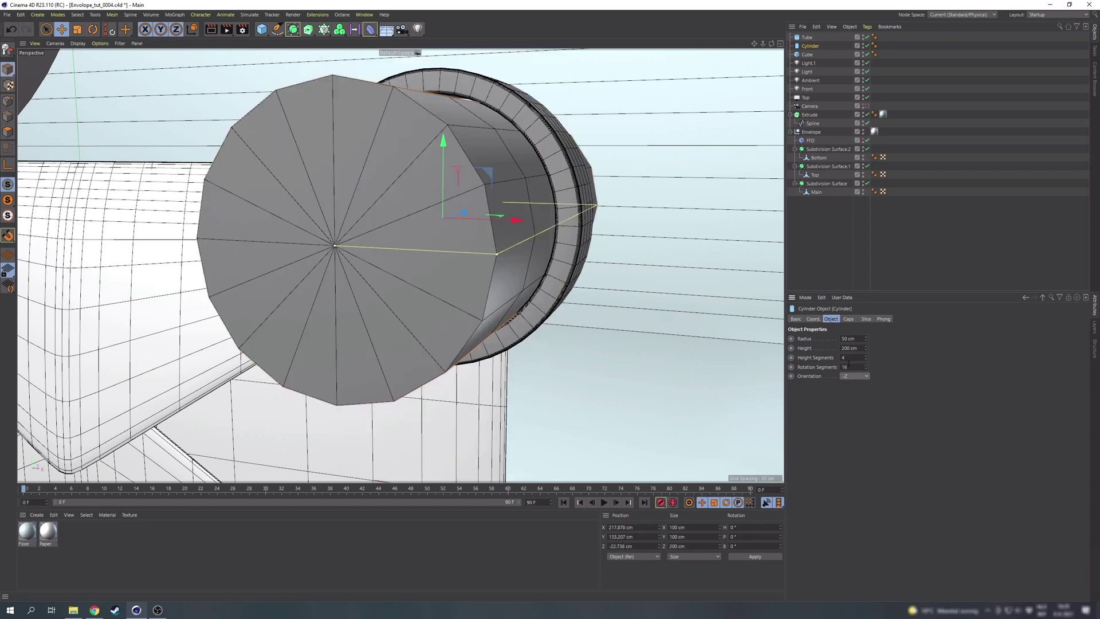
{"action": "double_click", "coordinate": [847, 367]}
{"action": "type", "text": "50"}
{"action": "key", "text": "Return"}
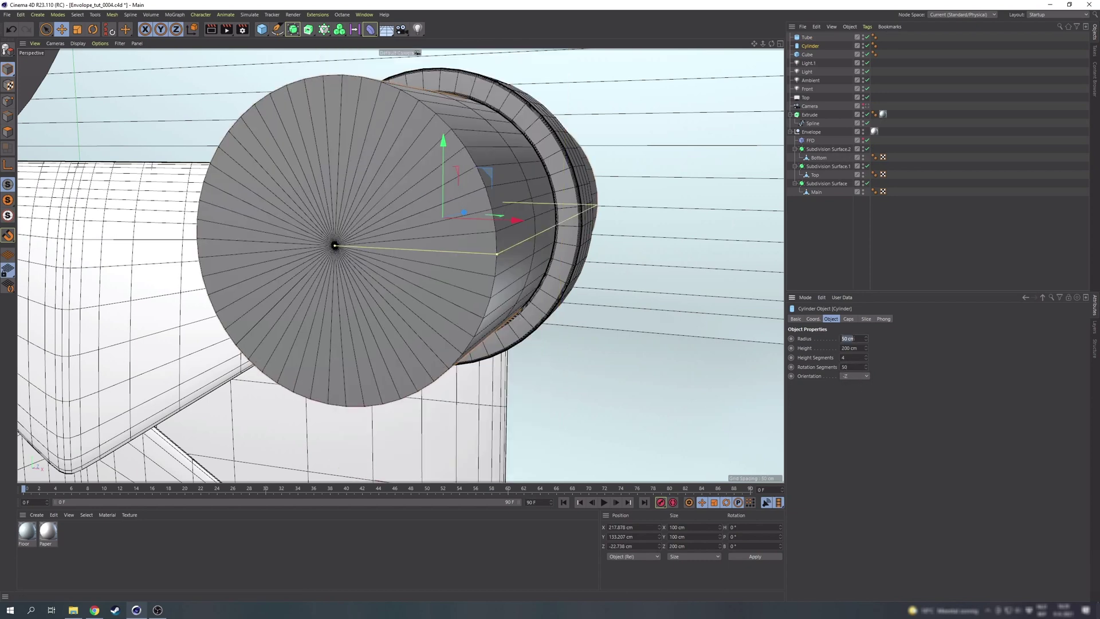
{"action": "type", "text": "18"}
{"action": "key", "text": "Return"}
{"action": "key", "text": "ctrl+z"}
{"action": "type", "text": "18"}
{"action": "key", "text": "Return"}
{"action": "mouse_move", "coordinate": [463, 219]}
{"action": "left_mouse_down", "text": "alt"}
{"action": "mouse_move", "coordinate": [507, 220]}
{"action": "mouse_move", "coordinate": [450, 216]}
{"action": "left_mouse_up", "text": "alt"}
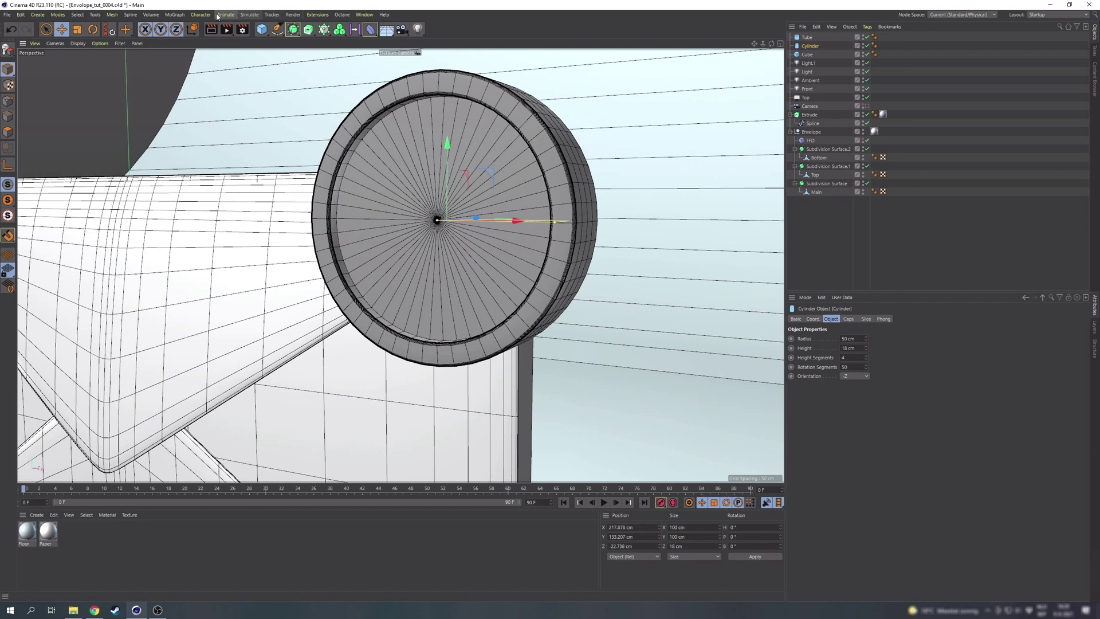
Add a MoText object with the text 2 for the badge number
{"action": "left_click", "coordinate": [308, 30]}
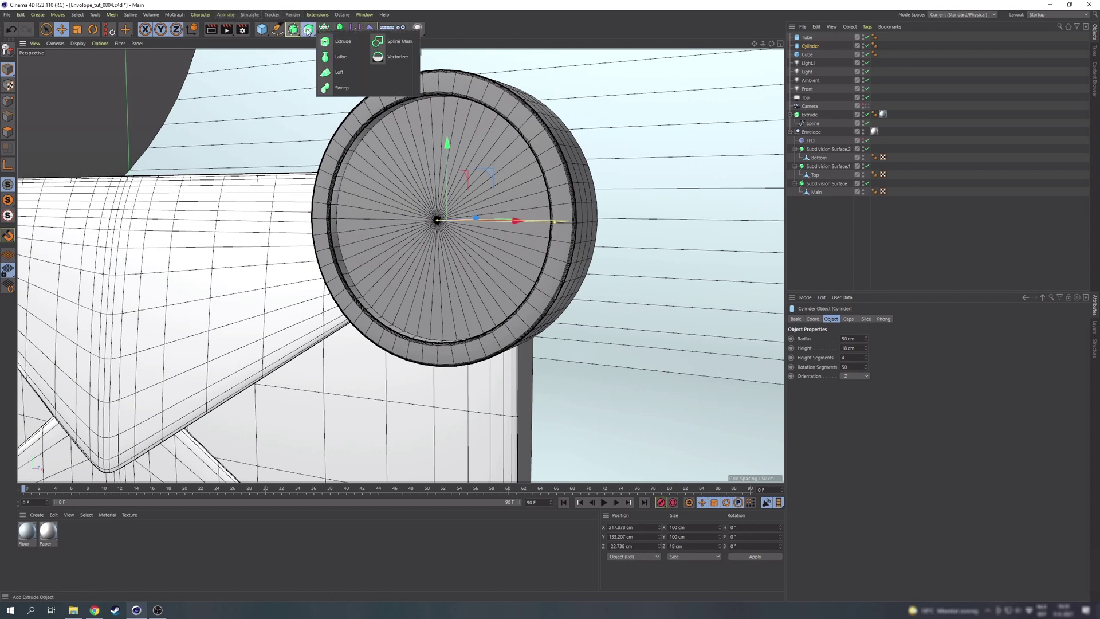
{"action": "left_click", "coordinate": [324, 28]}
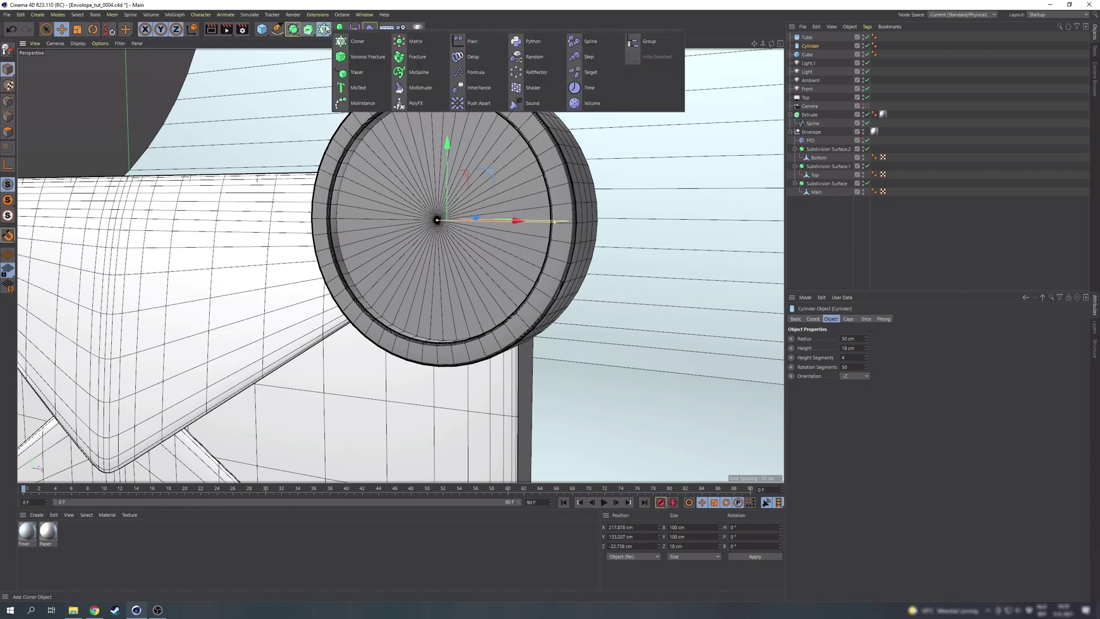
{"action": "left_click", "coordinate": [369, 92]}
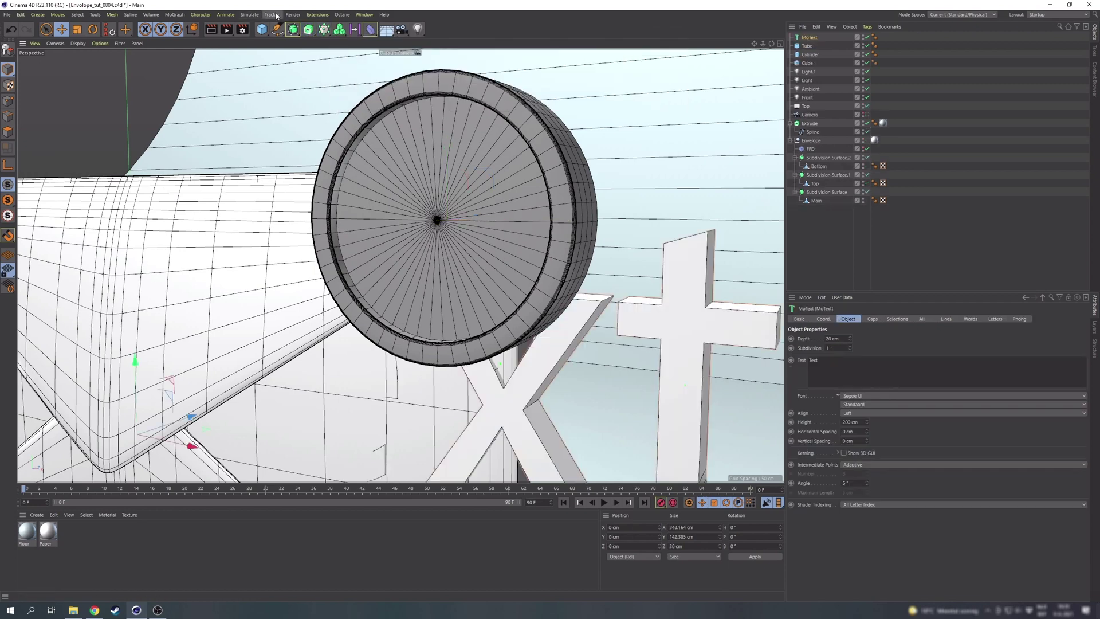
{"action": "double_click", "coordinate": [826, 364]}
{"action": "type", "text": "2"}
{"action": "key", "text": "Return"}
Set the badge number's depth to 6 cm, its height to 30 cm and its alignment to Middle
{"action": "left_click", "coordinate": [838, 339]}
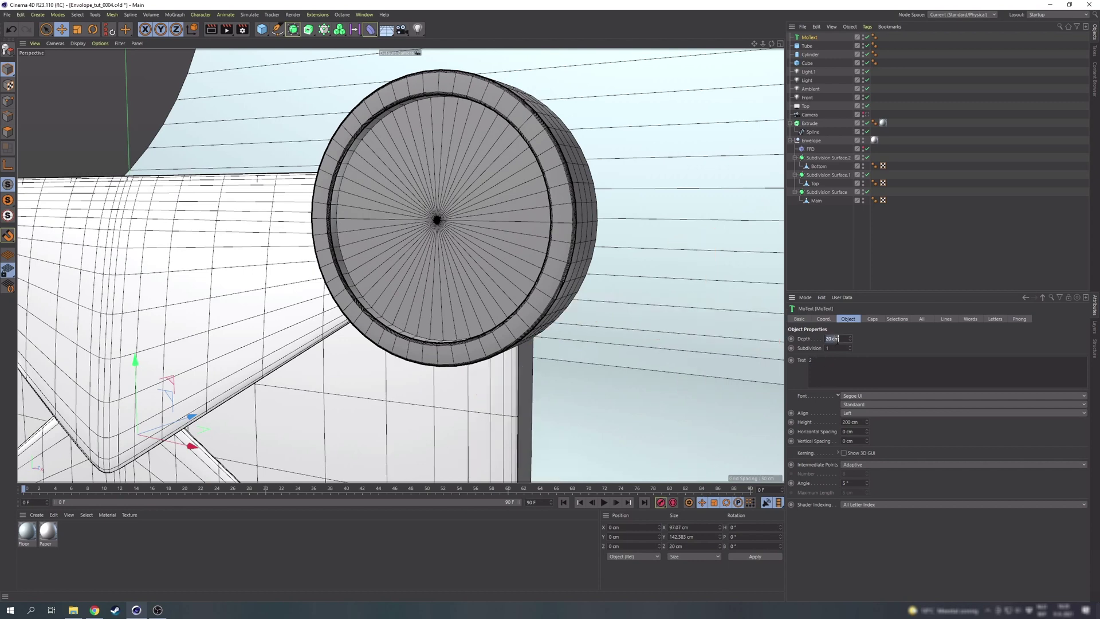
{"action": "type", "text": "6"}
{"action": "key", "text": "Return"}
{"action": "left_click", "coordinate": [857, 422]}
{"action": "type", "text": "30"}
{"action": "key", "text": "Return"}
{"action": "left_click", "coordinate": [857, 413]}
{"action": "left_click", "coordinate": [854, 431]}
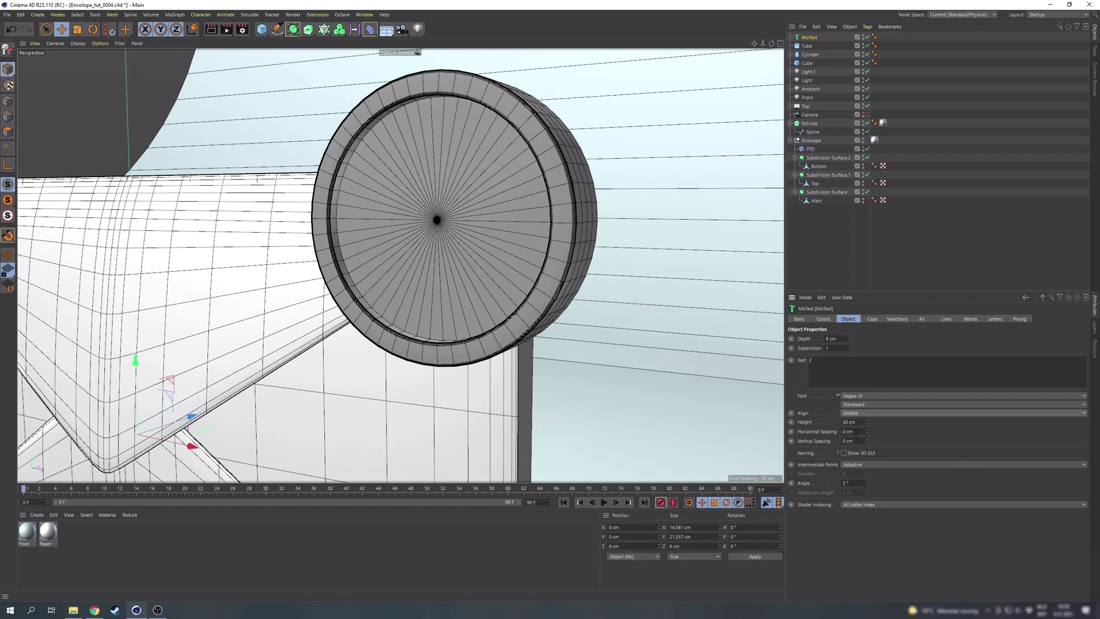
Center the number 2 on the badge face at X about 218 cm and scale it up to suit the disc
{"action": "left_click_drag", "start_coordinate": [809, 37], "coordinate": [822, 55]}
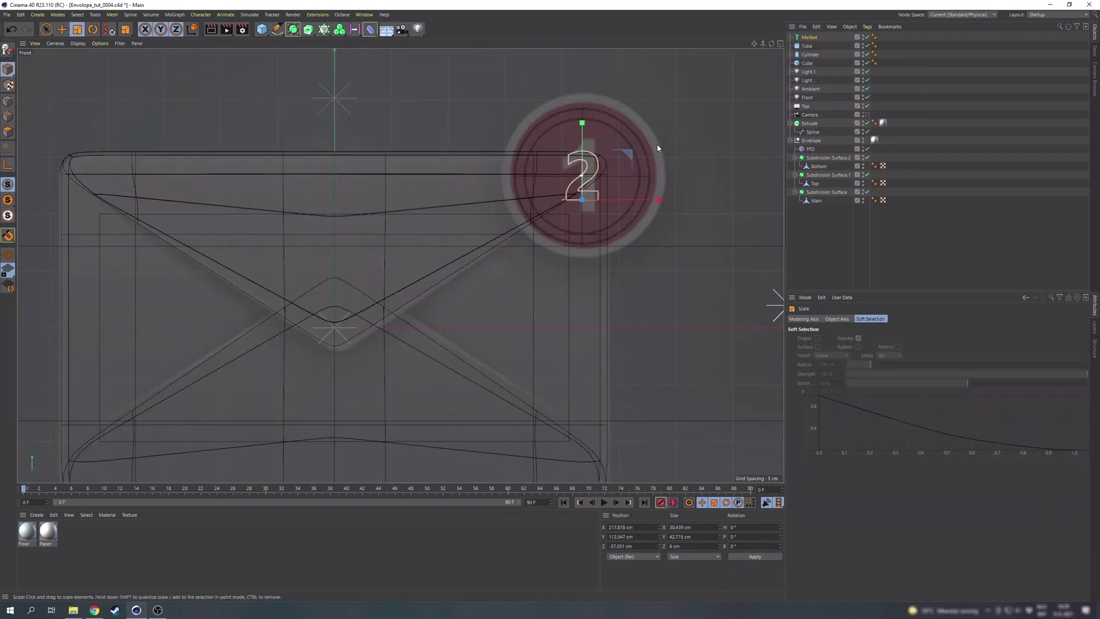
{"action": "left_click_drag", "start_coordinate": [658, 148], "coordinate": [679, 140]}
{"action": "left_click", "coordinate": [808, 46]}
{"action": "left_click", "coordinate": [811, 54], "text": "ctrl"}
{"action": "middle_click", "coordinate": [493, 292]}
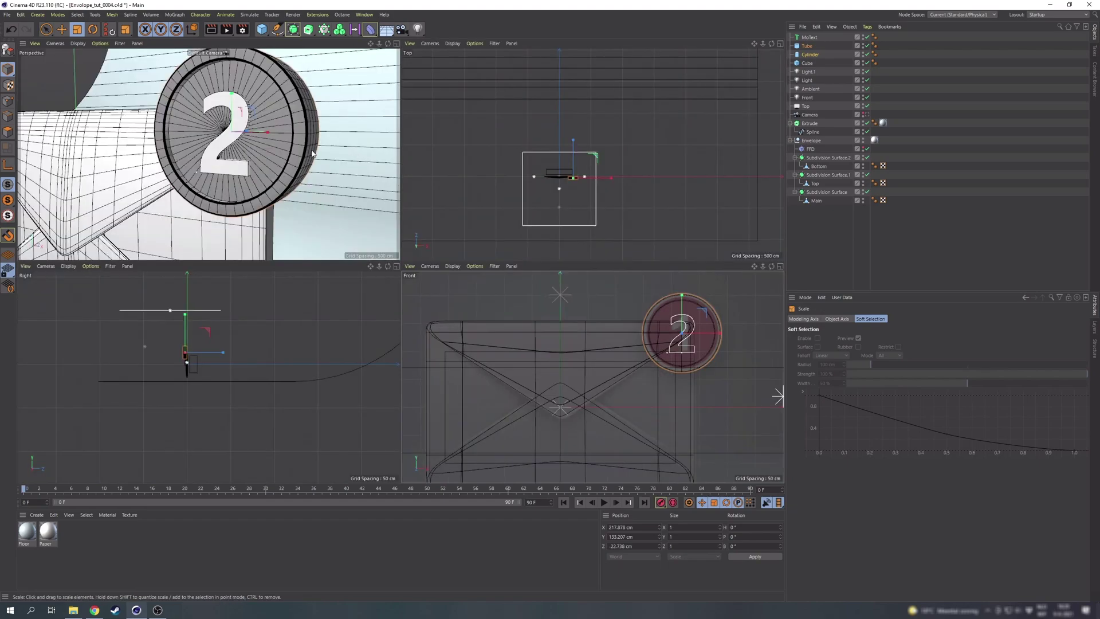
{"action": "middle_click", "coordinate": [312, 155]}
{"action": "scroll", "coordinate": [413, 156], "scroll_direction": "down", "scroll_amount": 8}
{"action": "left_click_drag", "start_coordinate": [504, 248], "coordinate": [467, 249], "text": "alt"}
Create a new material named Label border with its color brightness value V at 100%
{"action": "double_click", "coordinate": [89, 543]}
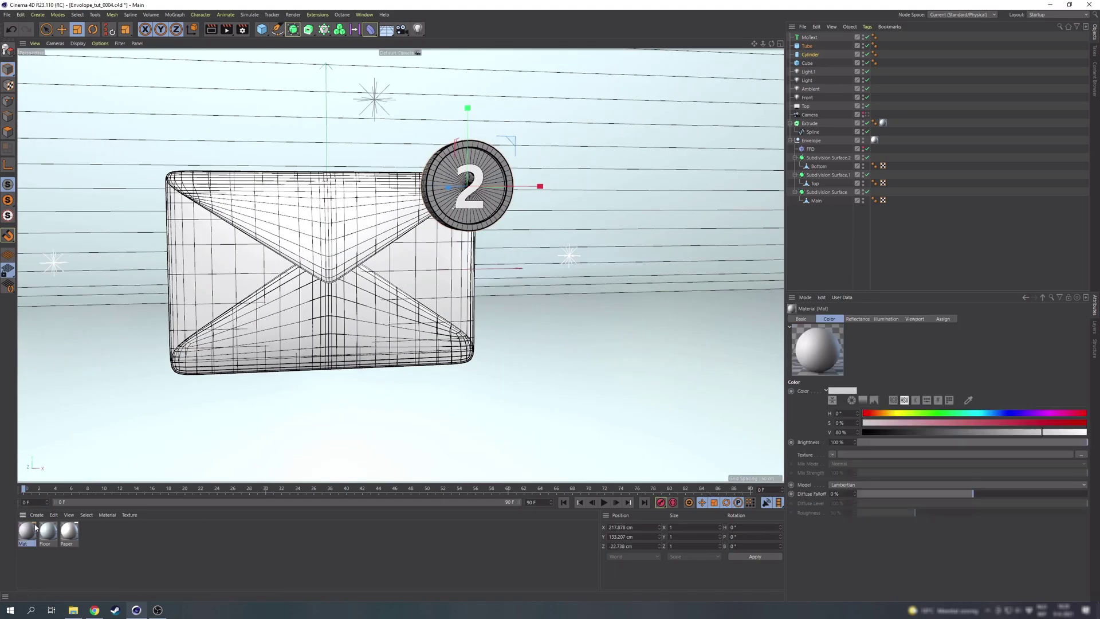
{"action": "double_click", "coordinate": [26, 532]}
{"action": "type", "text": "Label border"}
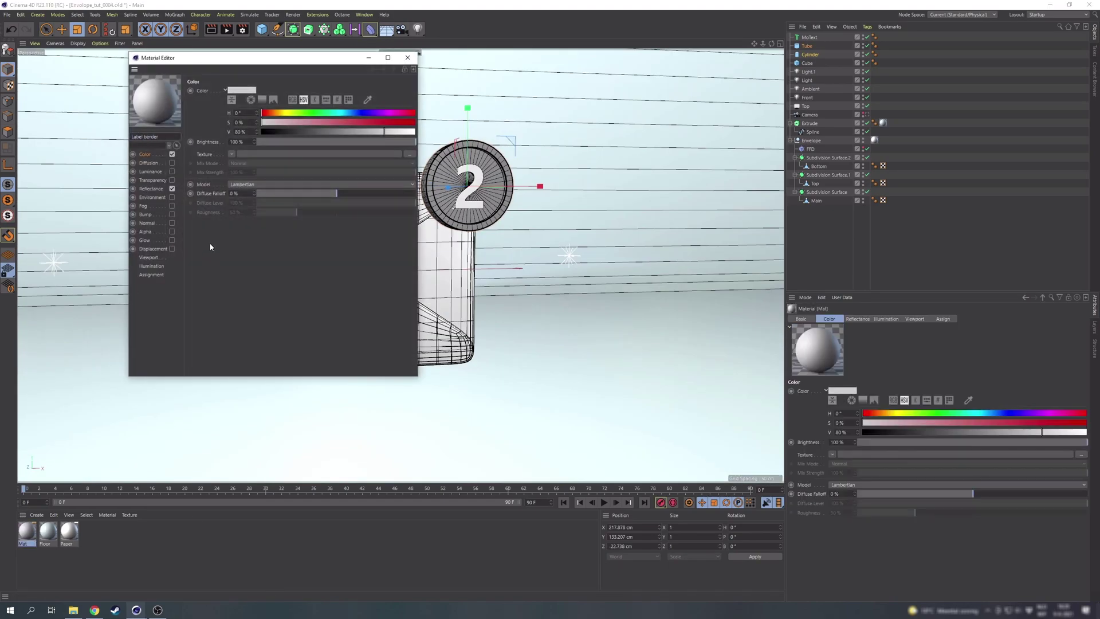
{"action": "key", "text": "Return"}
{"action": "left_click_drag", "start_coordinate": [384, 132], "coordinate": [416, 132]}
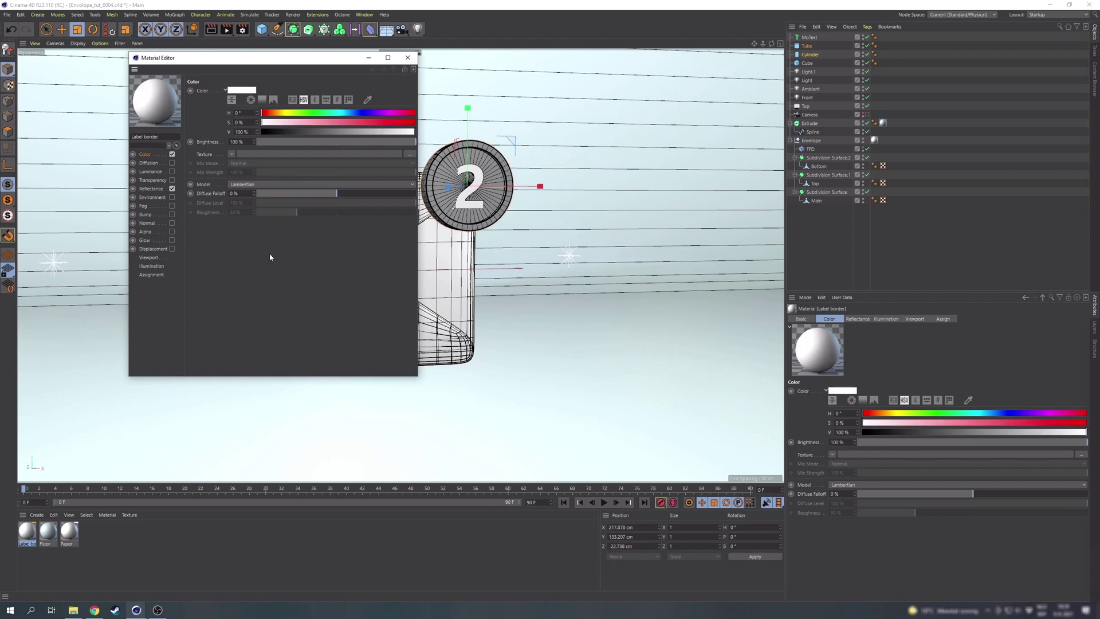
Enable Luminance on the Label border material and apply it to the badge's number 2 and its outer ring
{"action": "left_click", "coordinate": [172, 172]}
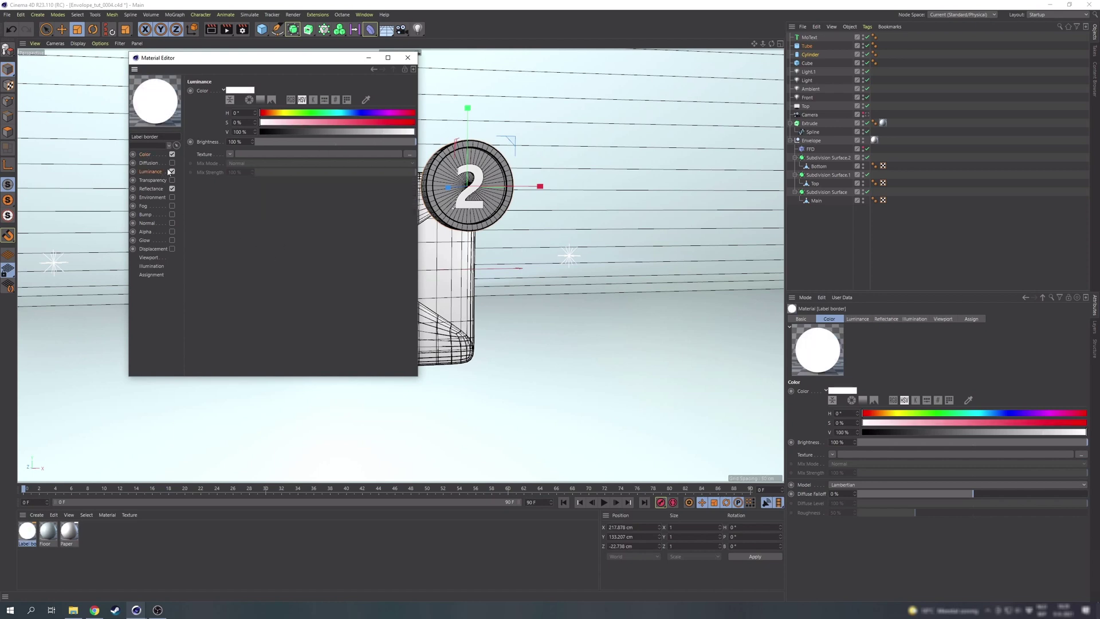
{"action": "left_click", "coordinate": [408, 57]}
{"action": "left_click_drag", "start_coordinate": [477, 187], "coordinate": [478, 187]}
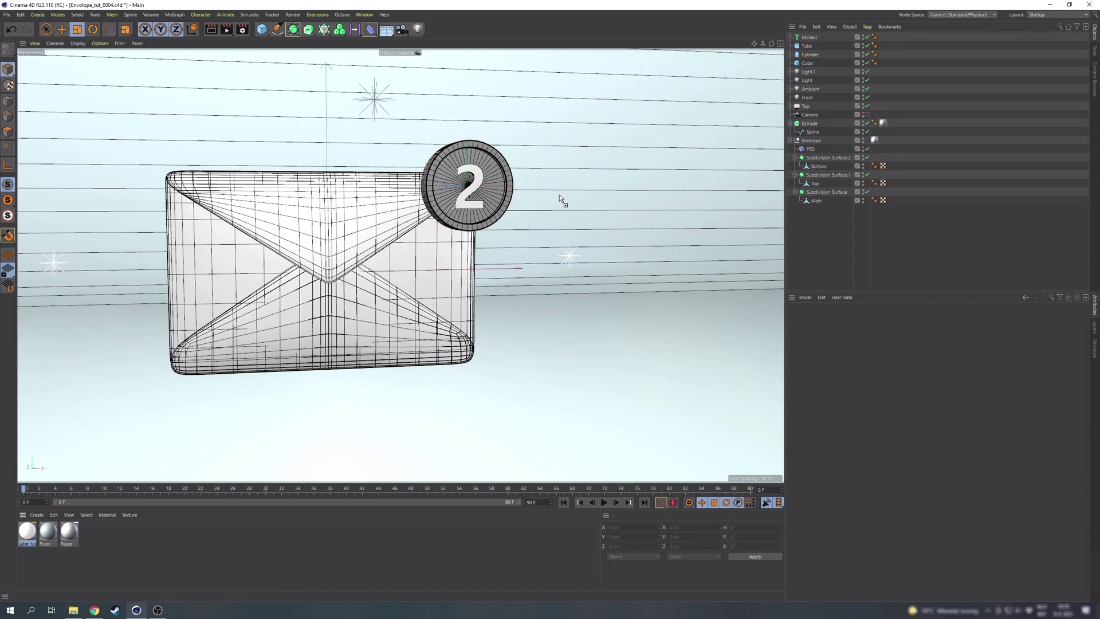
{"action": "left_click_drag", "start_coordinate": [27, 531], "coordinate": [811, 47]}
Create a new material named Label and set its color to a deep red with S 80% and V 78%
{"action": "double_click", "coordinate": [114, 544]}
{"action": "double_click", "coordinate": [27, 531]}
{"action": "double_click", "coordinate": [140, 137]}
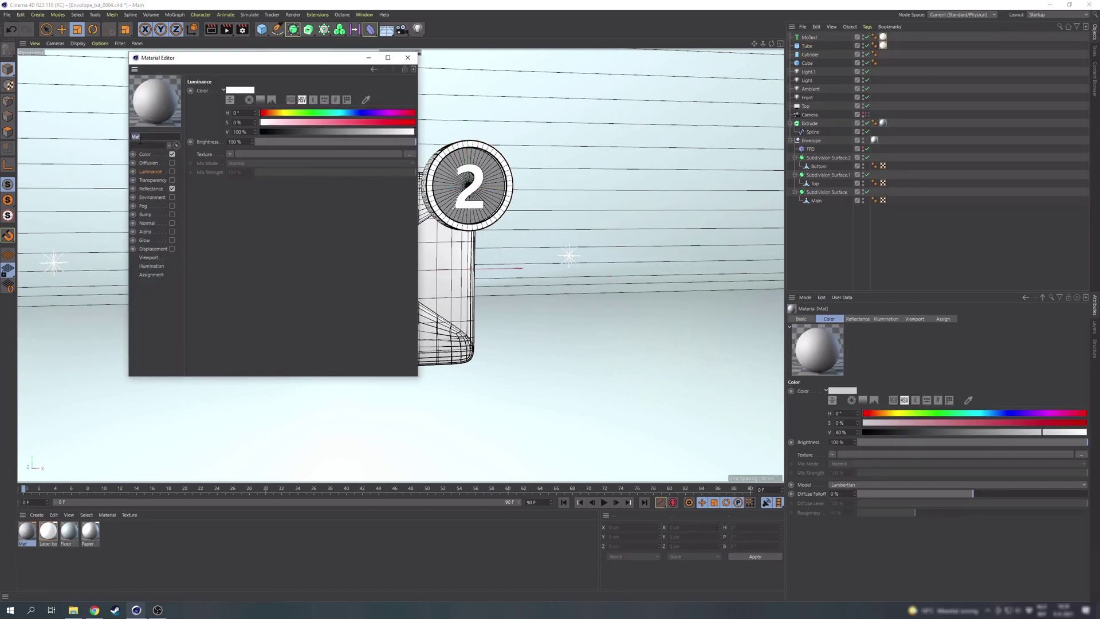
{"action": "left_click", "coordinate": [145, 154]}
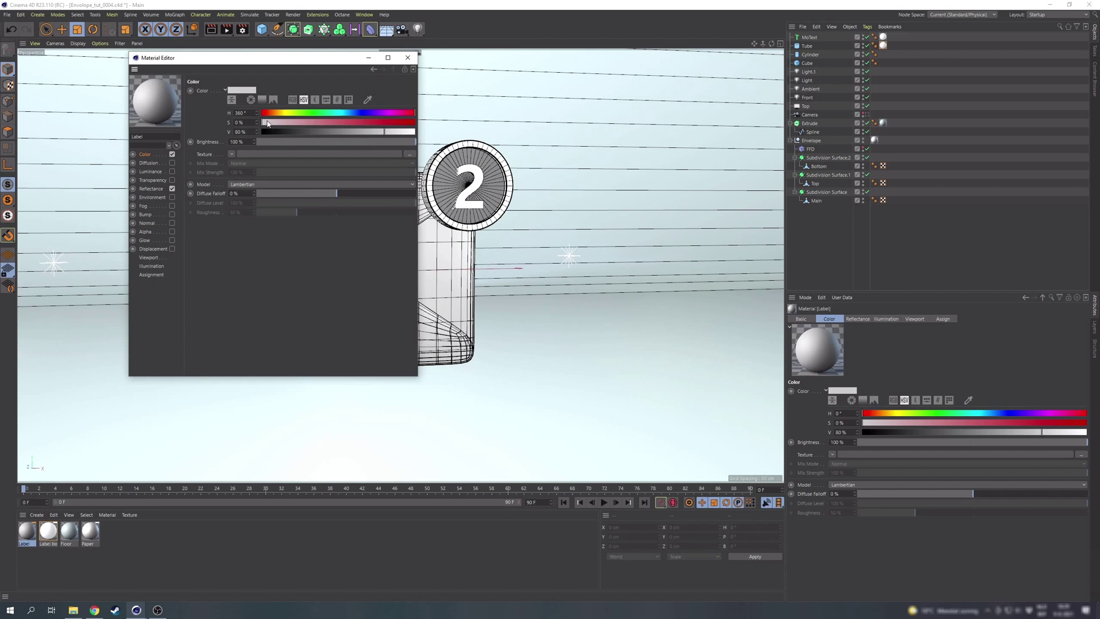
{"action": "left_click_drag", "start_coordinate": [267, 124], "coordinate": [379, 123]}
Enable red Luminance on the Label material at H 360°, S 83% and V 81%, and apply the material to the badge's cylinder disc
{"action": "left_click", "coordinate": [158, 172]}
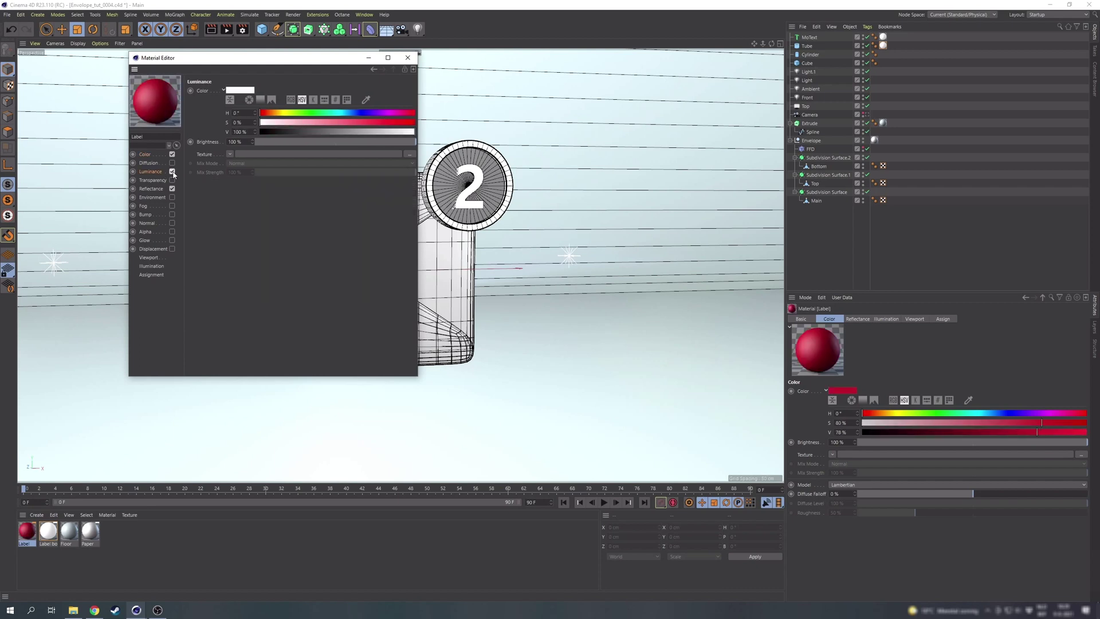
{"action": "left_click_drag", "start_coordinate": [260, 114], "coordinate": [415, 115]}
{"action": "left_click_drag", "start_coordinate": [401, 121], "coordinate": [389, 121]}
{"action": "left_click", "coordinate": [386, 132]}
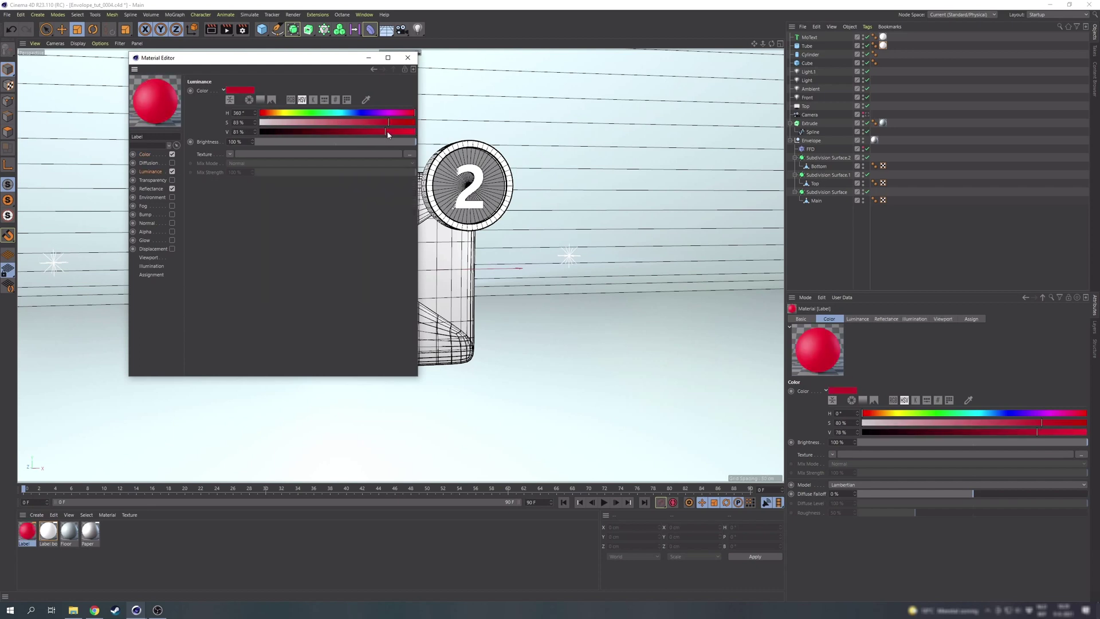
{"action": "left_click", "coordinate": [408, 57]}
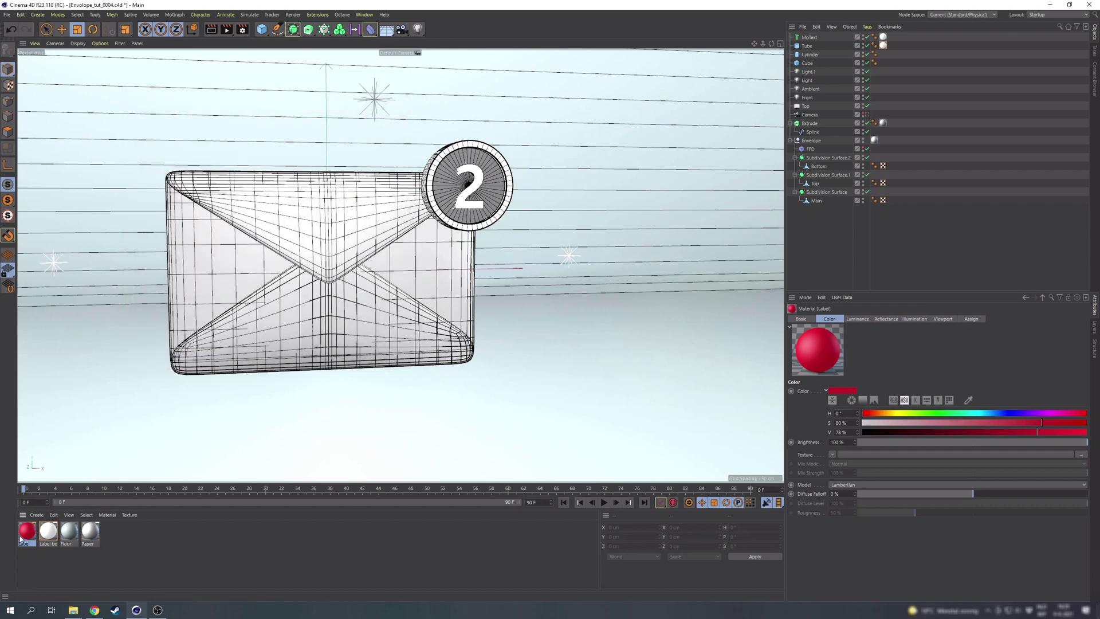
{"action": "left_click_drag", "start_coordinate": [447, 197], "coordinate": [447, 196]}
Render a viewport preview of the envelope and its badge through the scene camera
{"action": "left_click", "coordinate": [867, 114]}
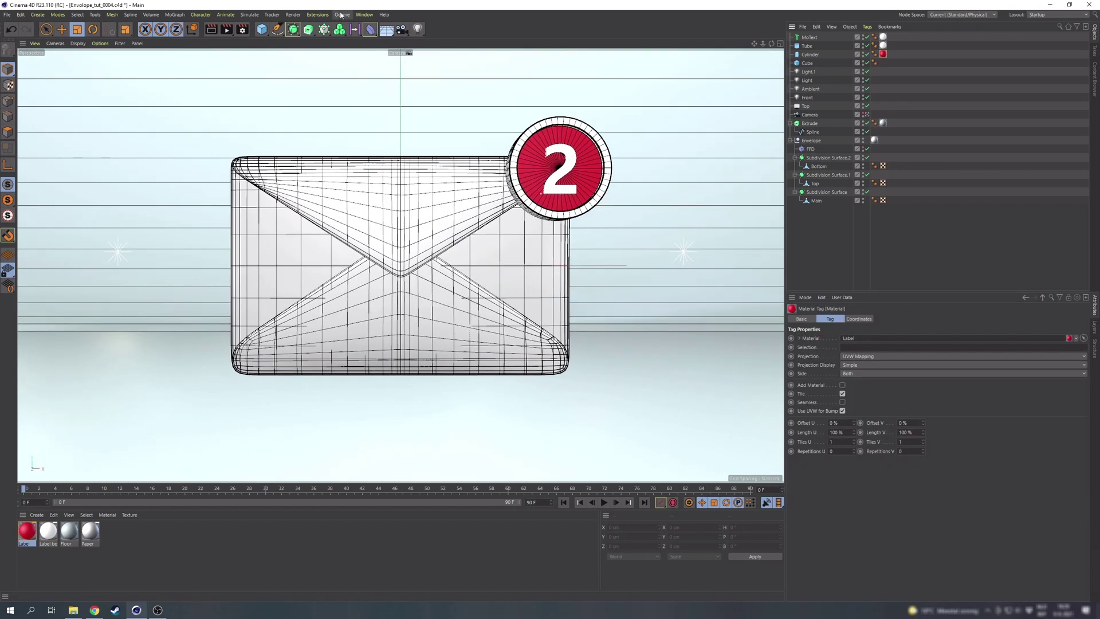
{"action": "left_click", "coordinate": [212, 29]}
{"action": "key", "text": "alt+r"}
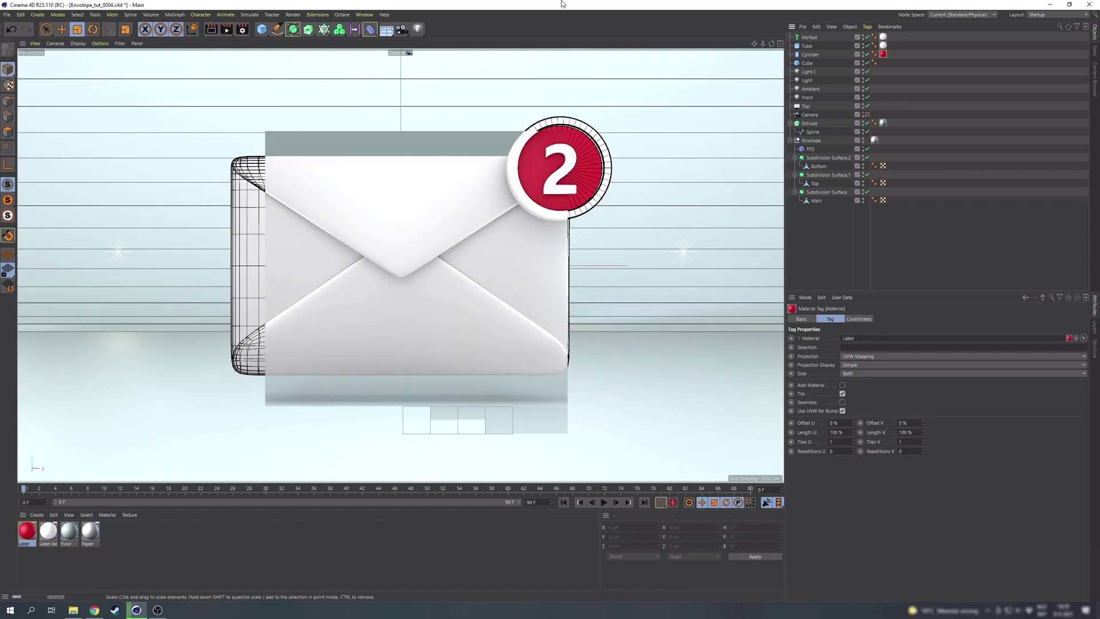